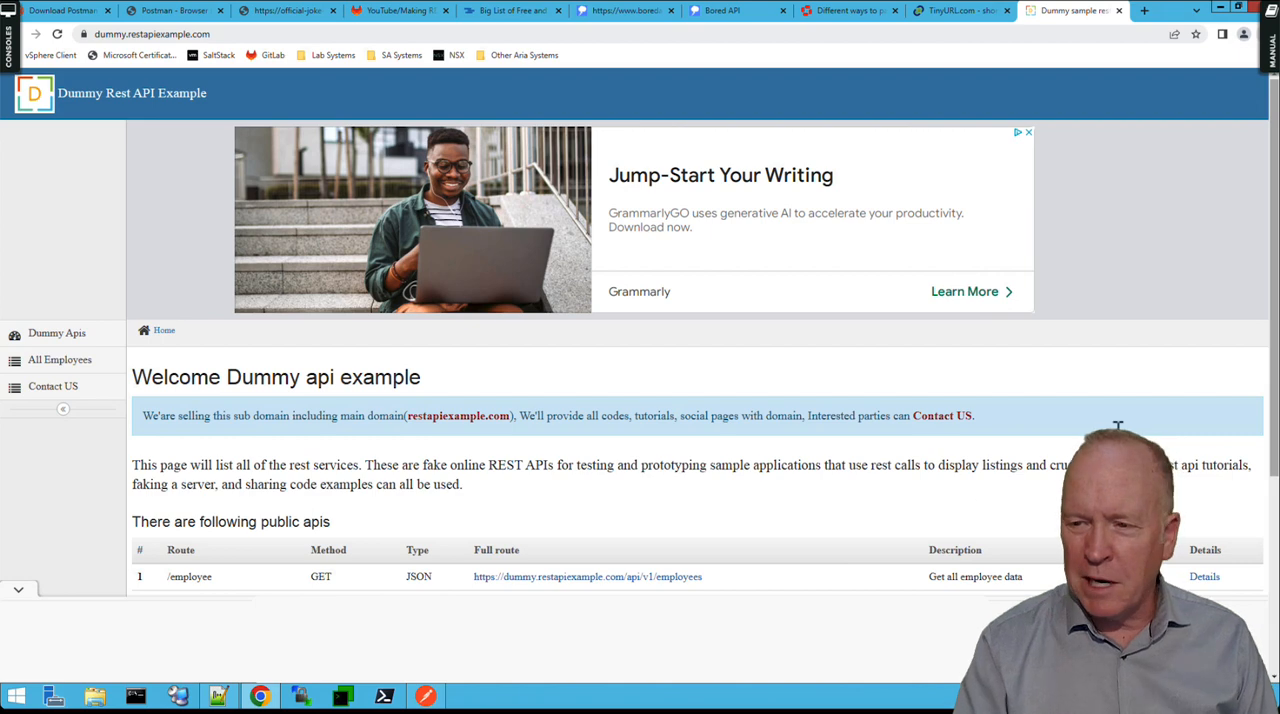
Copy the full route URL for getting all employee data from the API list and switch to Postman.
drag(1273, 408, 1274, 538)
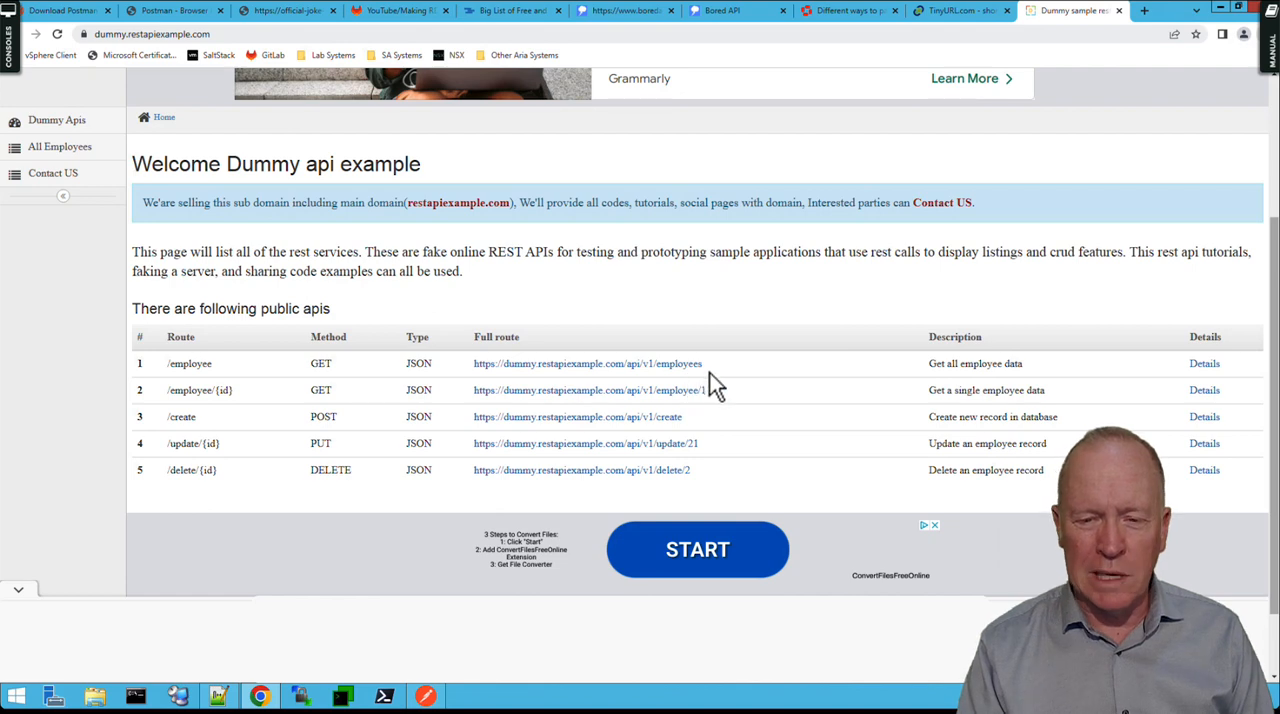
drag(710, 365, 474, 366)
key(ctrl+c)
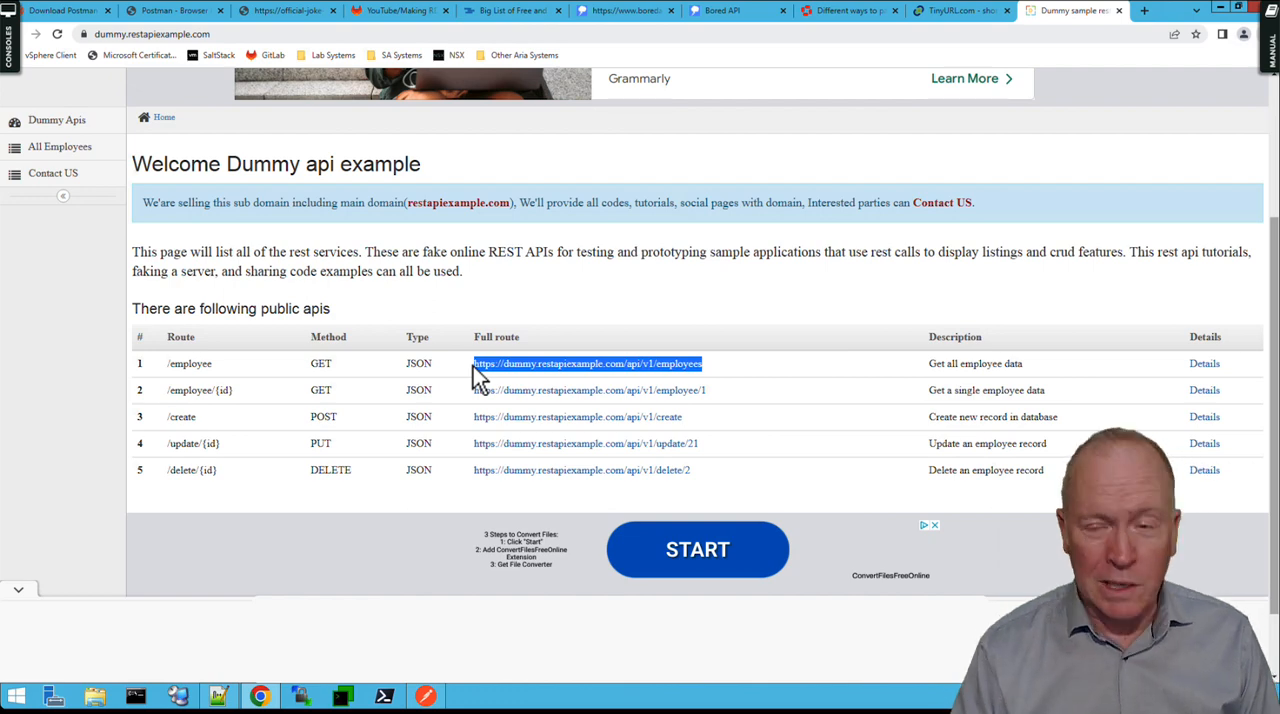
click(428, 698)
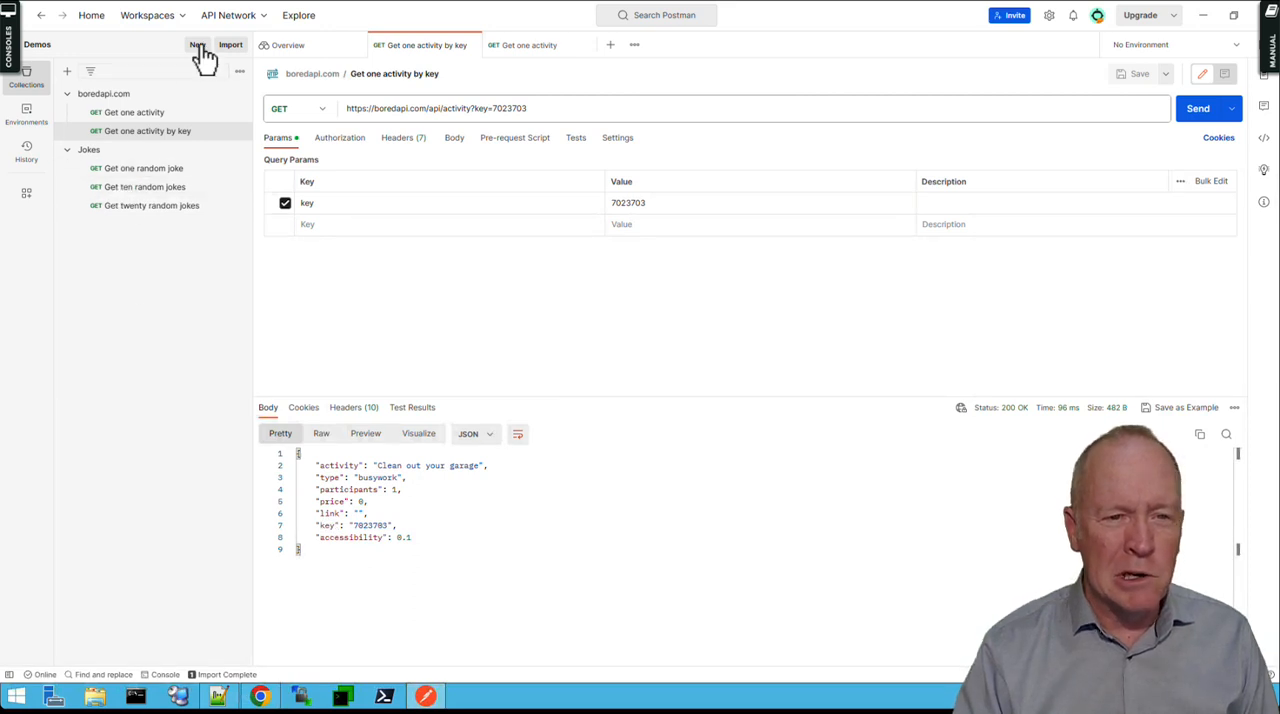
Create a new collection named restapiexample.com.
click(204, 58)
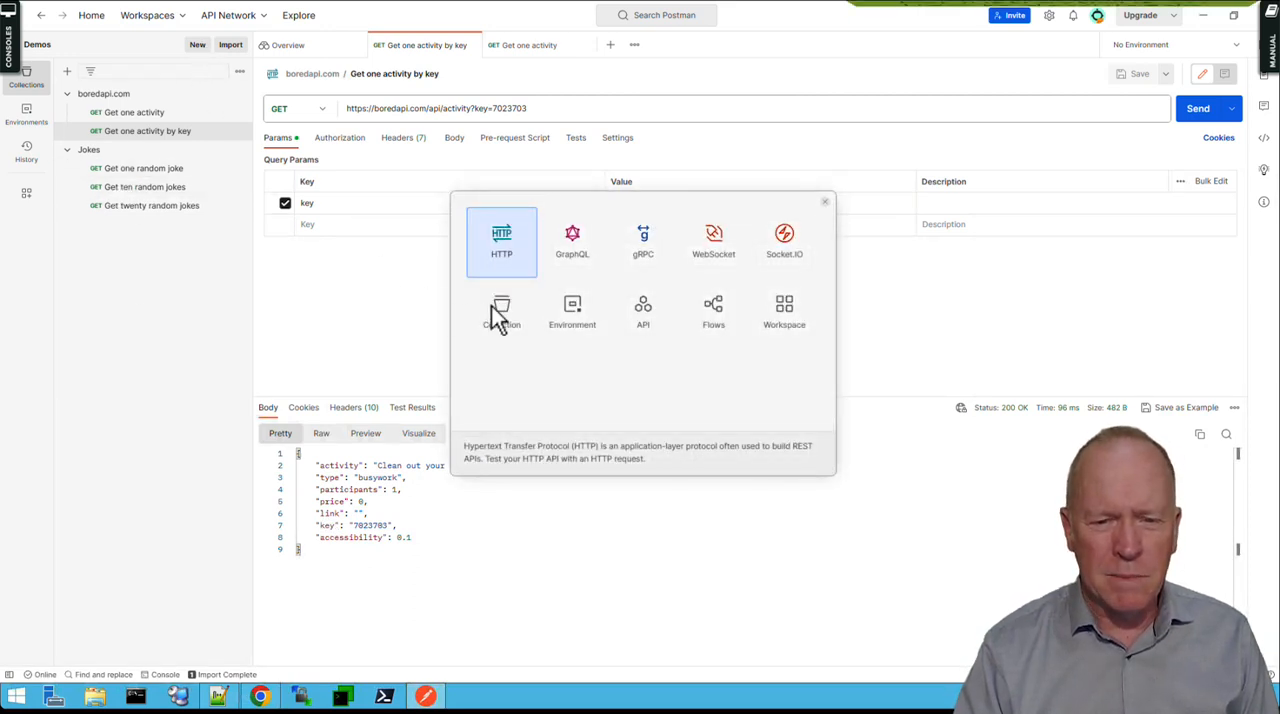
click(502, 316)
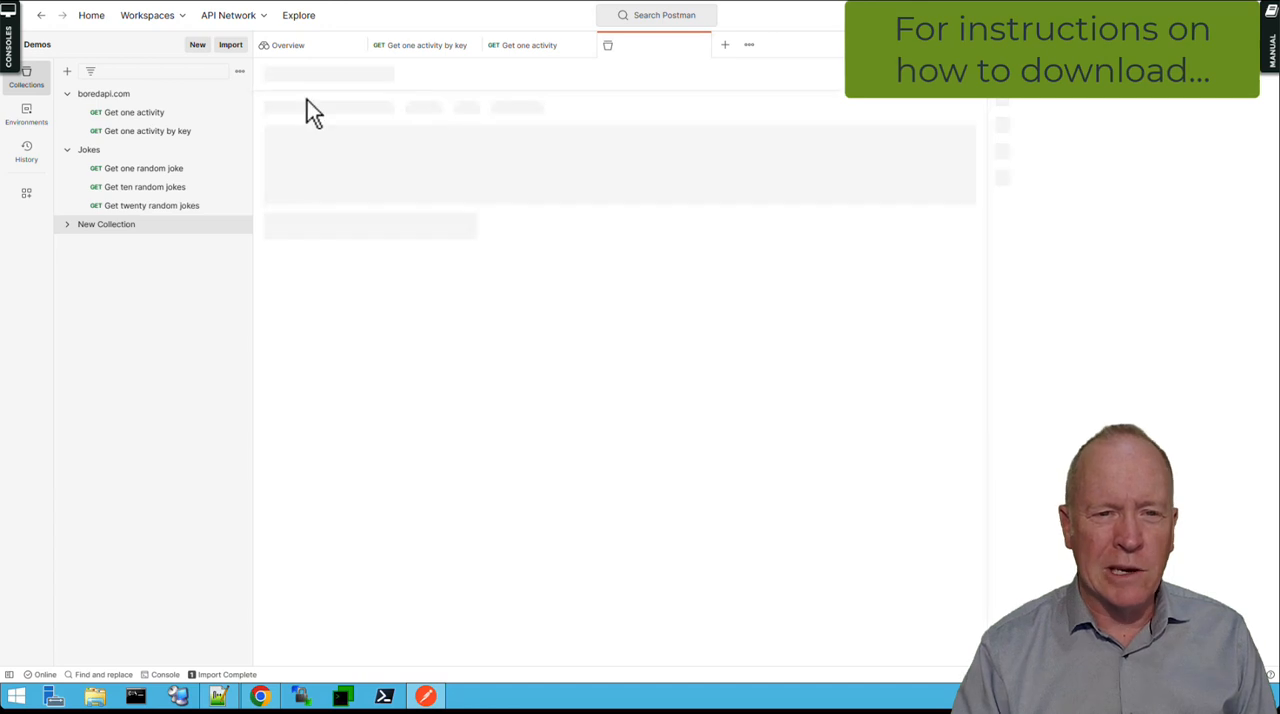
text(res)
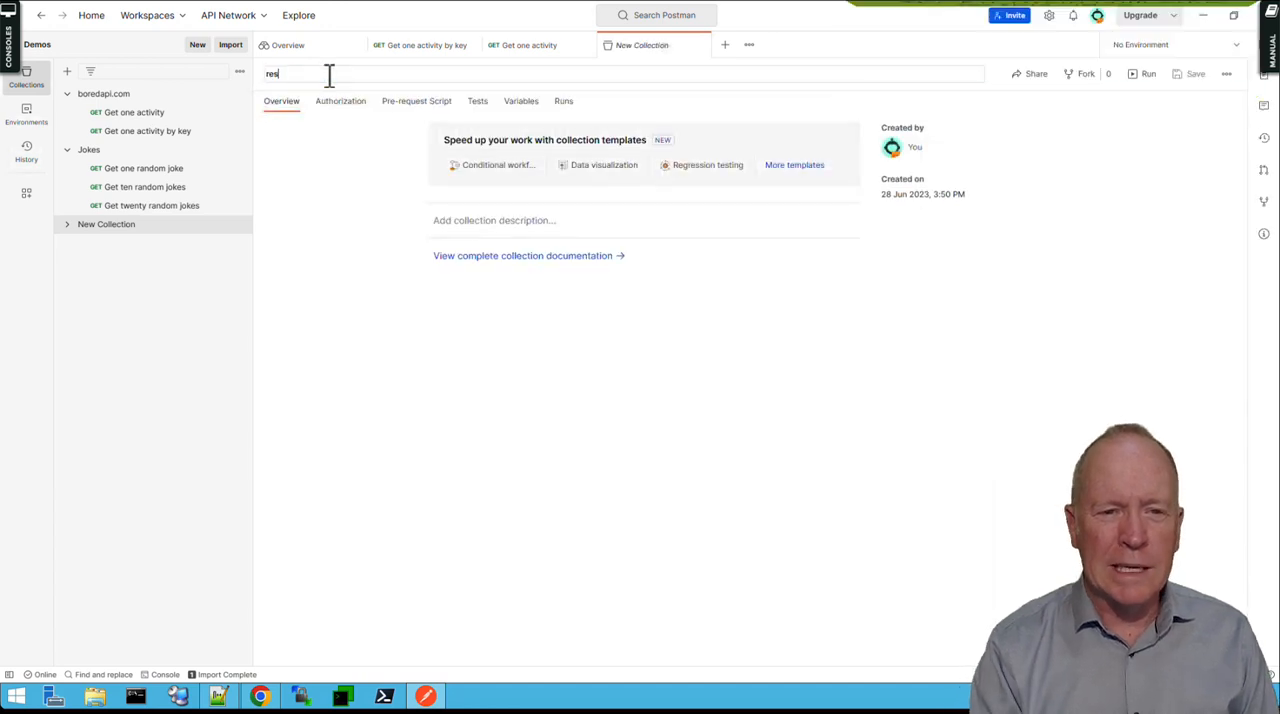
text(tapiexample.com)
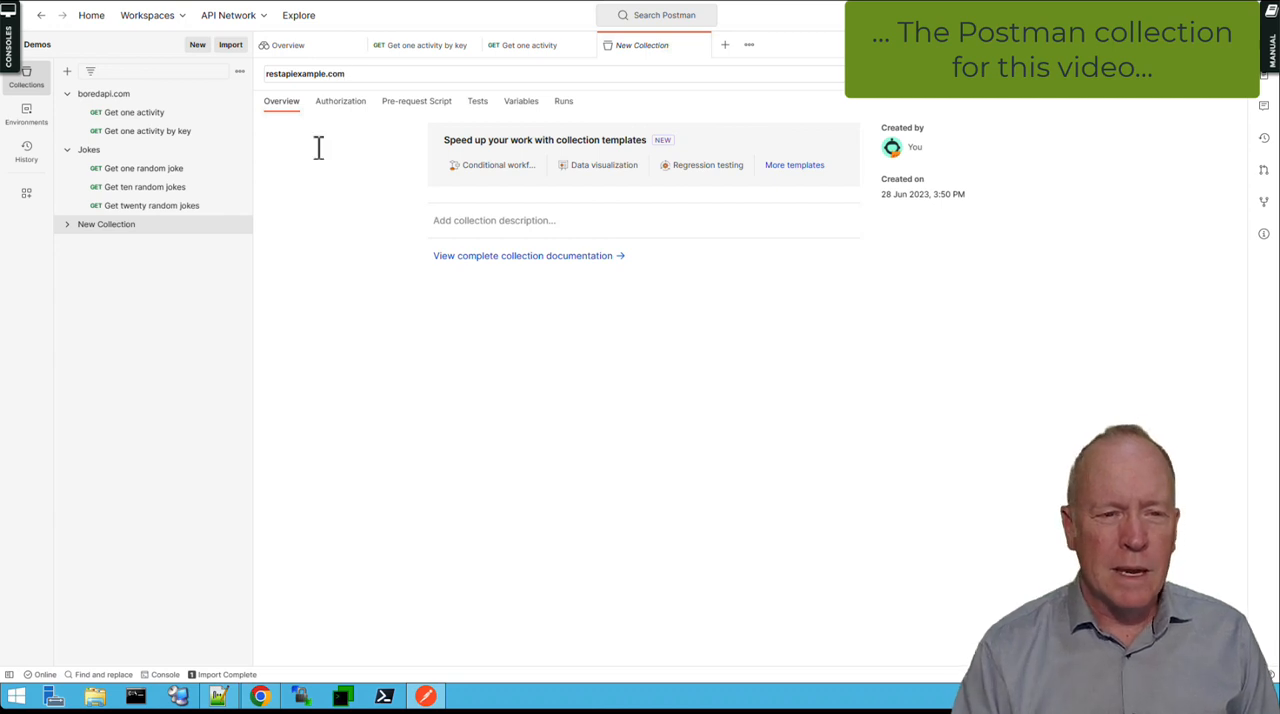
click(310, 277)
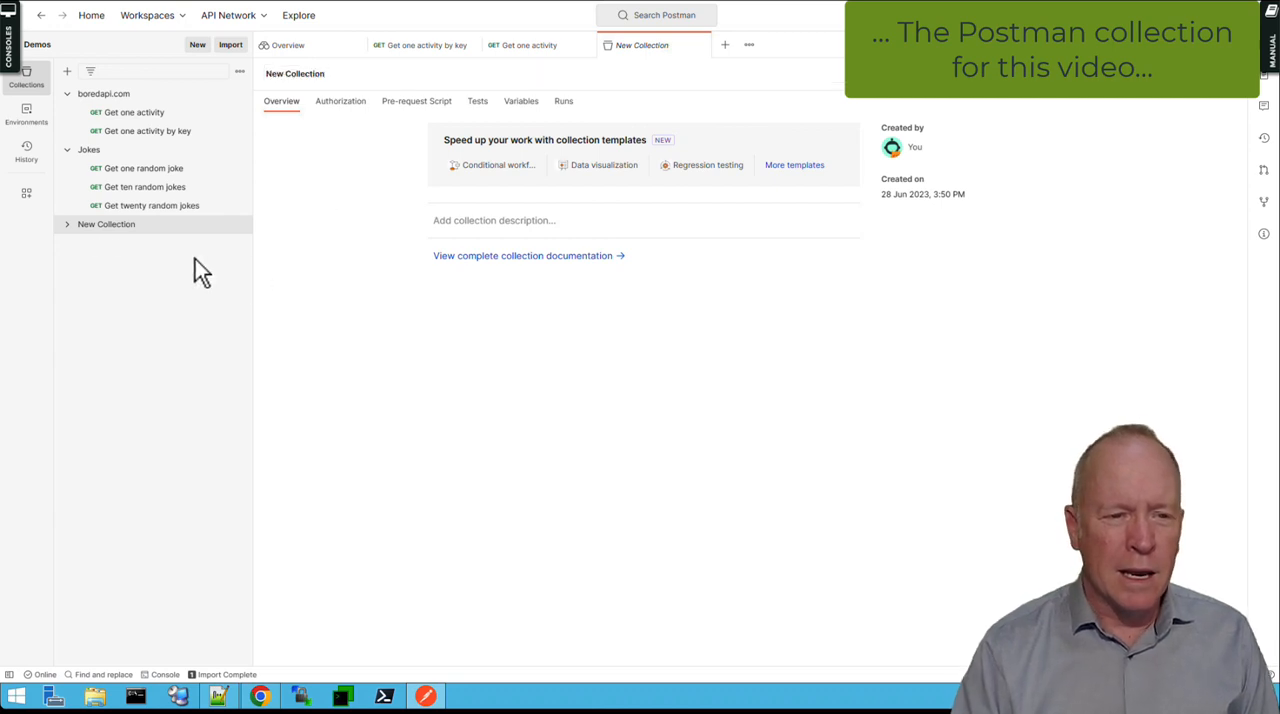
Add a request named "Get all employees" to the restapiexample.com collection.
click(67, 226)
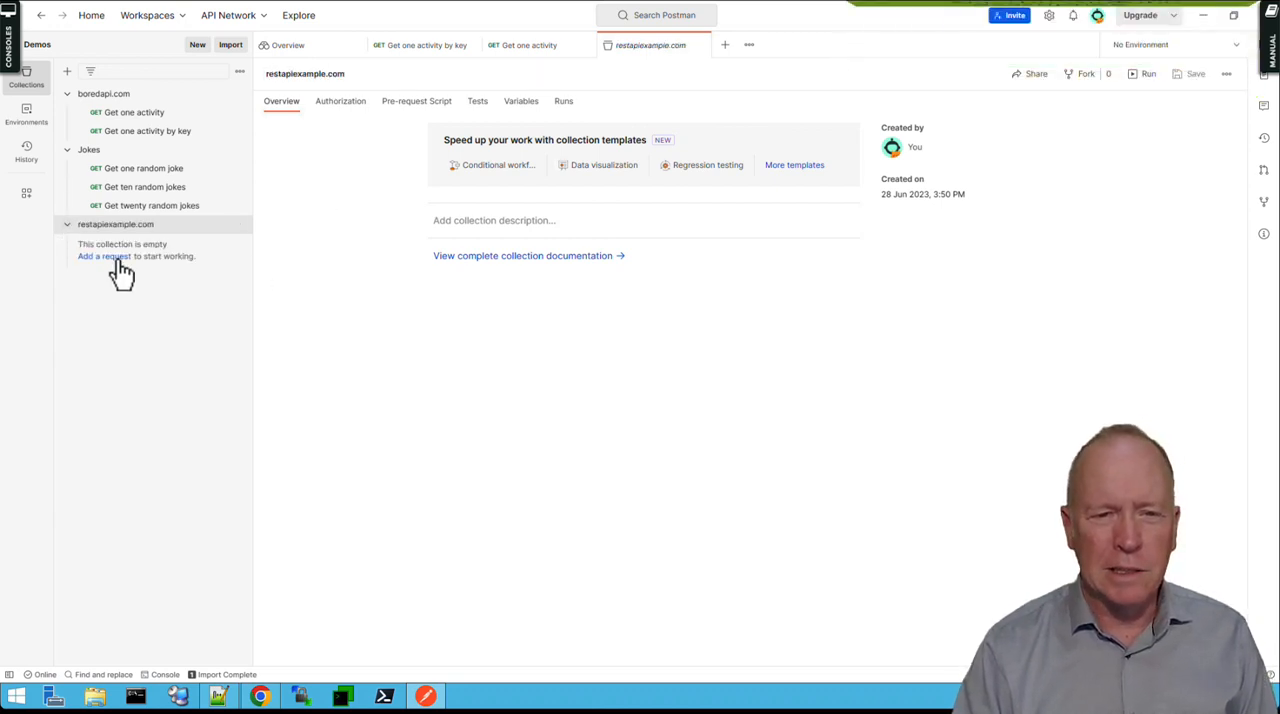
click(116, 259)
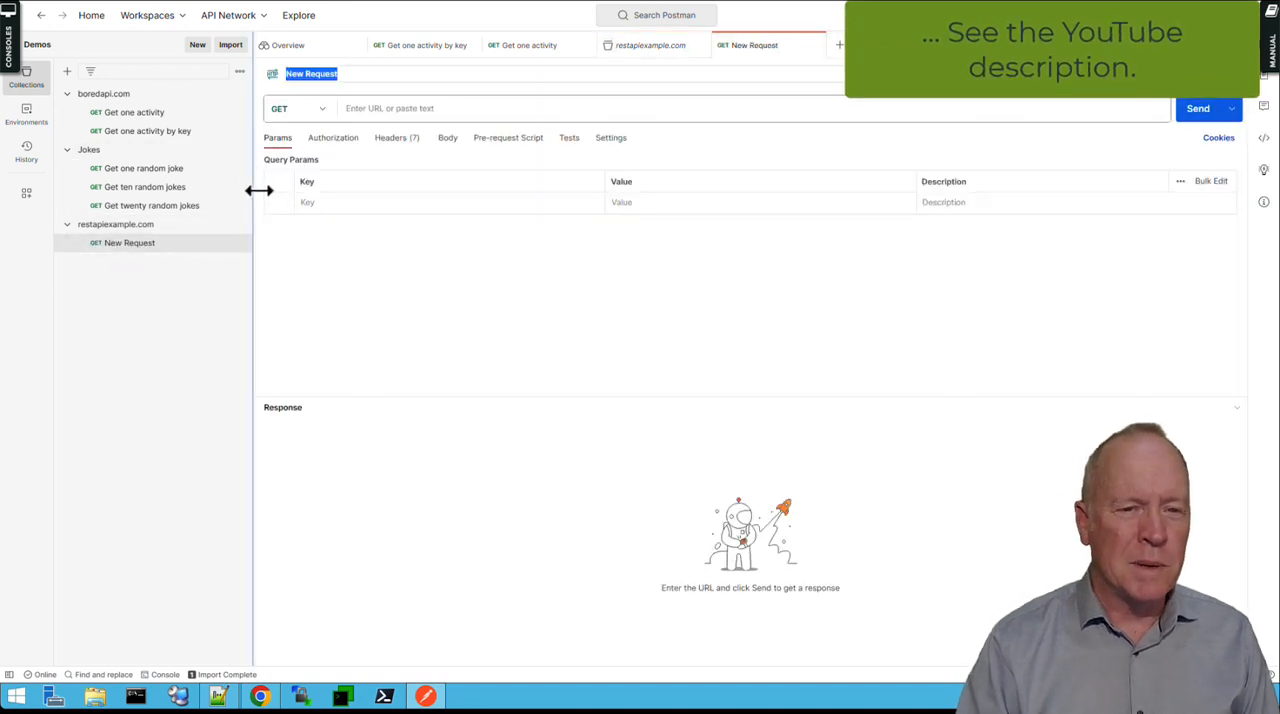
text(Get)
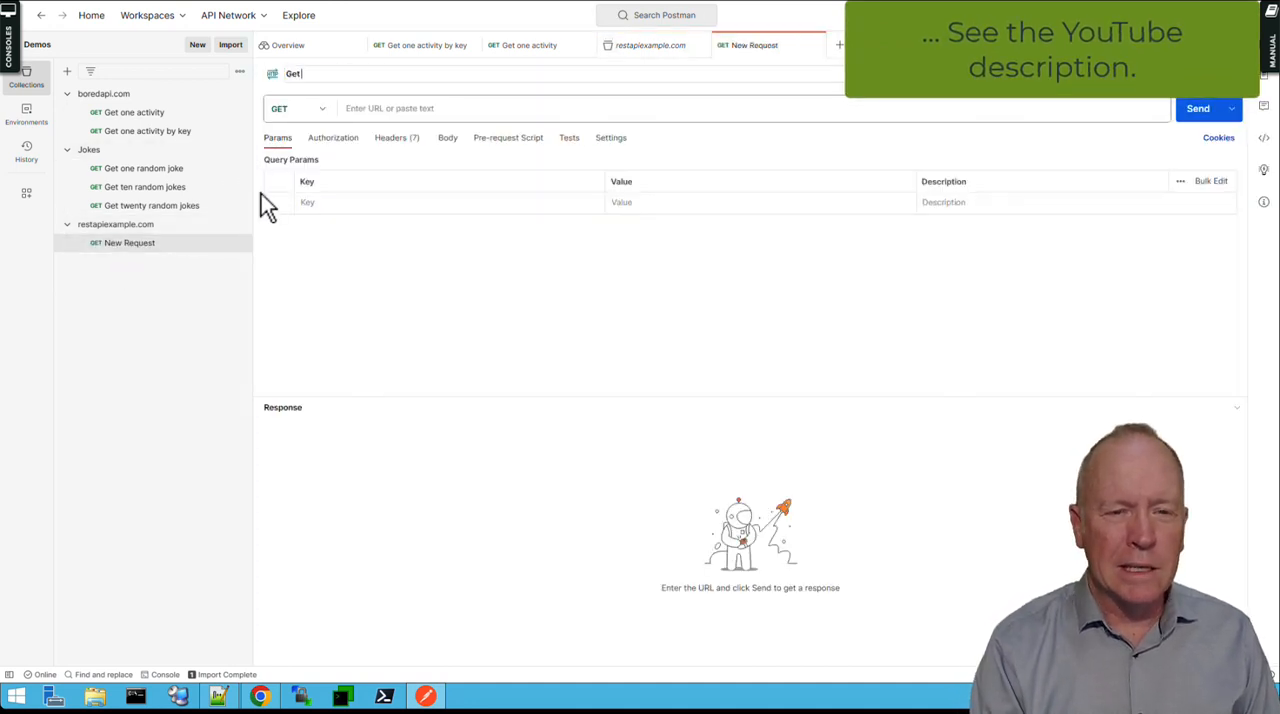
text( all employees)
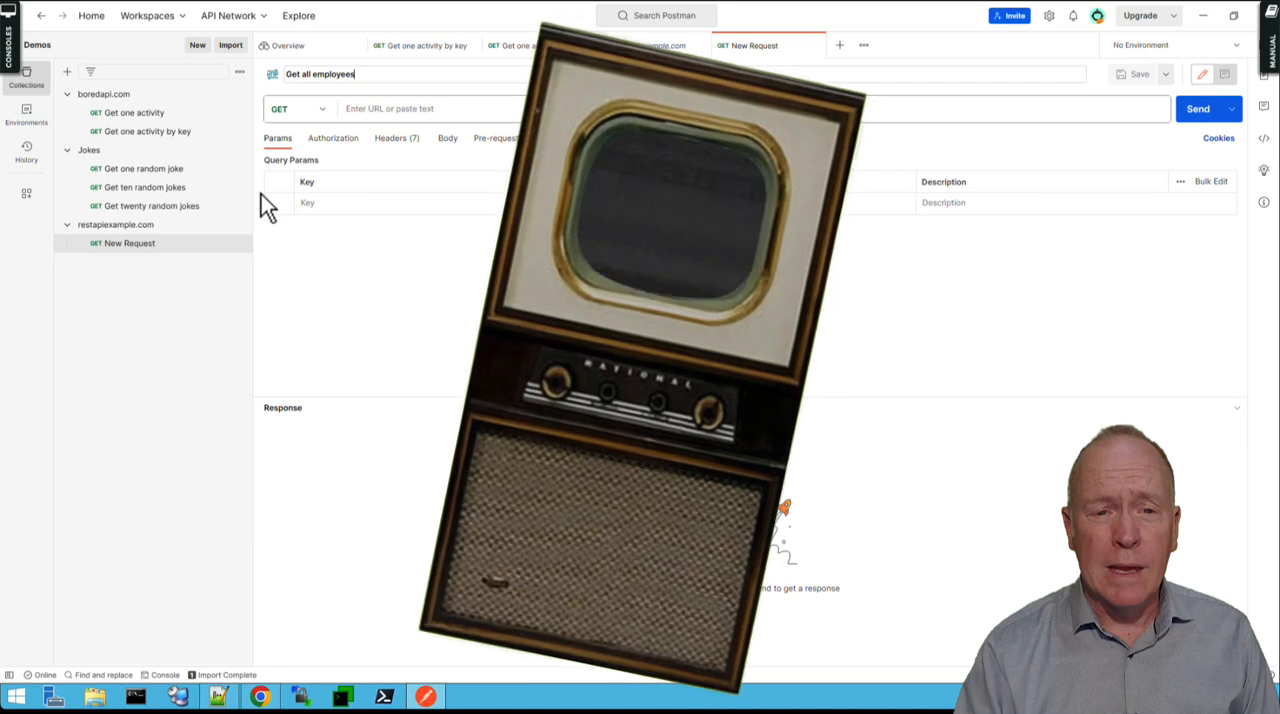
click(344, 112)
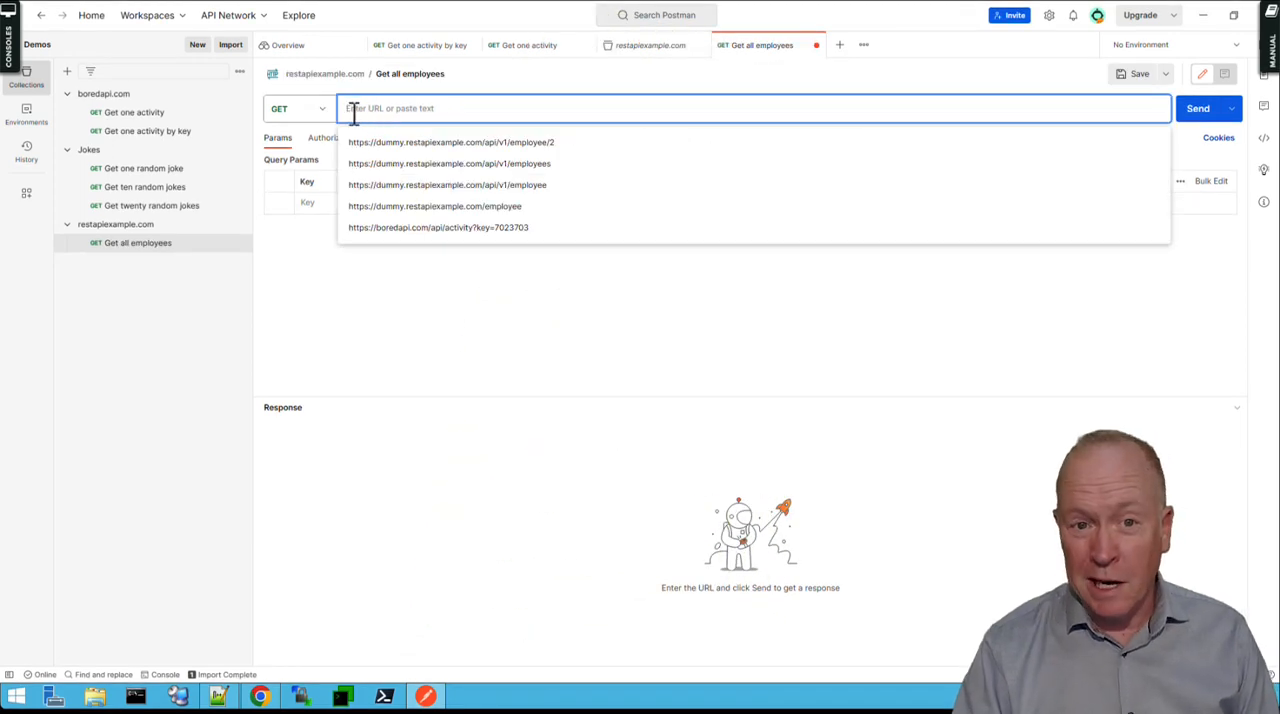
key(ctrl+v)
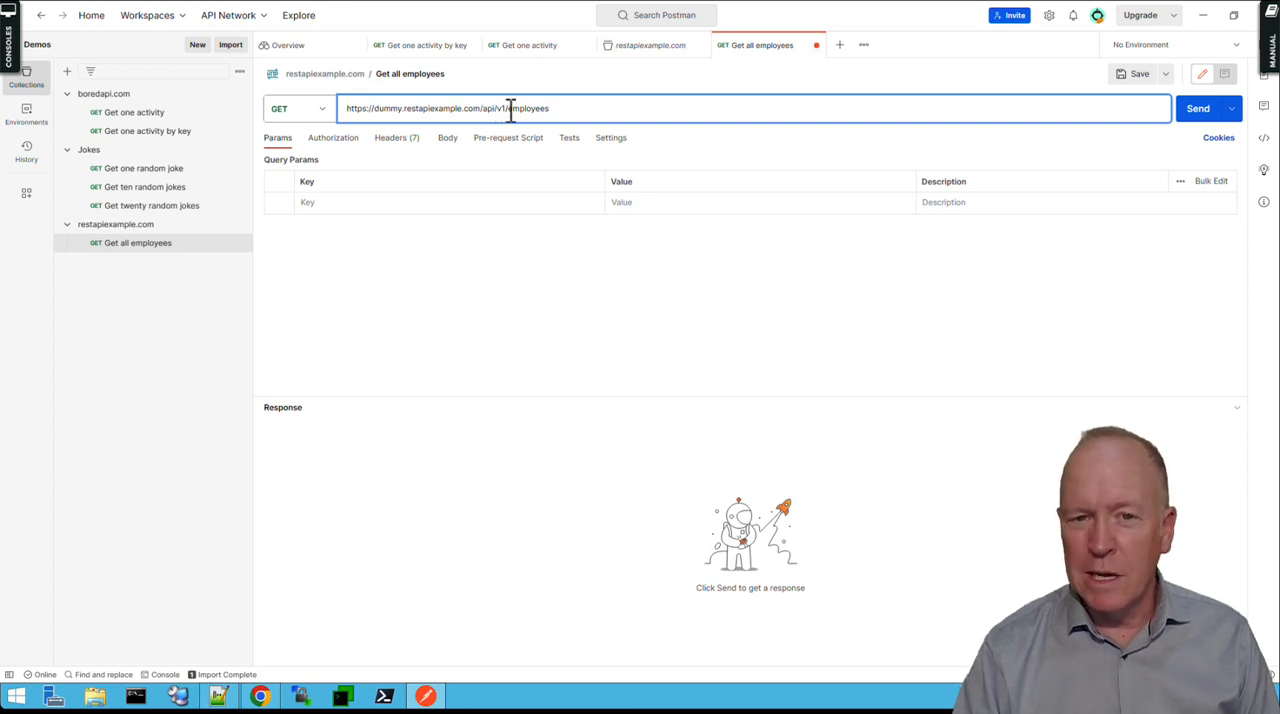
drag(508, 109, 330, 118)
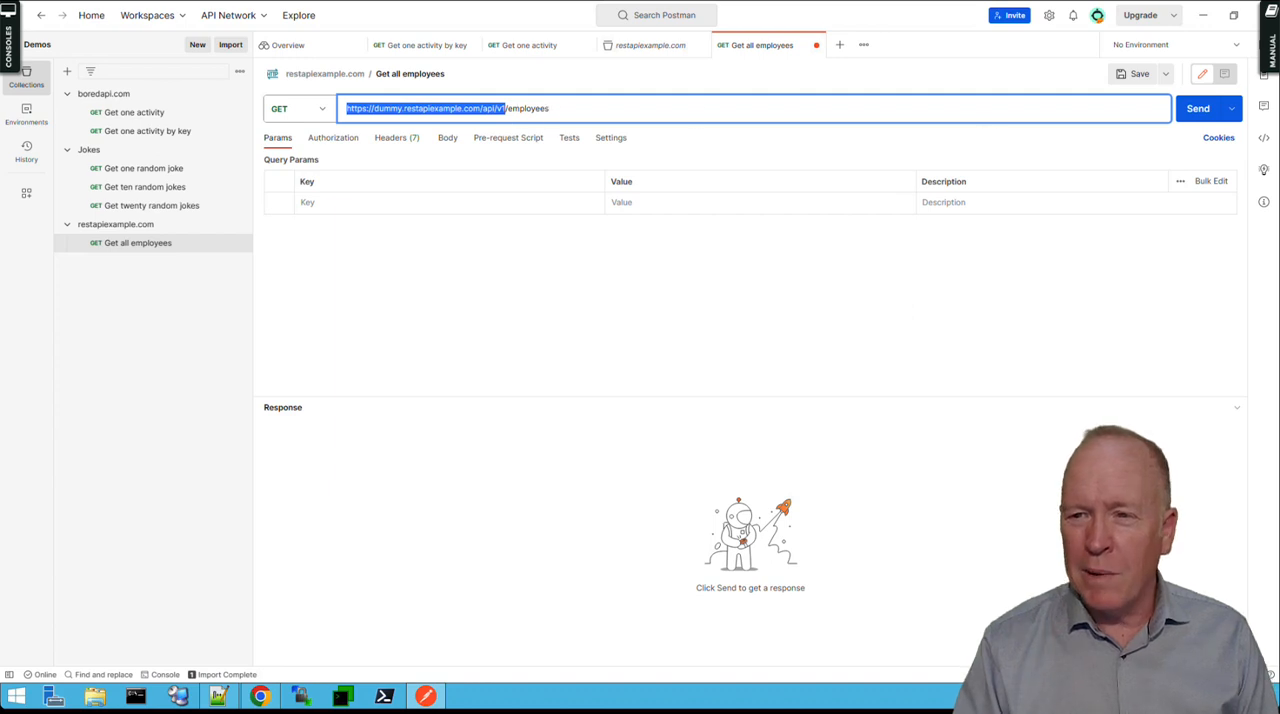
click(1124, 82)
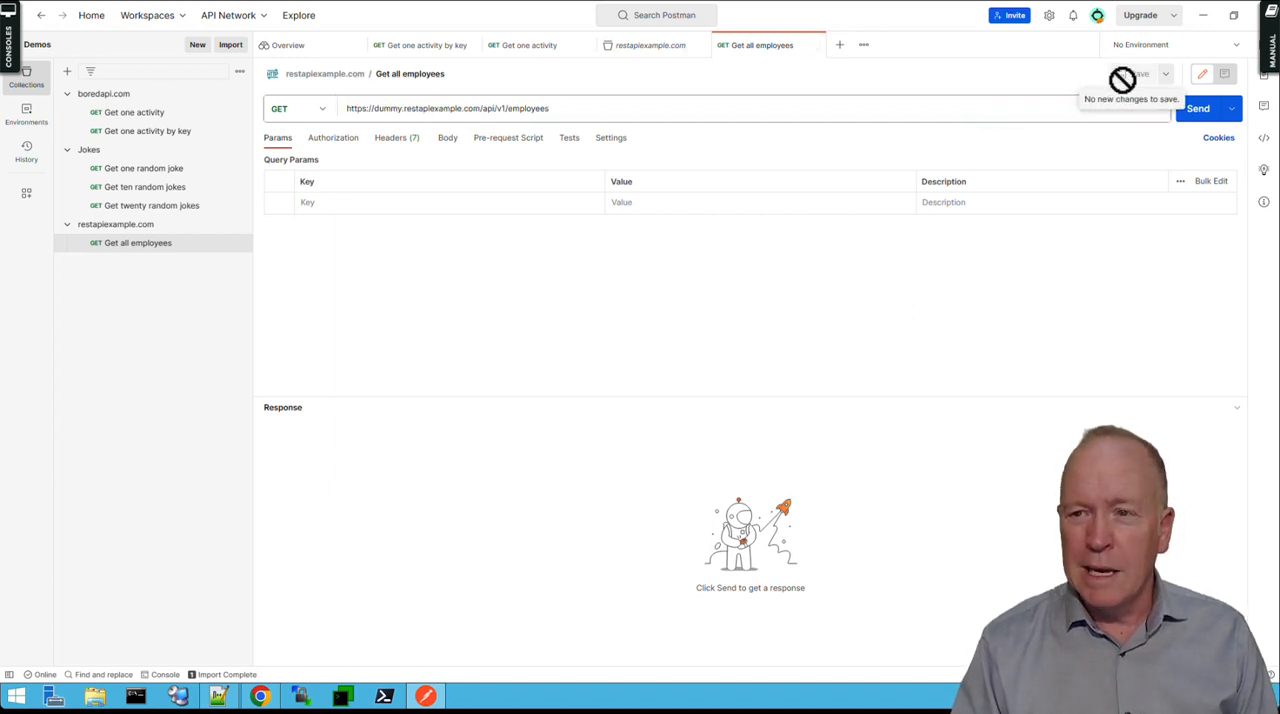
Send the Get all employees request and copy its entire JSON response into a new Notepad++ document.
click(1206, 118)
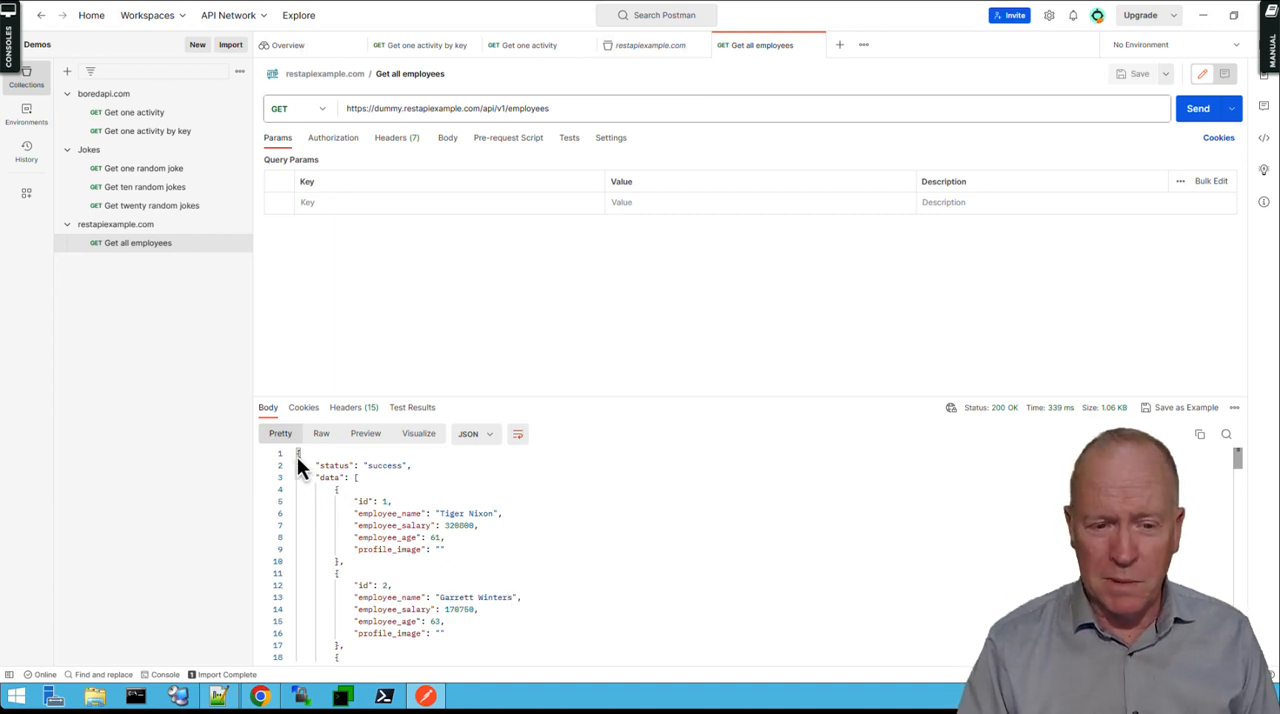
drag(296, 455, 410, 703)
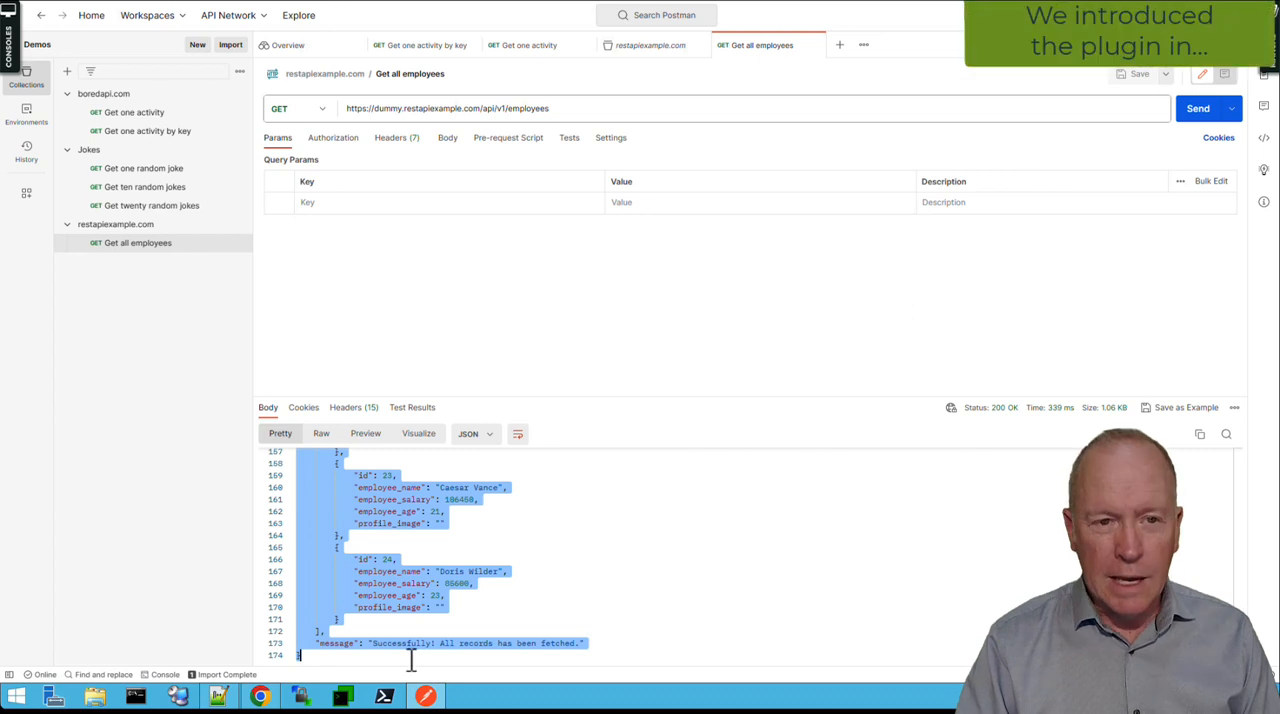
click(222, 698)
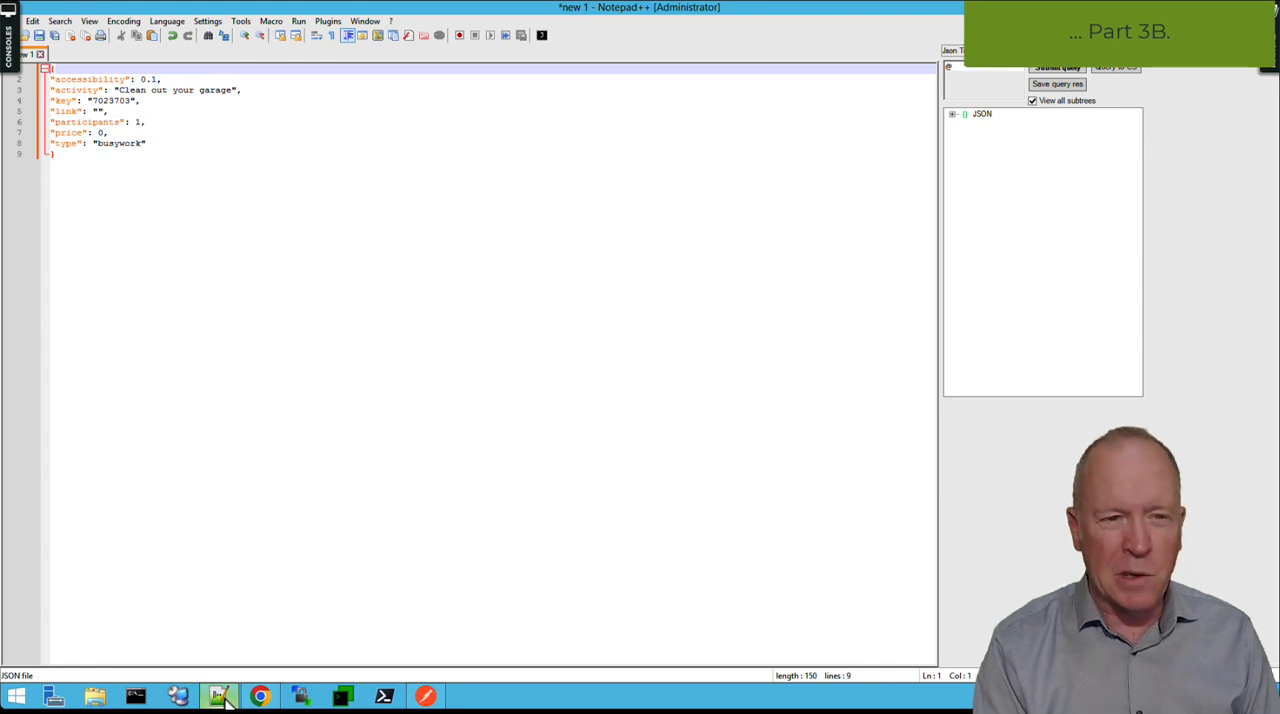
key(ctrl+n)
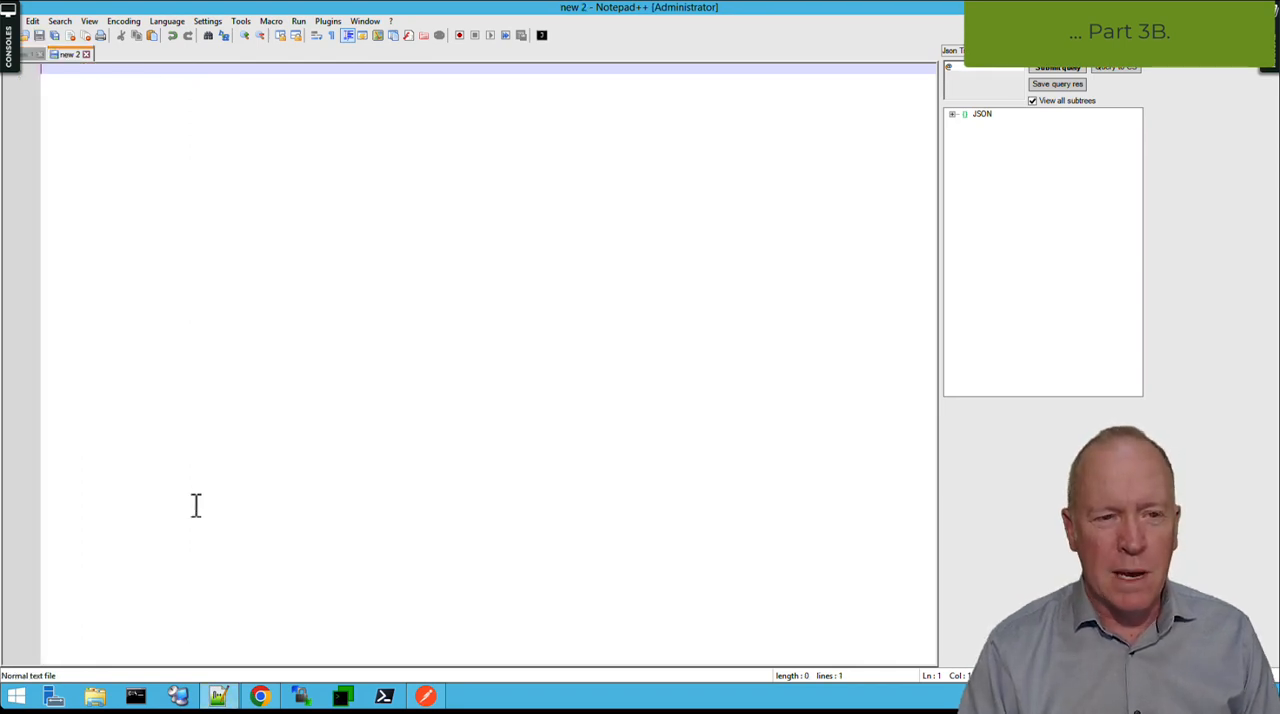
key(ctrl+v)
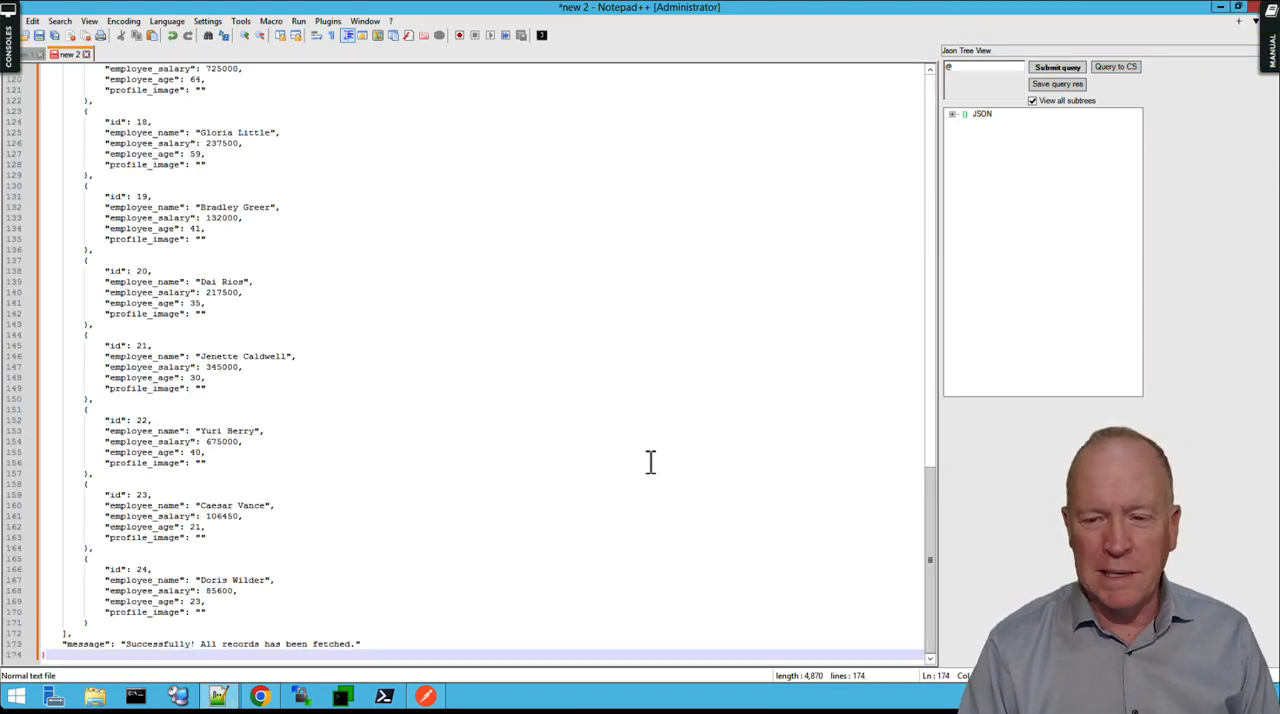
Pretty-print the pasted employee JSON with the JsonTools plugin.
drag(929, 516, 934, 80)
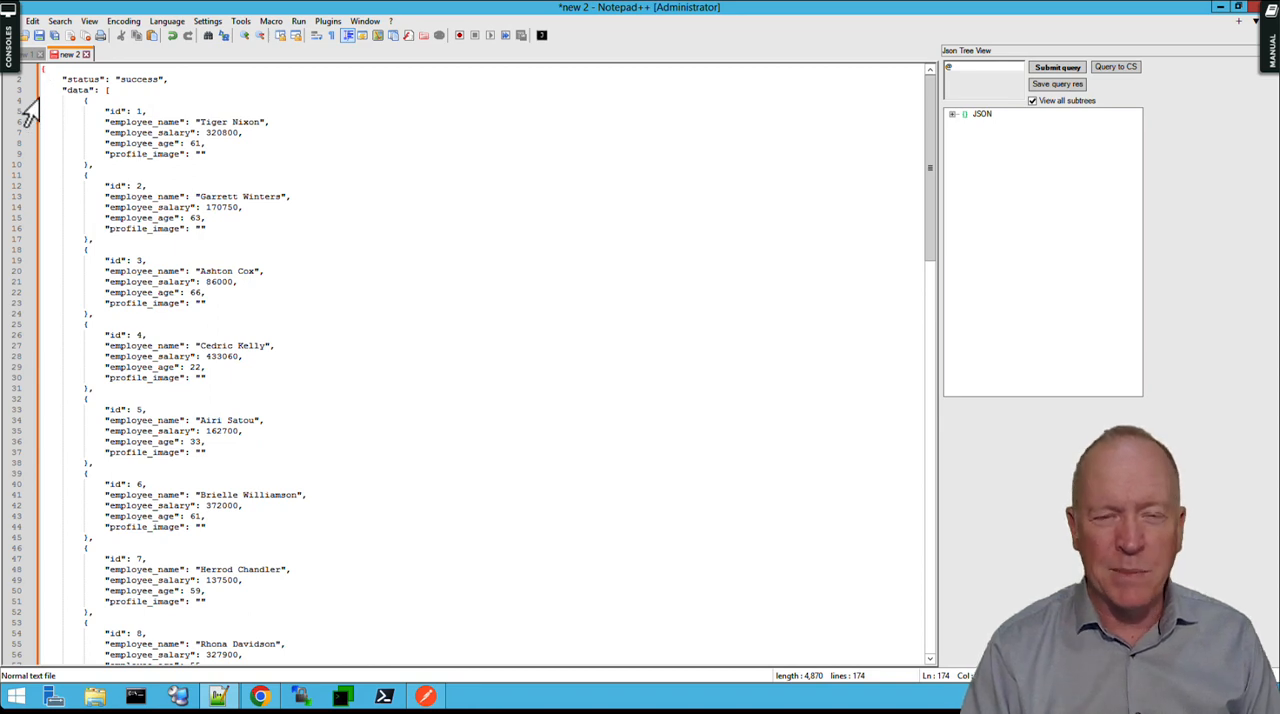
click(329, 22)
mouse_move(347, 60)
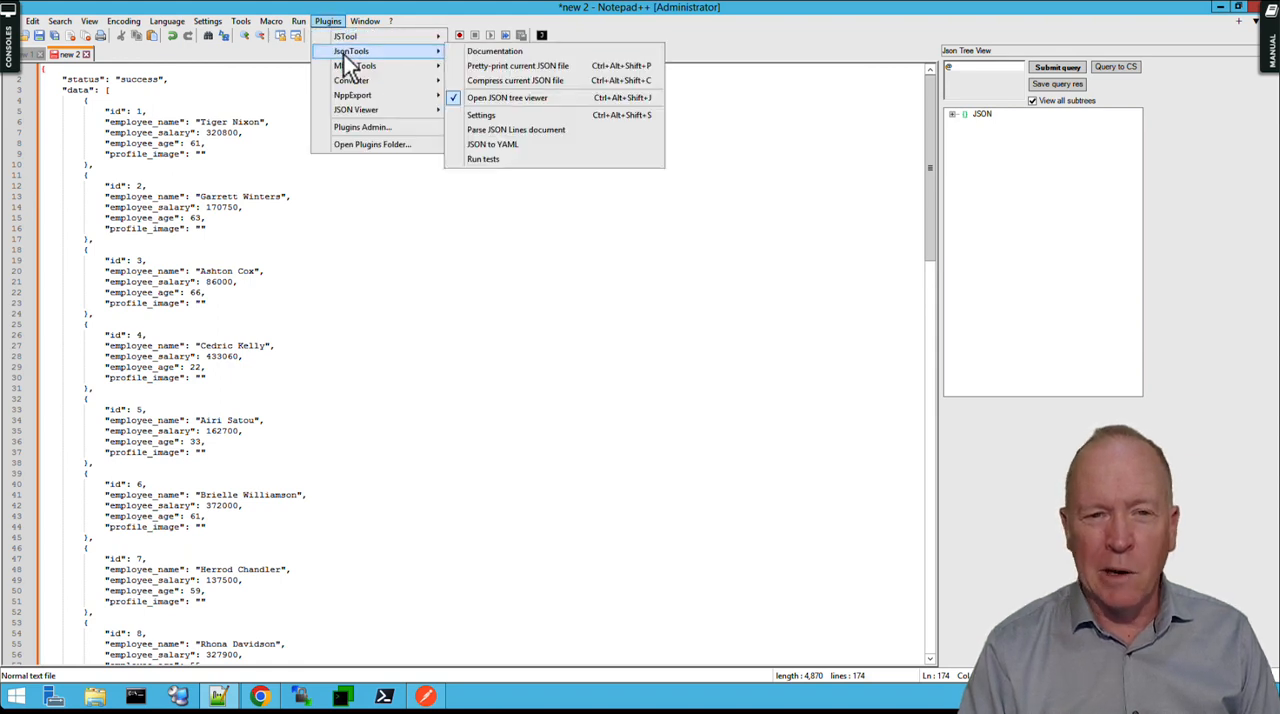
click(492, 70)
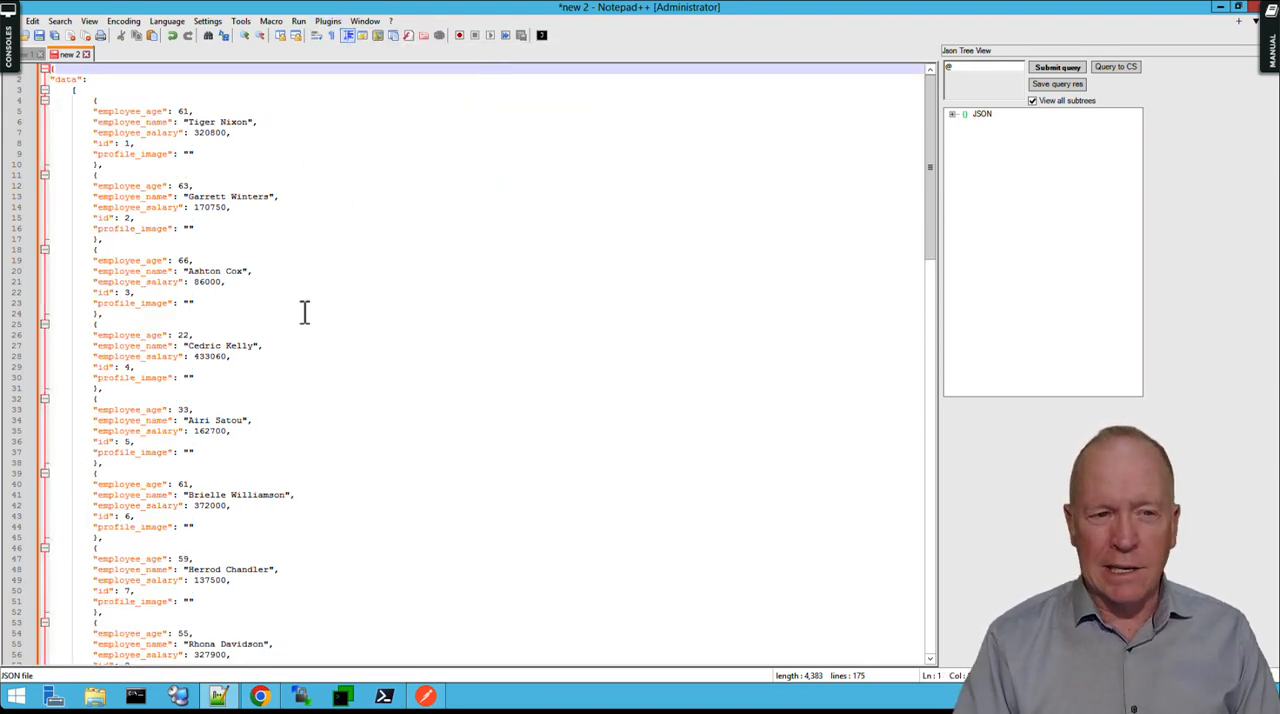
Collapse and re-expand the data array to examine the top-level structure of the JSON.
click(44, 91)
click(44, 91)
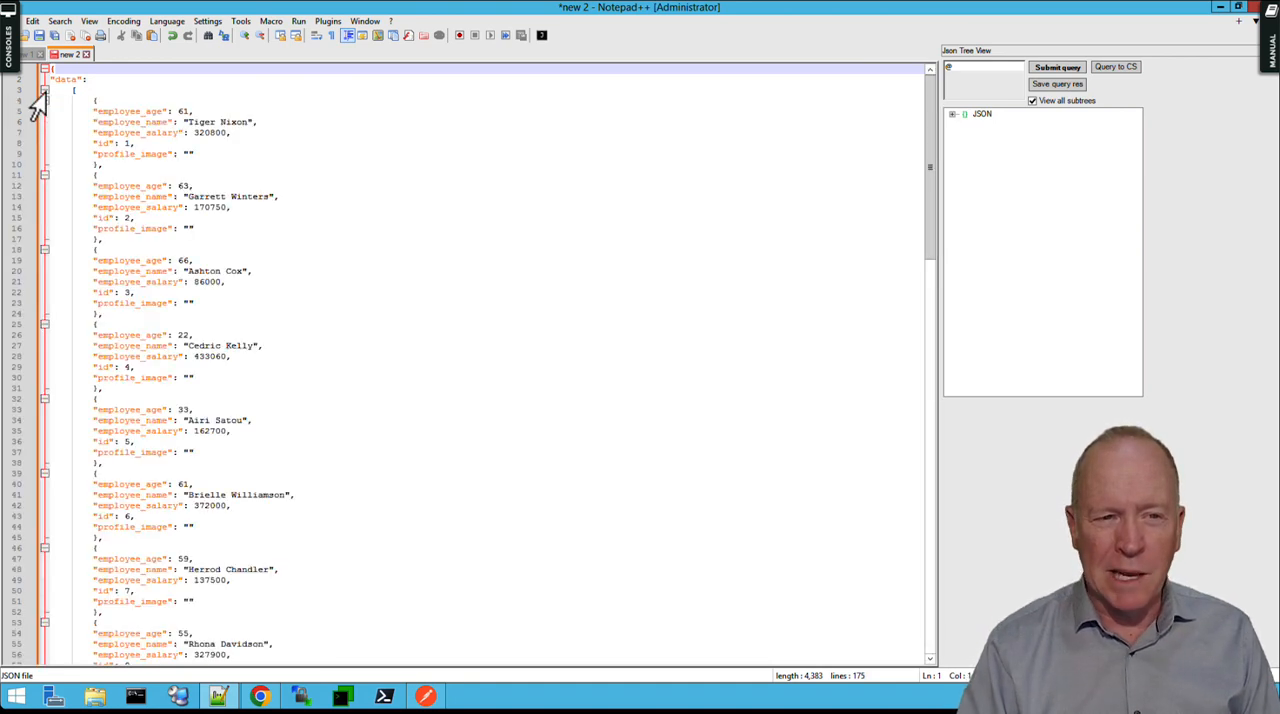
click(44, 91)
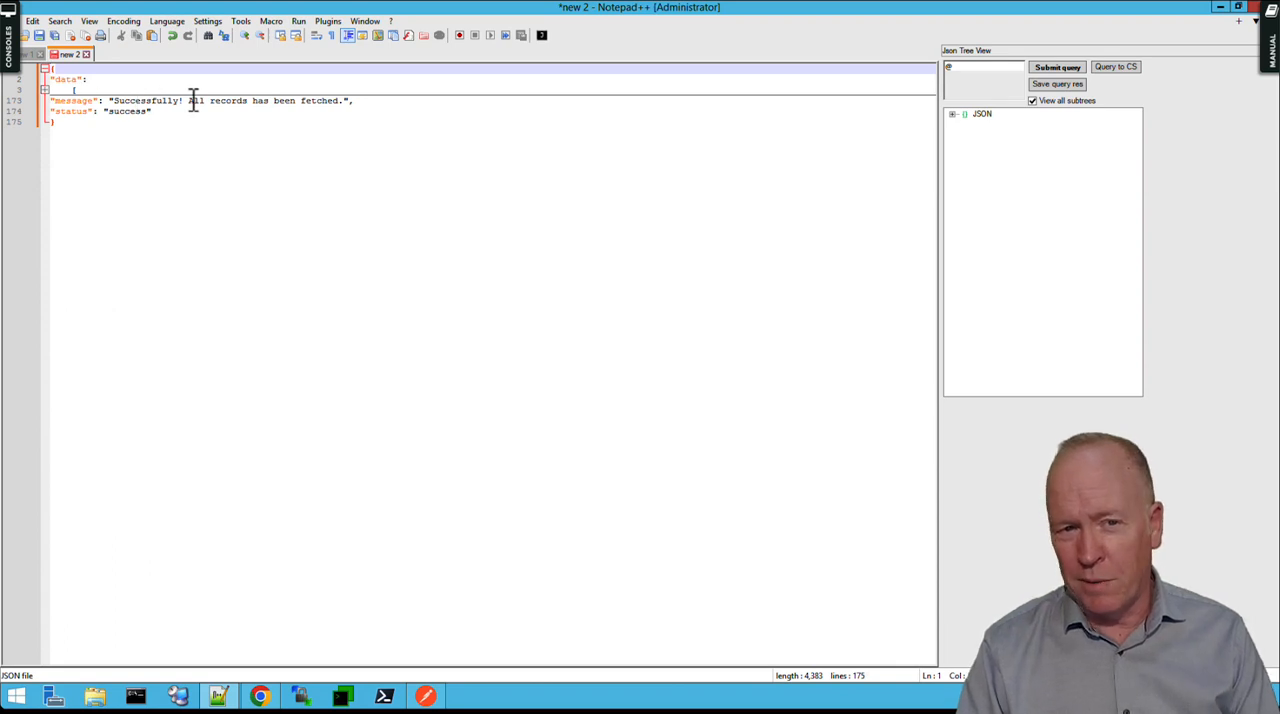
click(44, 90)
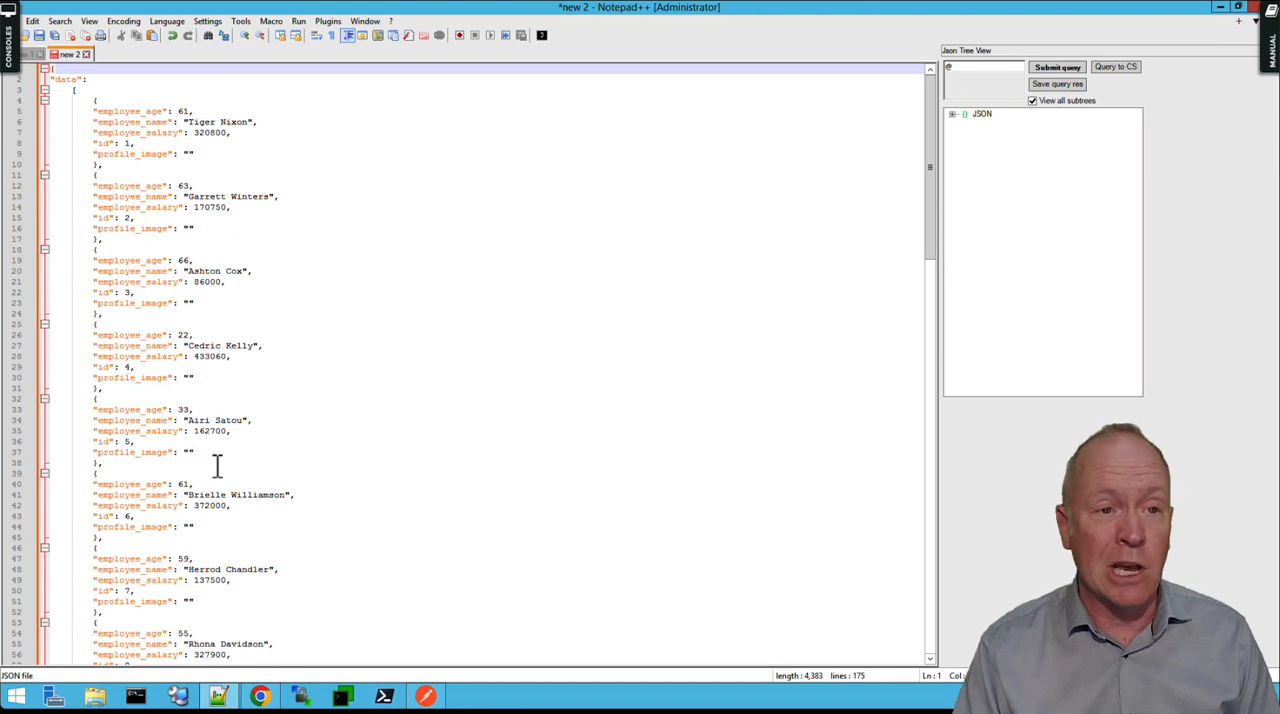
Fold all levels of the JSON, then unfold only the root object and the data array.
click(88, 21)
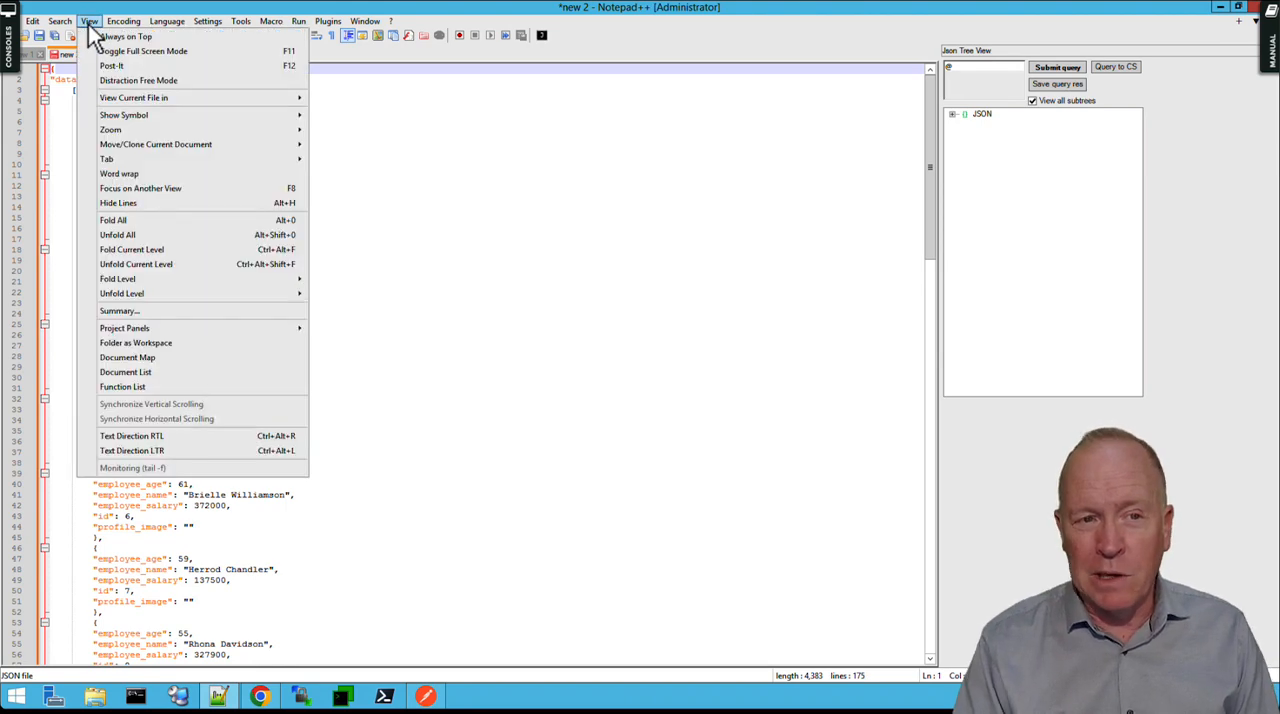
click(141, 222)
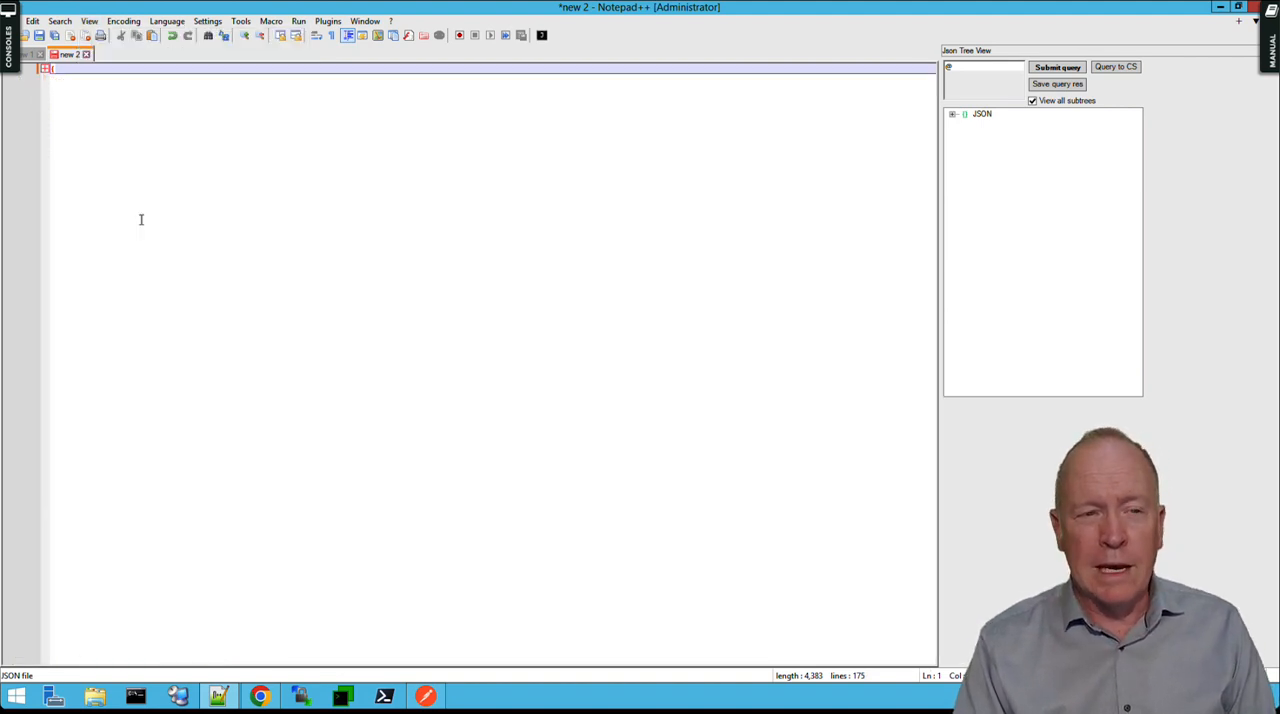
click(43, 69)
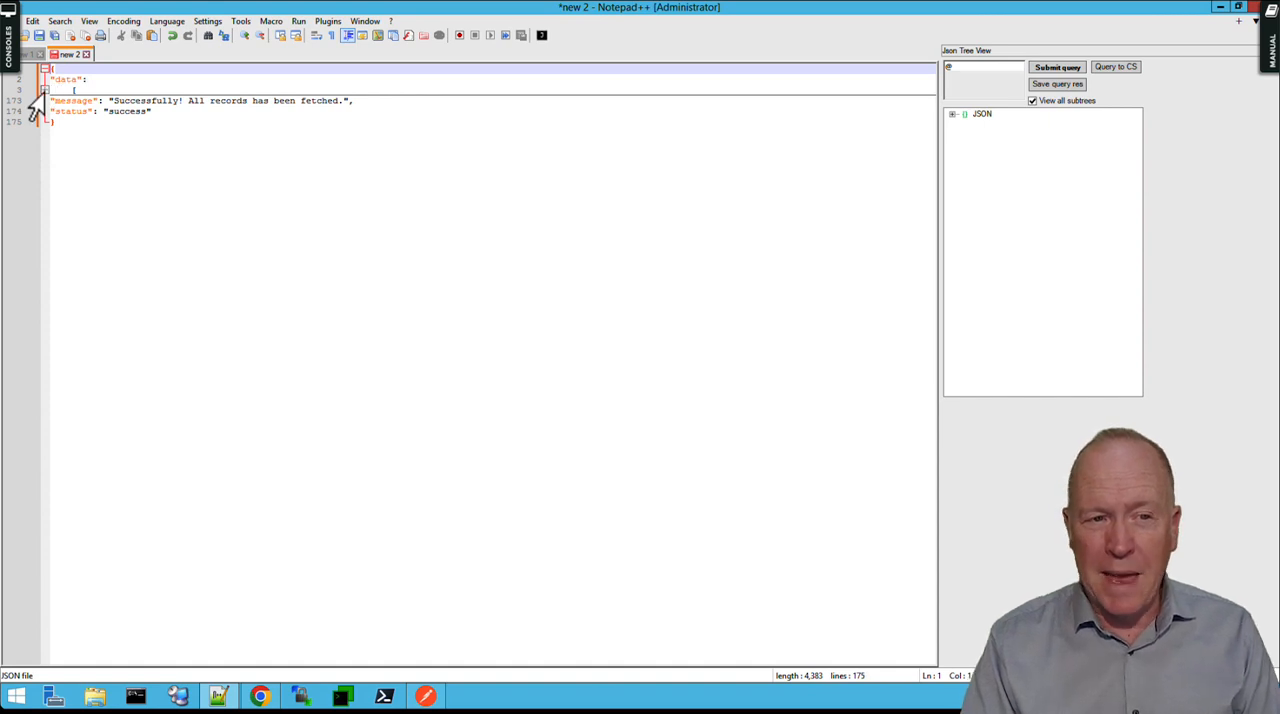
click(44, 90)
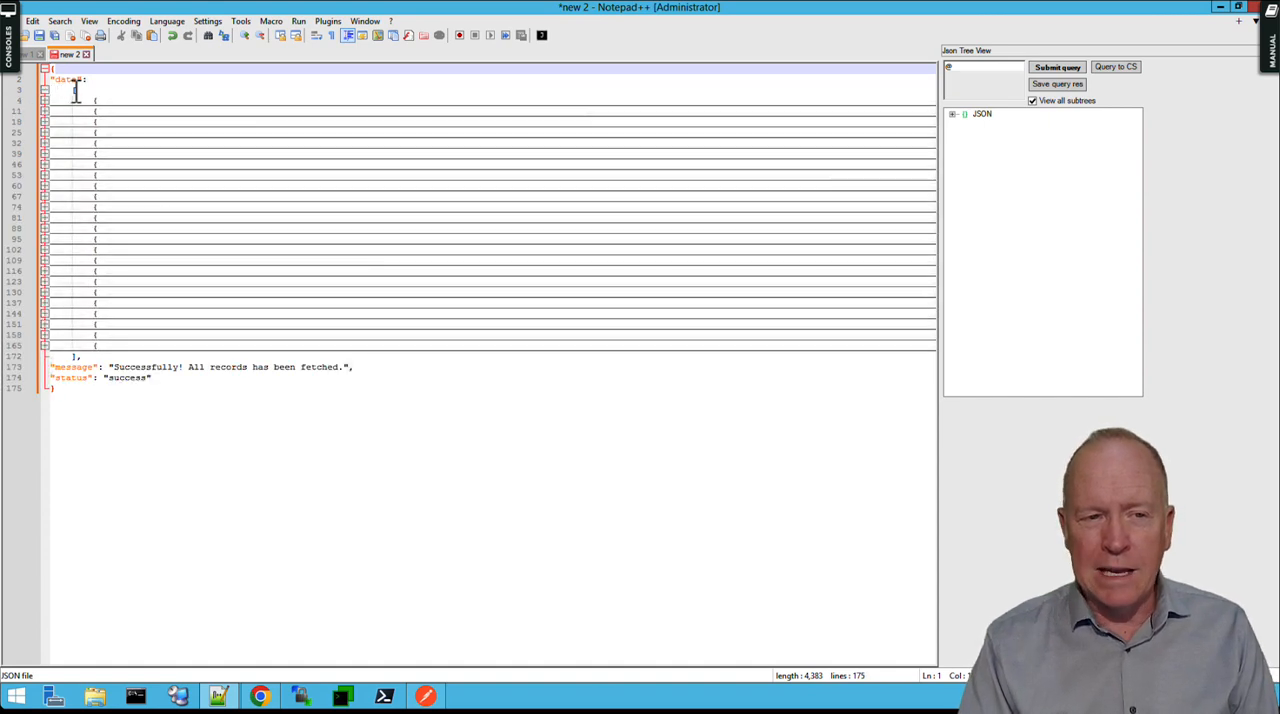
Check the data array's opening and closing brackets and unfold its first two employee records.
click(72, 90)
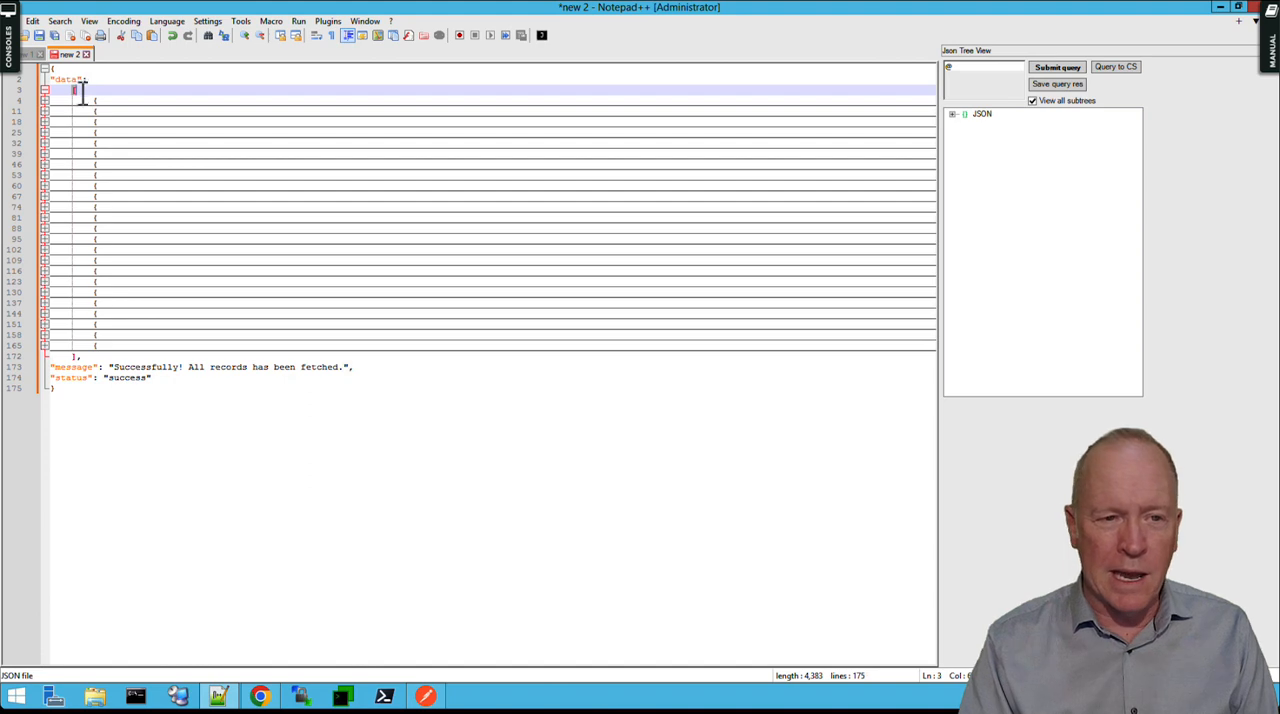
click(78, 356)
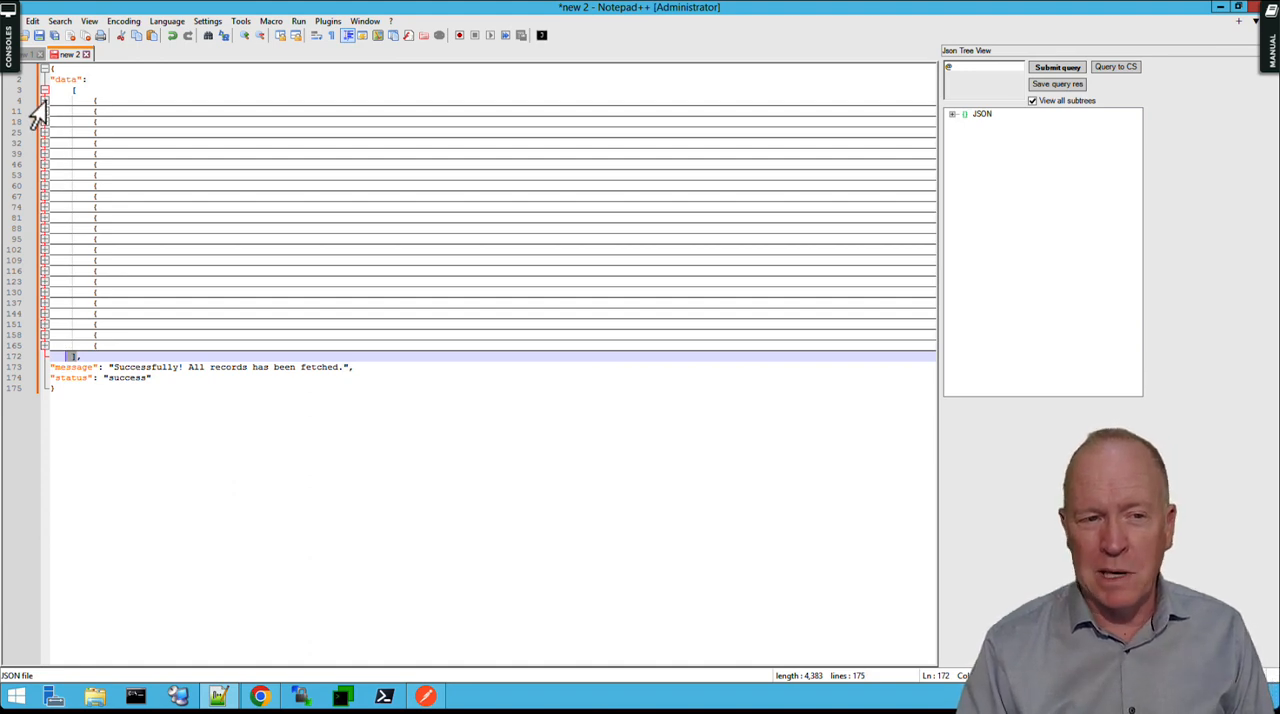
click(44, 100)
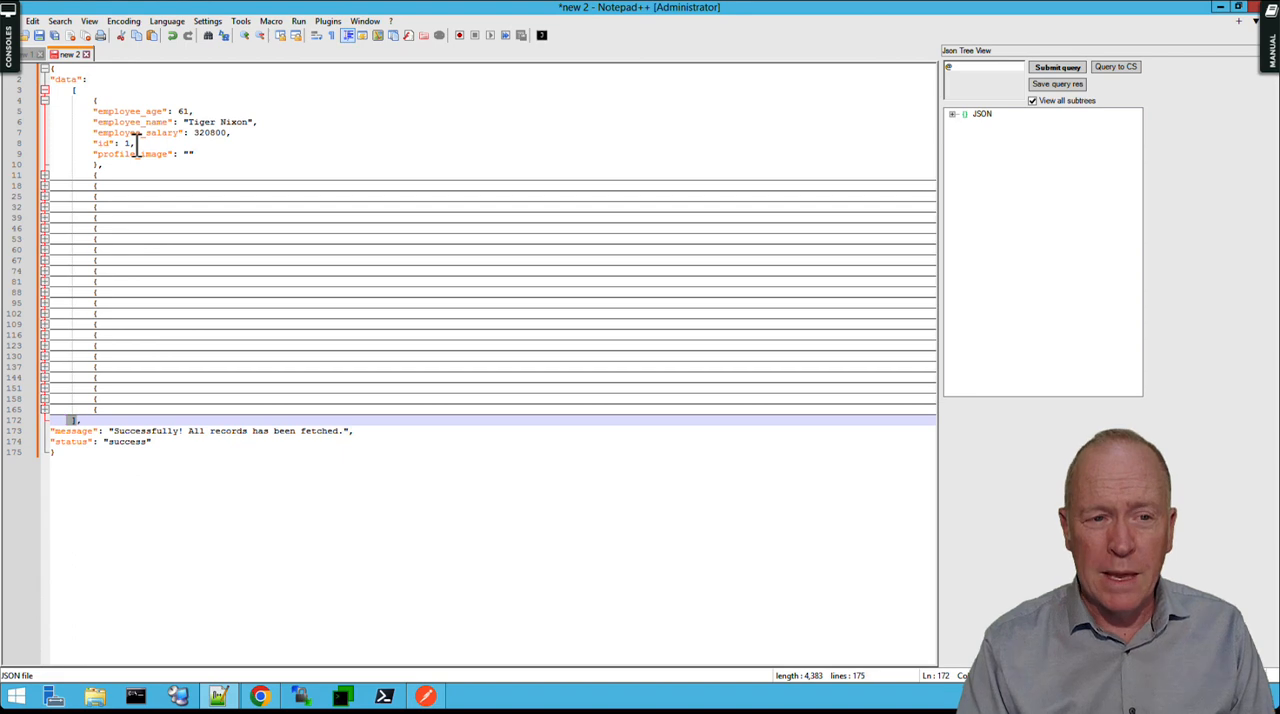
click(44, 175)
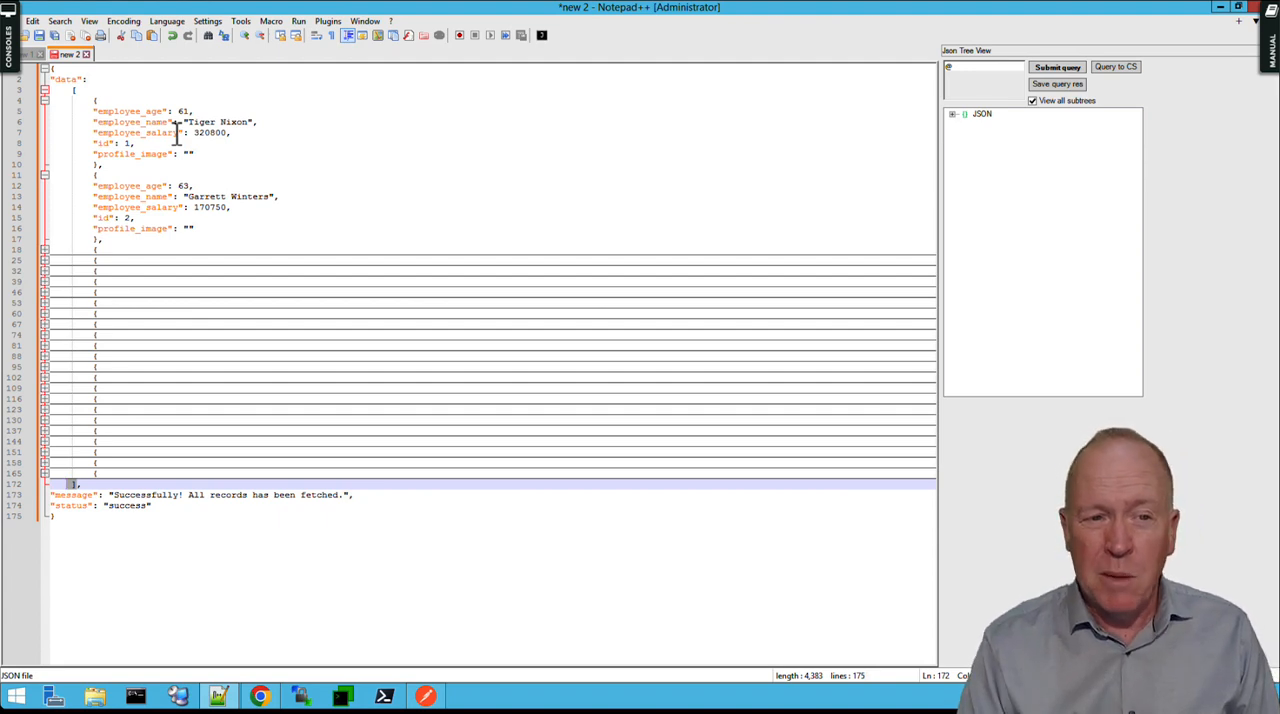
Check that the JsonTools plugin's JSON tree viewer is enabled and expand the root object and data array in the tree.
click(328, 22)
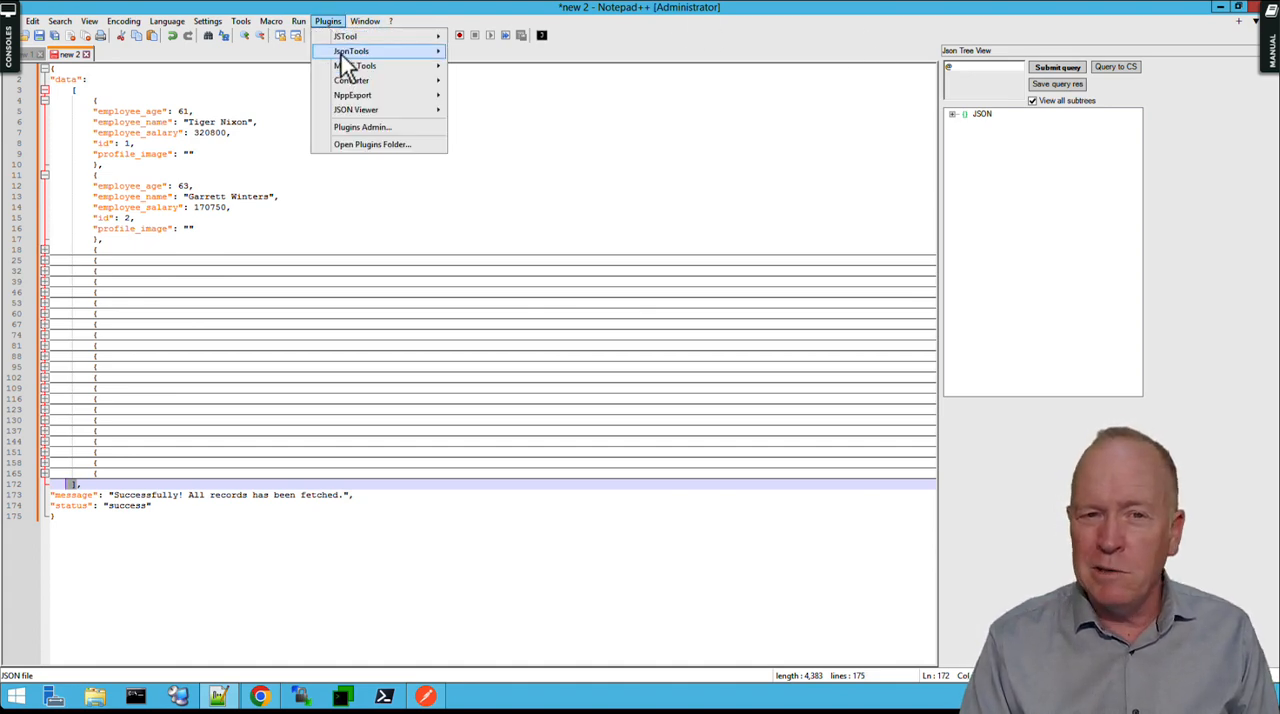
mouse_move(348, 52)
click(470, 98)
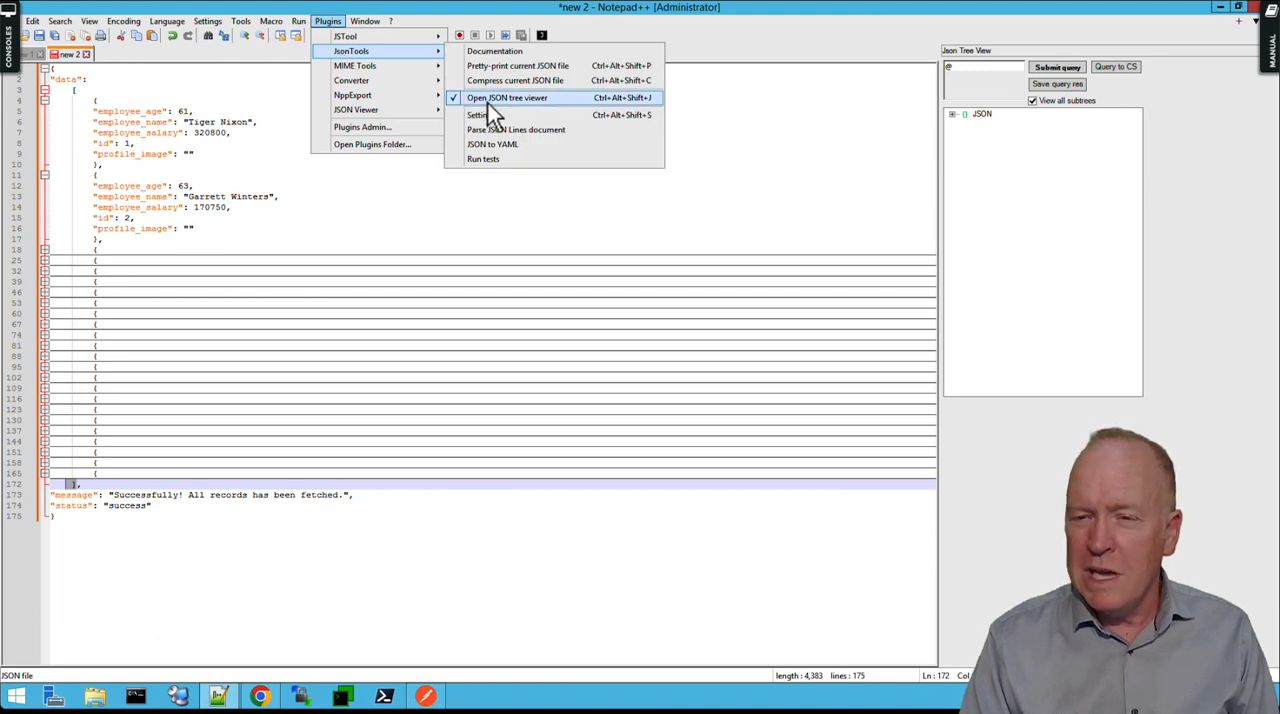
click(1007, 187)
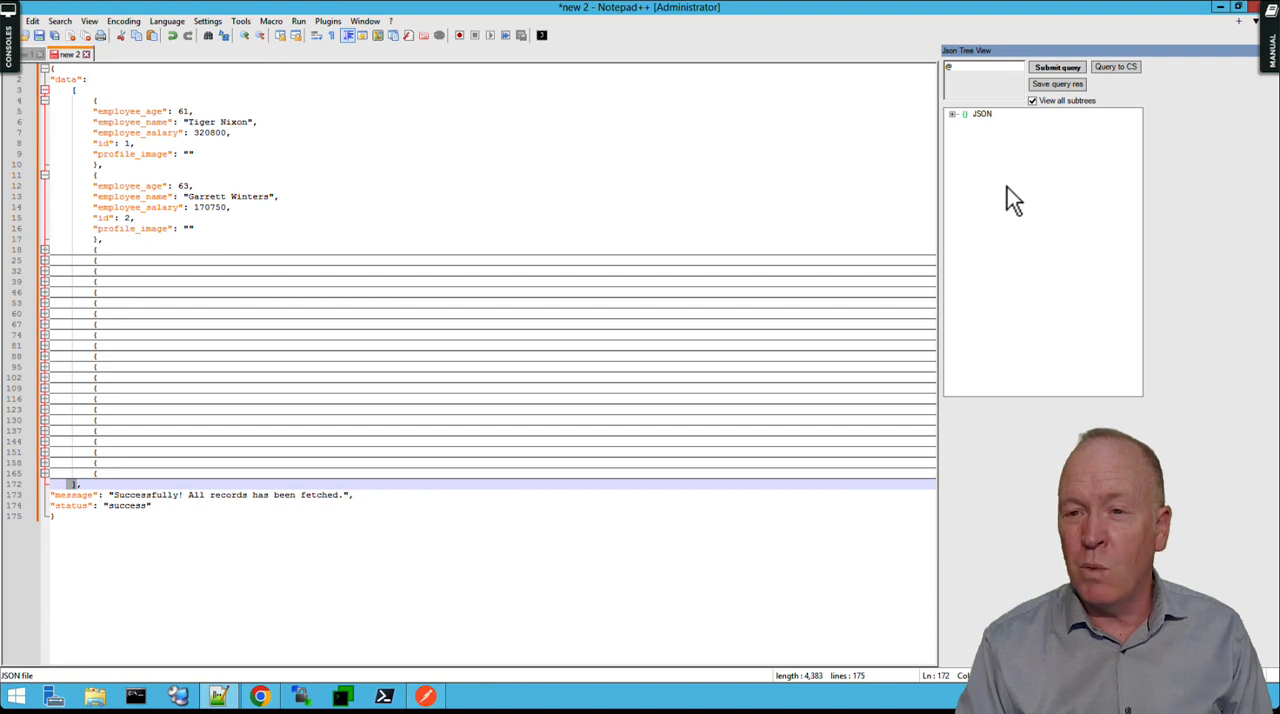
click(953, 115)
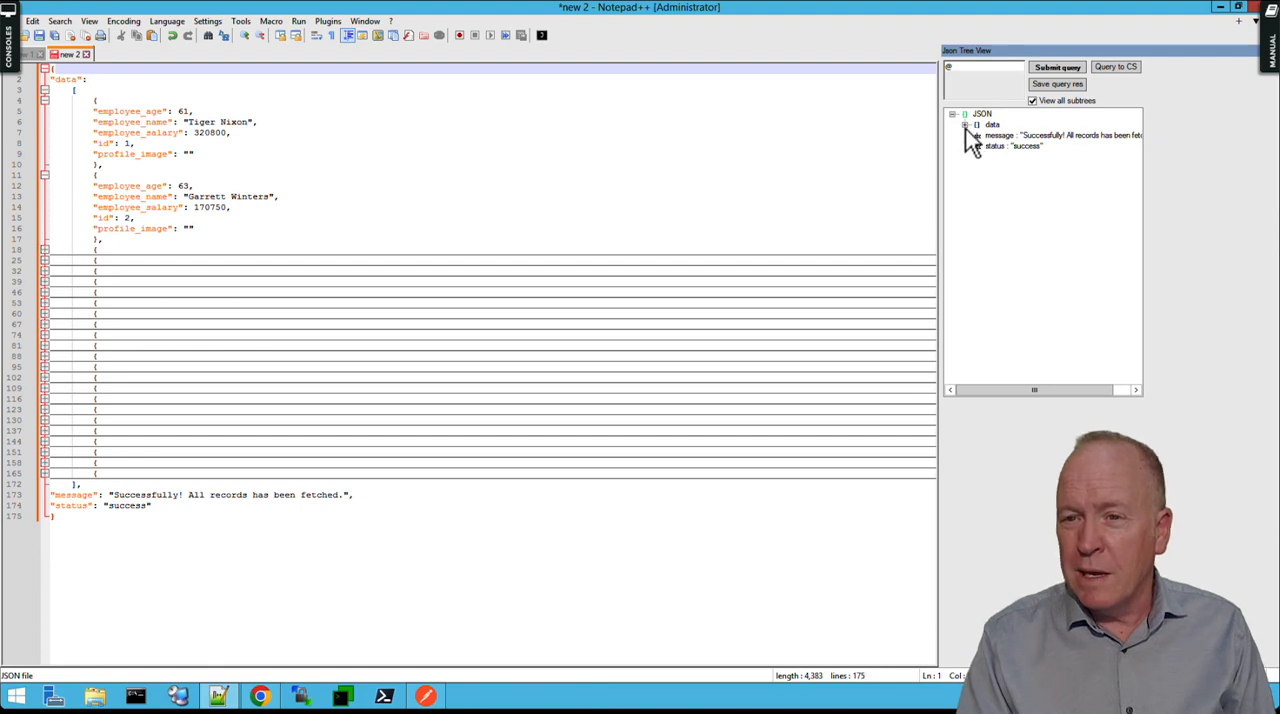
click(965, 126)
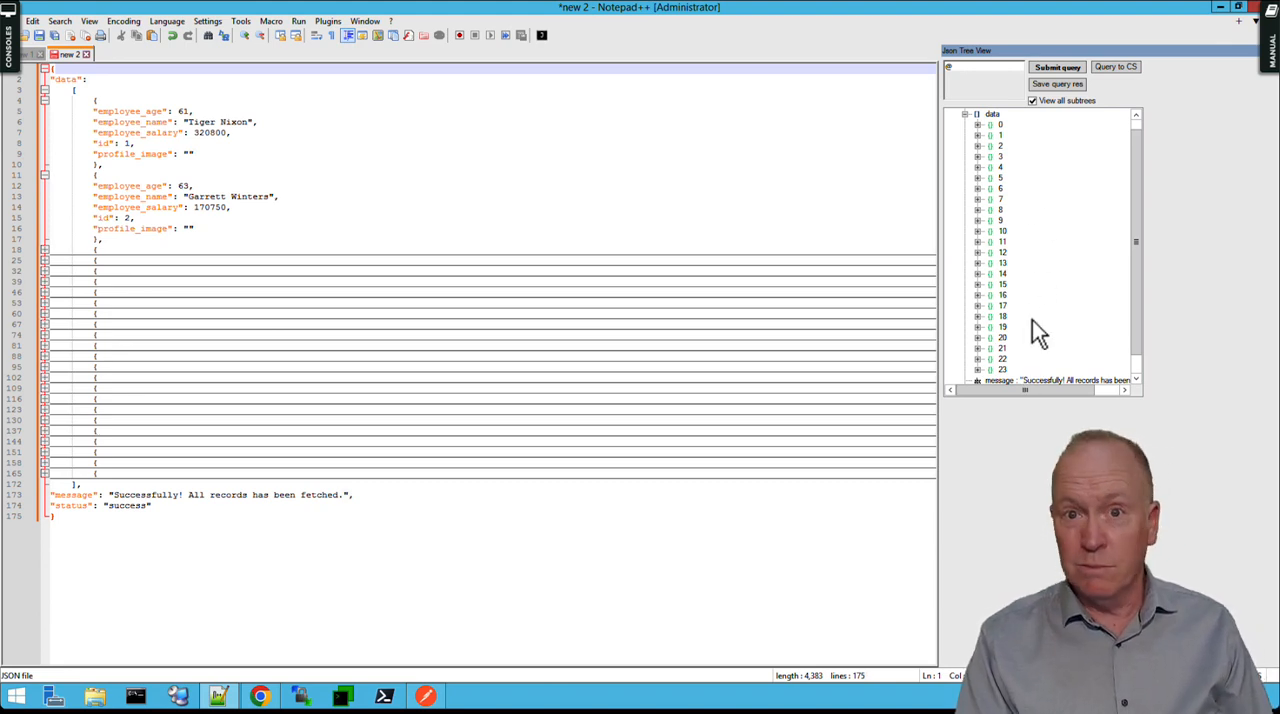
Expand employee records 0, 1 and 9 in the tree to examine their fields, then collapse them again.
click(978, 125)
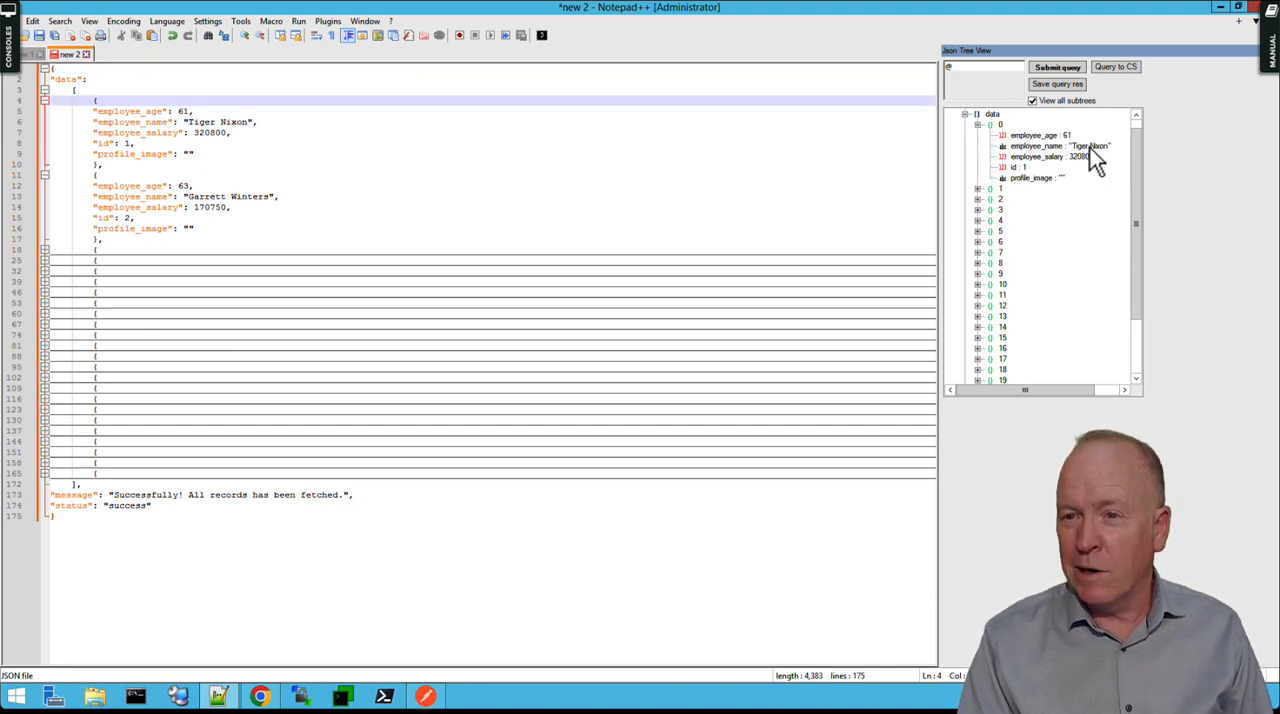
click(978, 189)
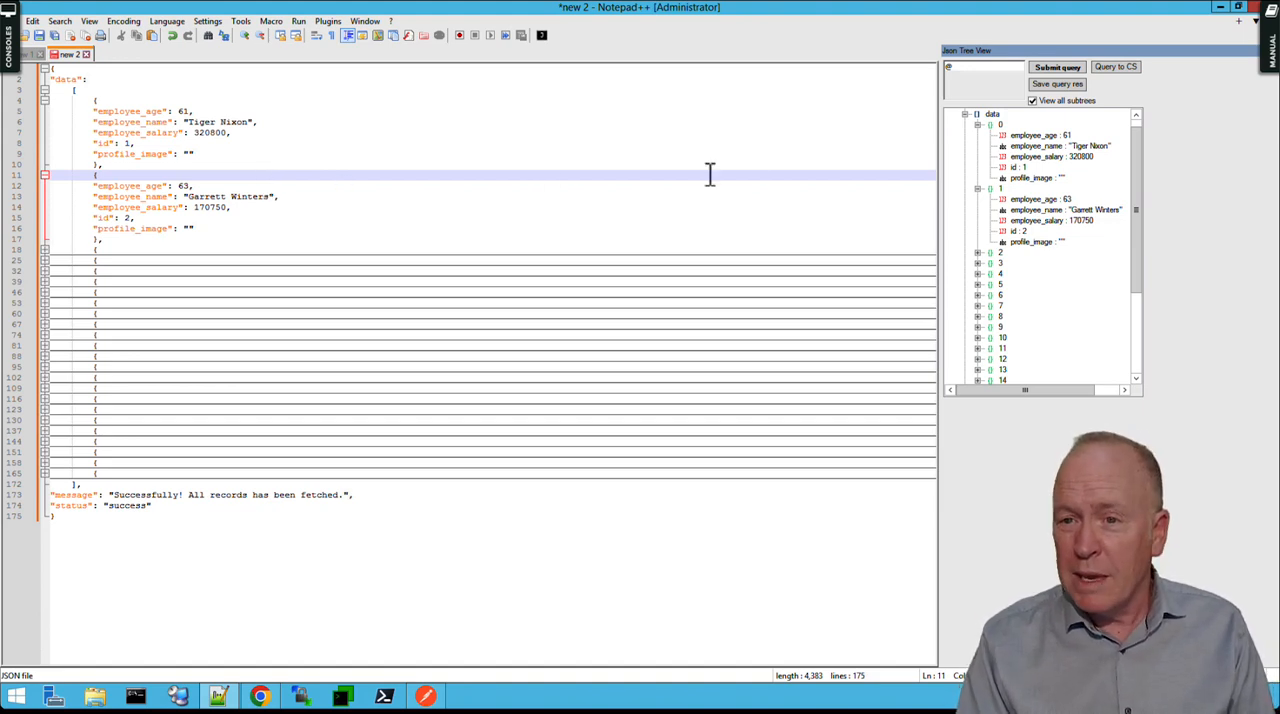
click(978, 189)
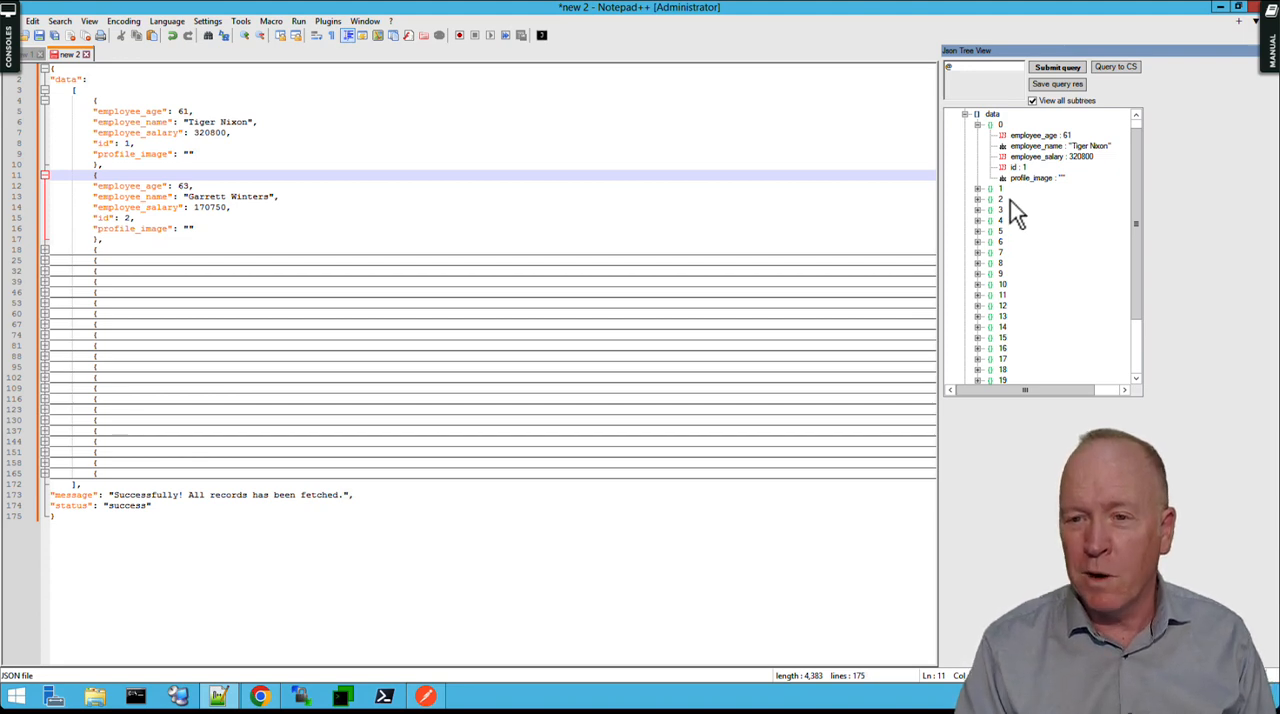
click(979, 126)
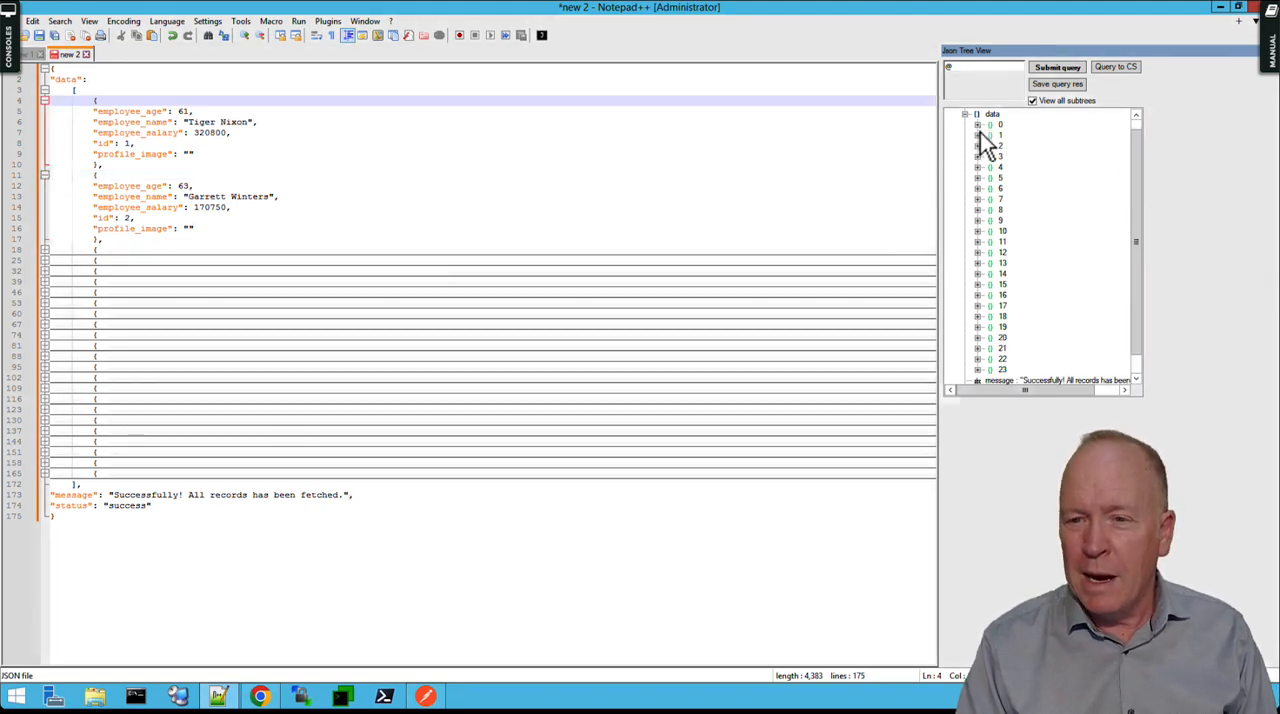
click(978, 221)
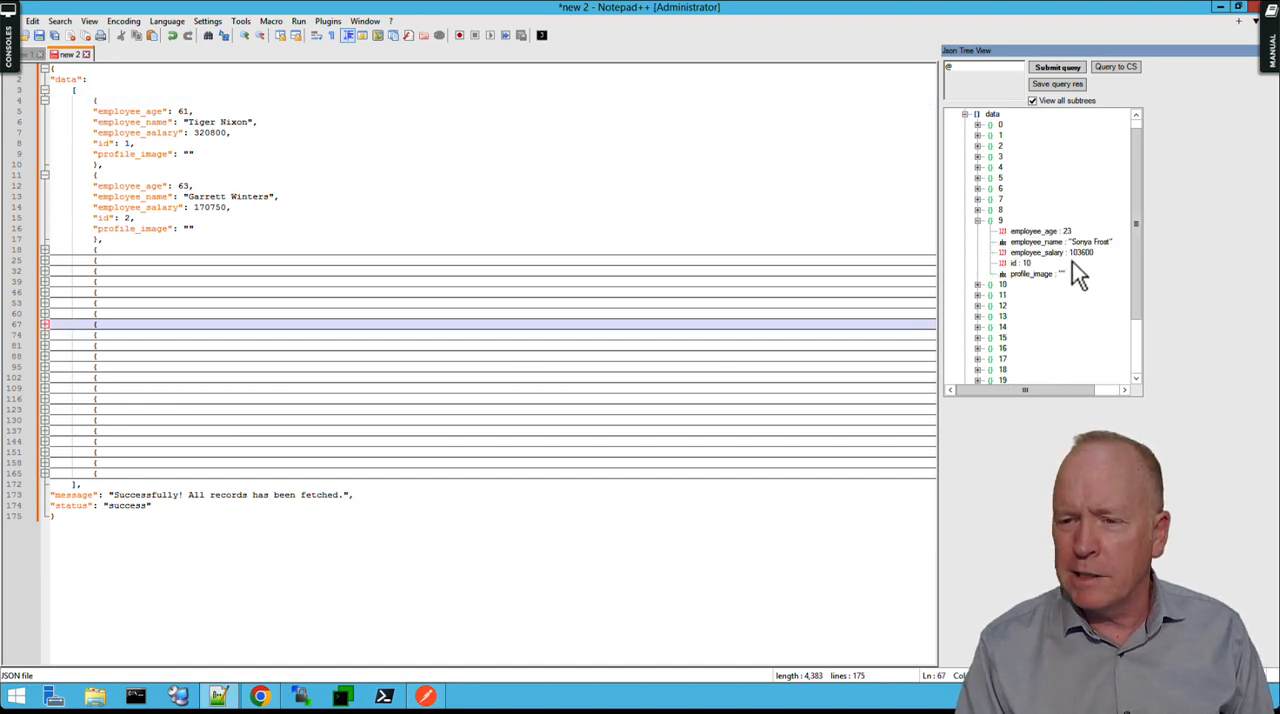
click(978, 221)
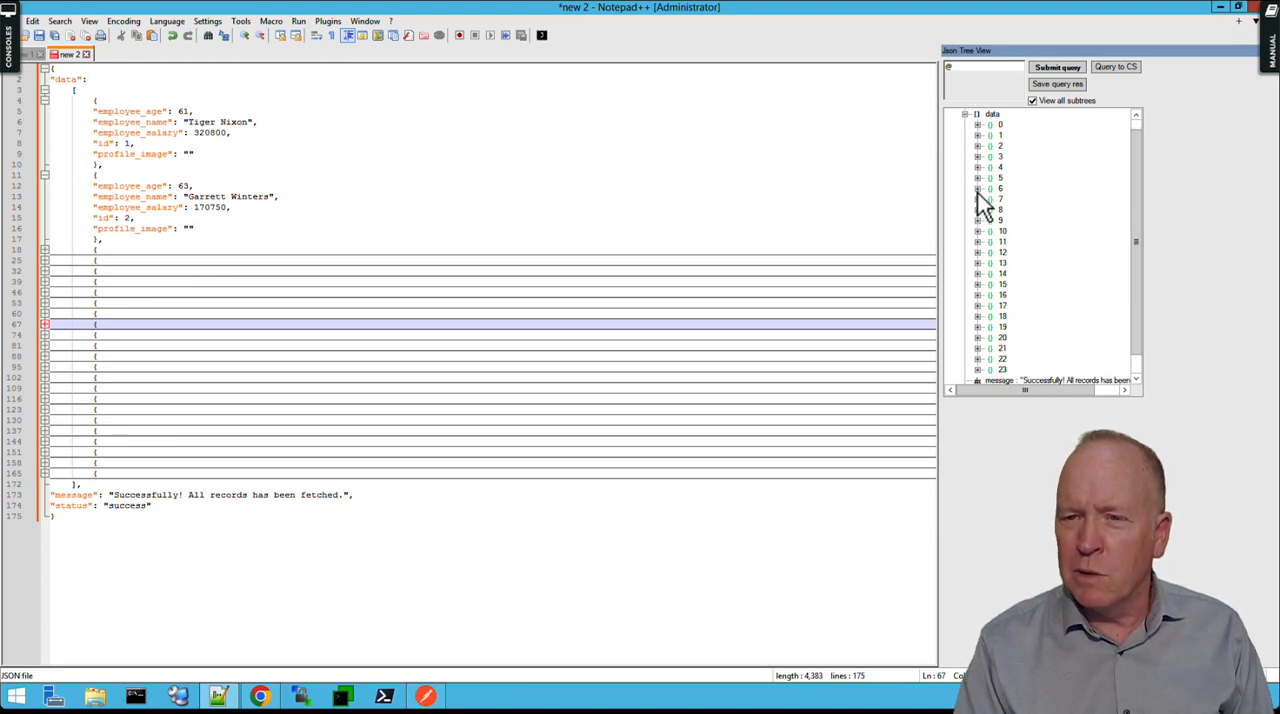
Query the JSON tree with @.data and expand the returned array.
click(976, 70)
text(@.d)
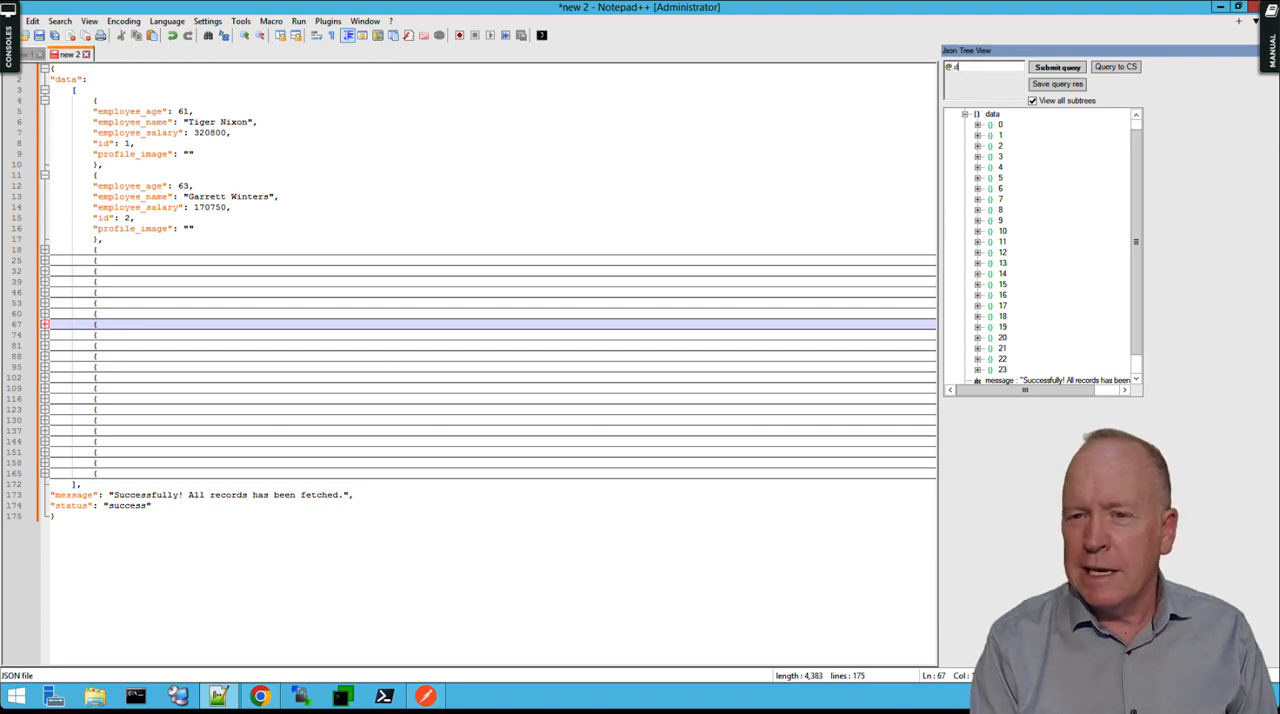
text(ata)
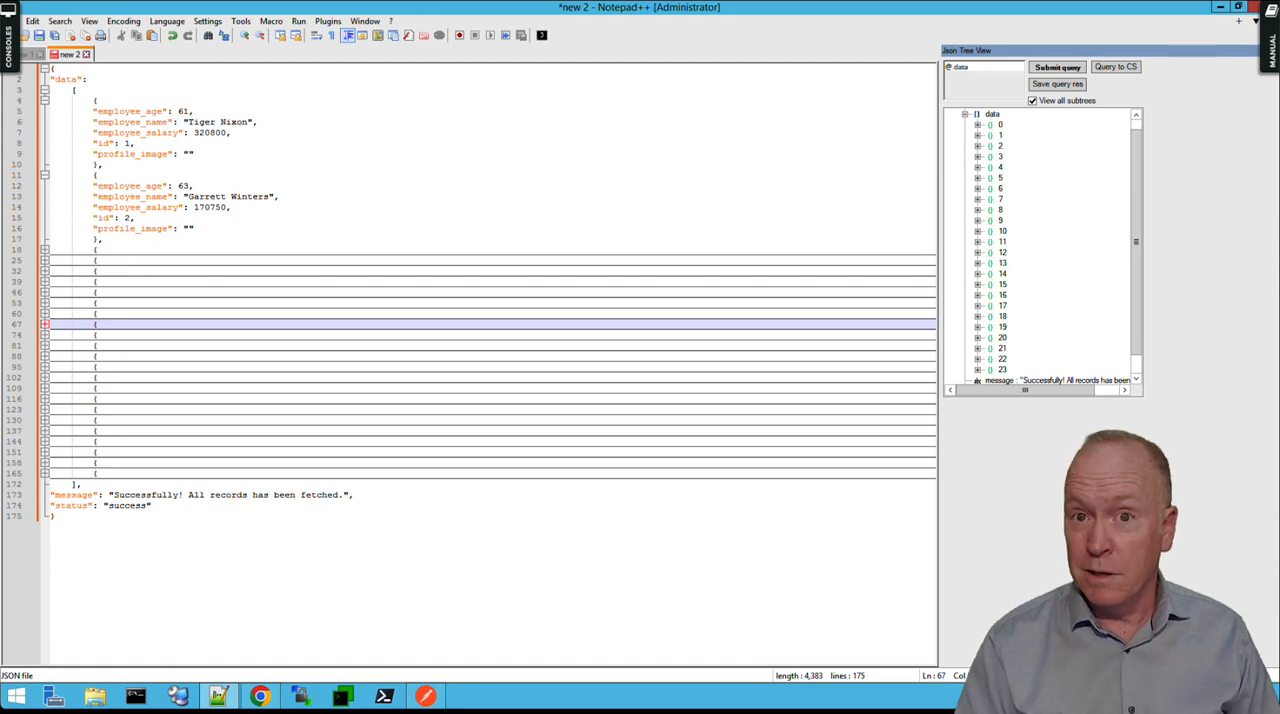
click(1050, 70)
click(952, 115)
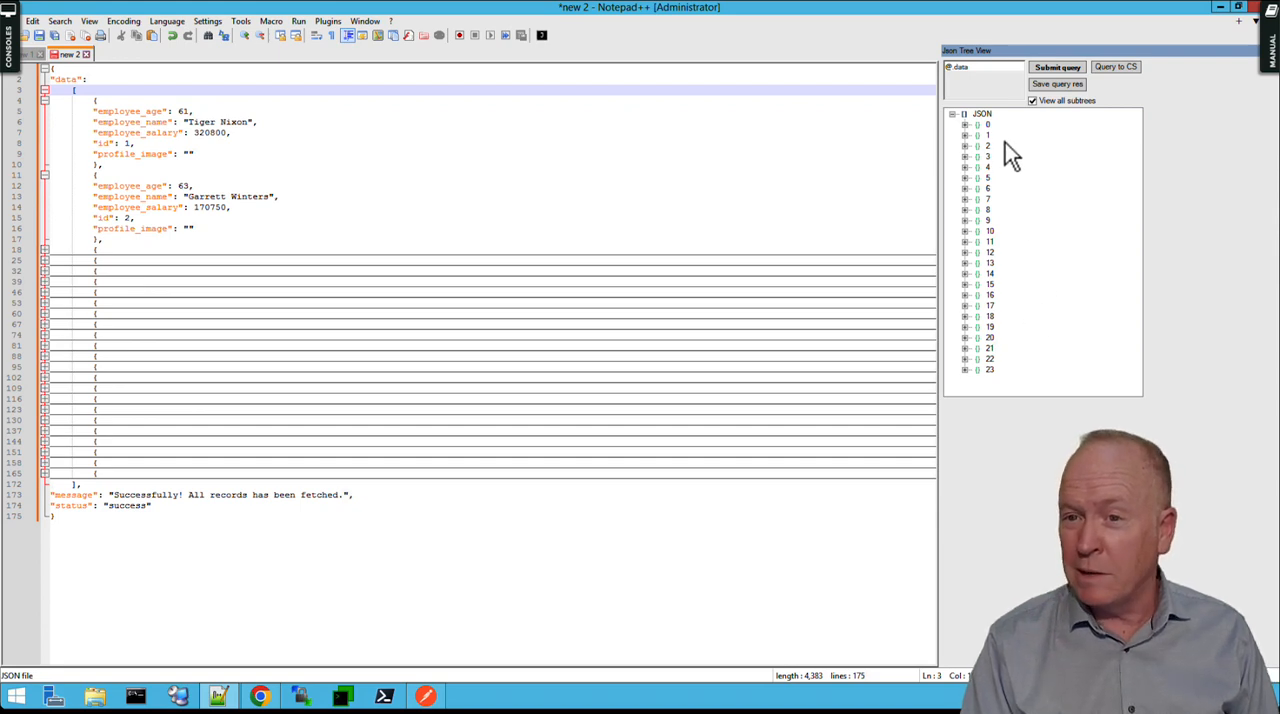
Query the JSON tree with @.data[9] and expand the returned employee record.
click(993, 68)
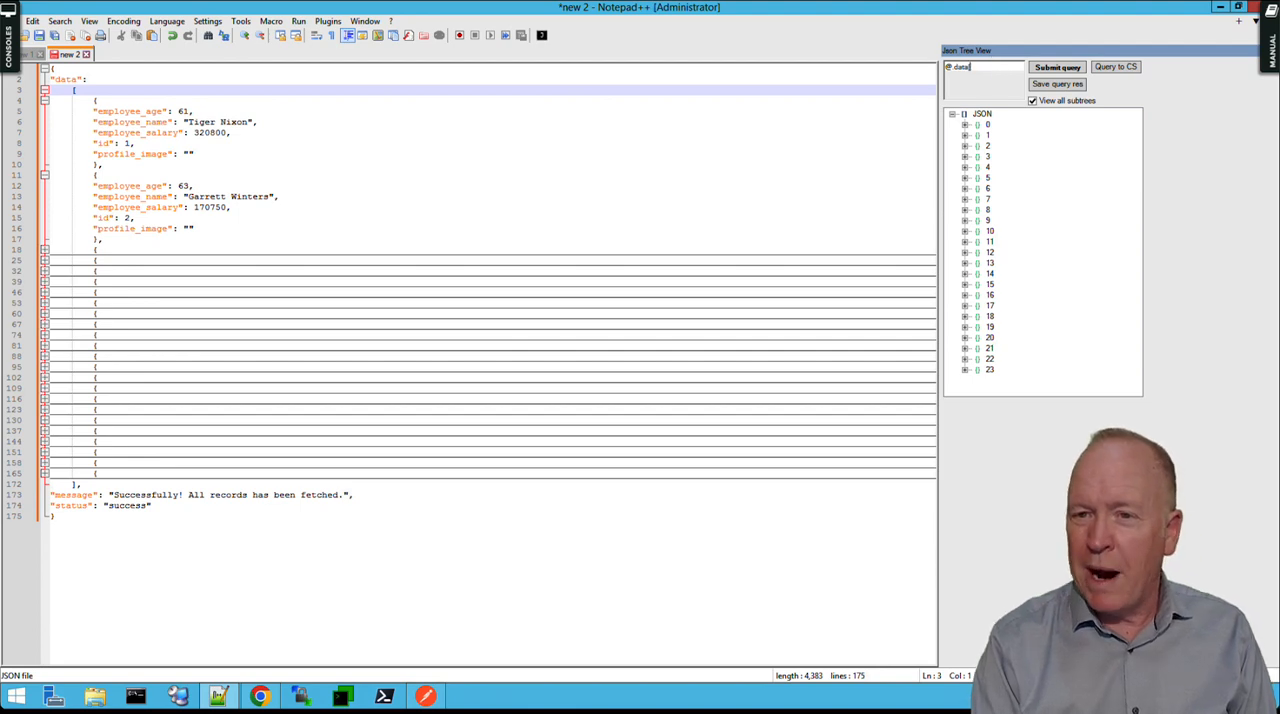
text([0)
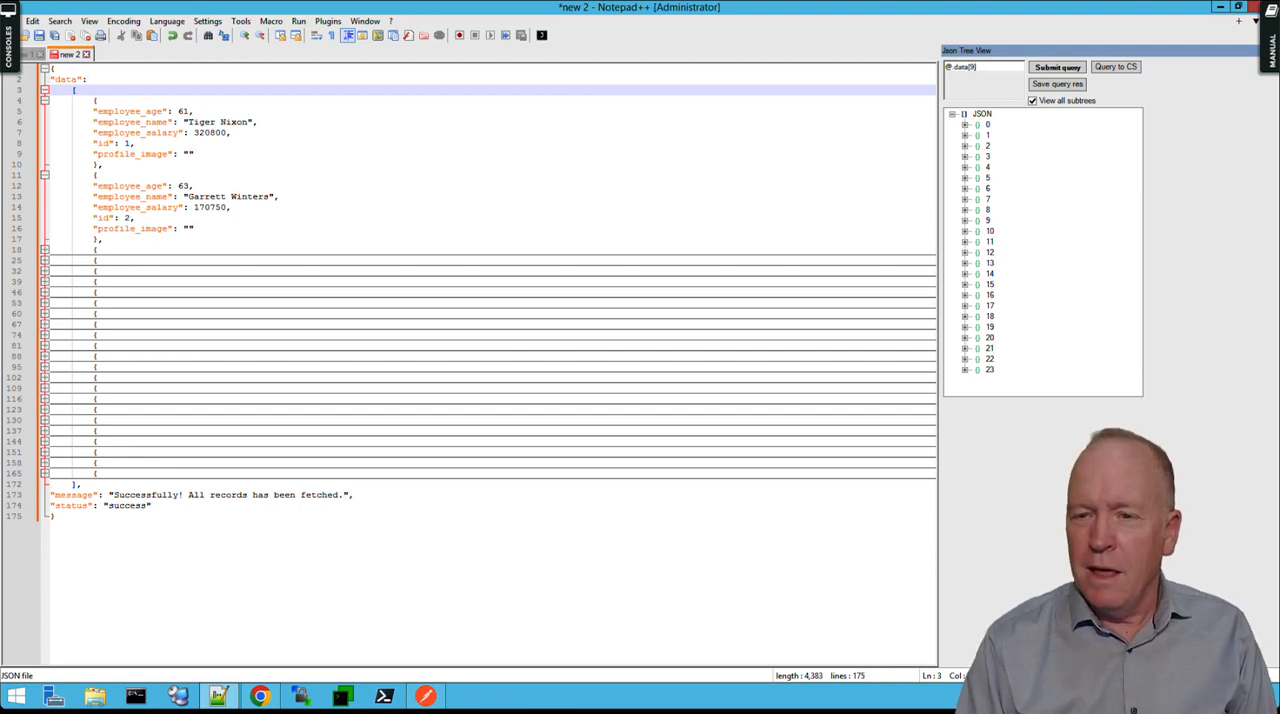
click(1077, 70)
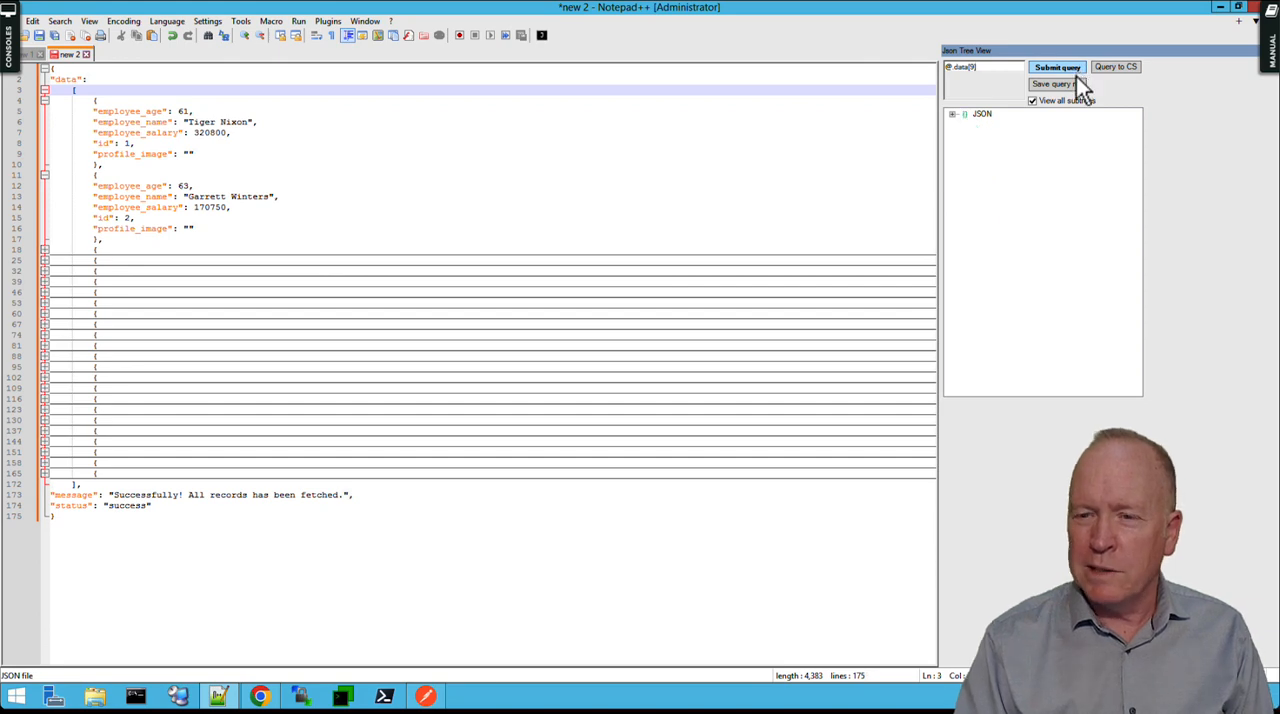
click(953, 114)
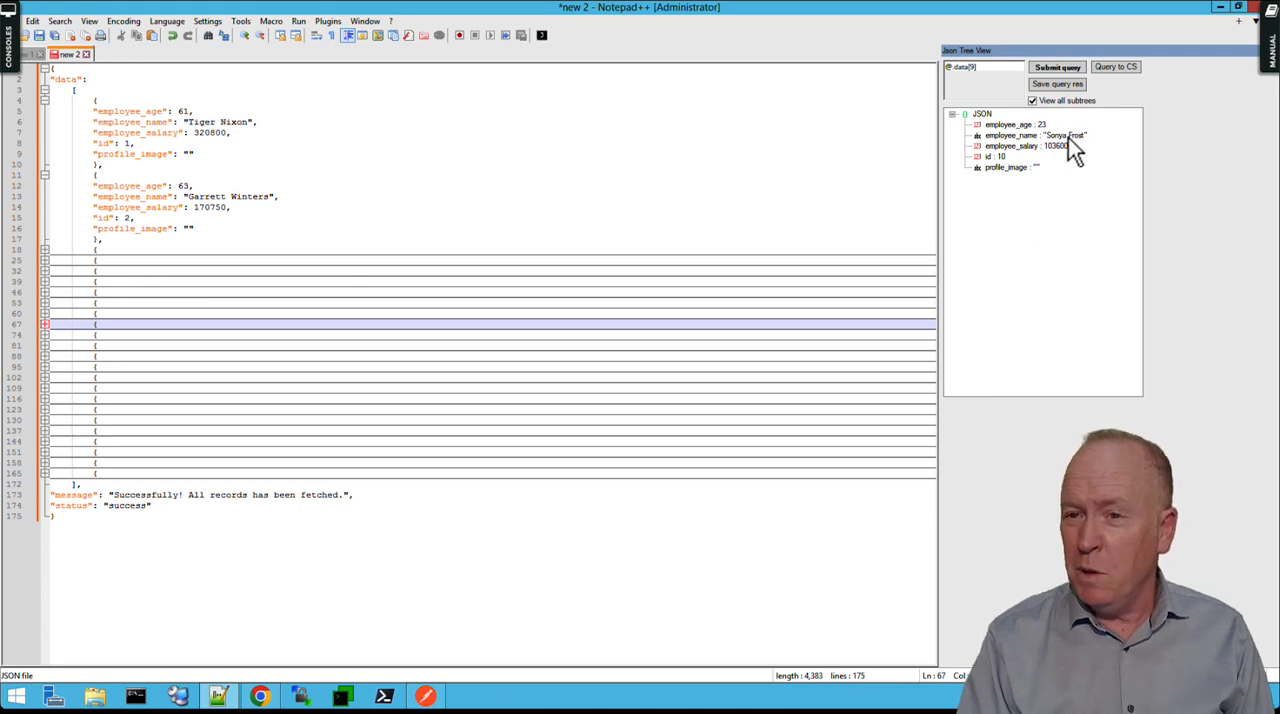
Extend the tree query to @.data[9].employee_salary and submit it to retrieve that employee's salary.
click(998, 72)
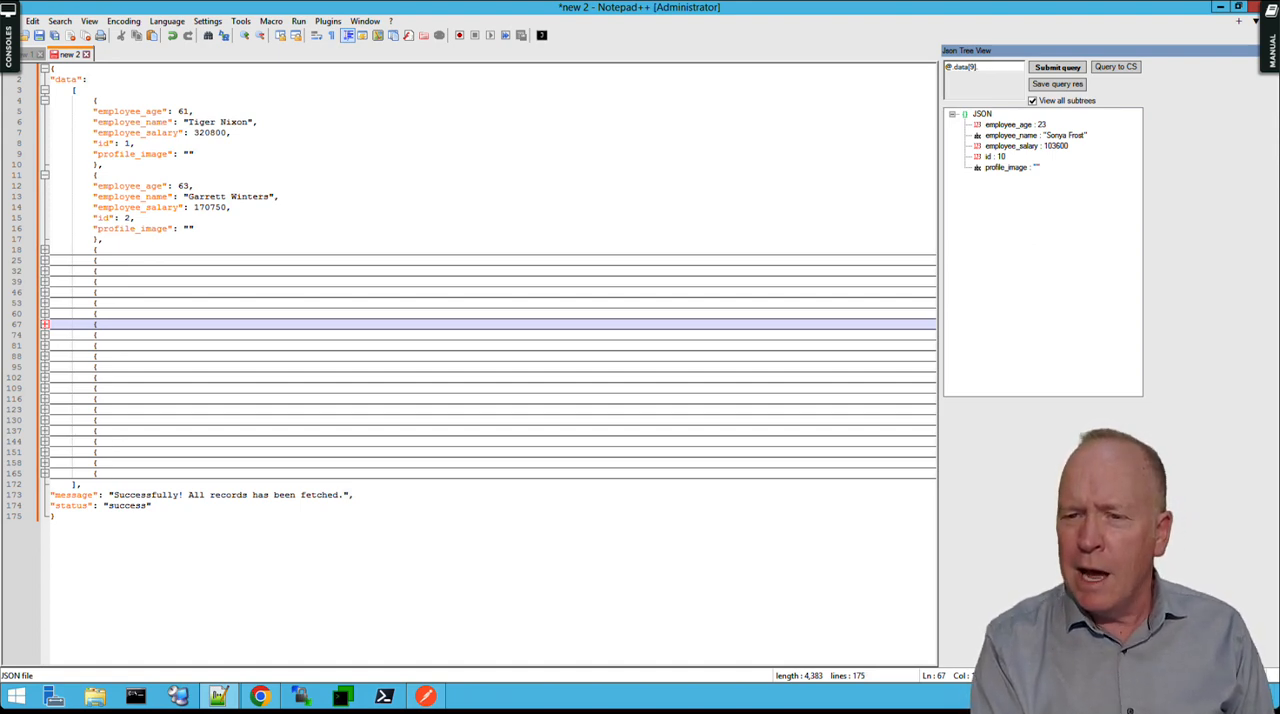
text(.employee_)
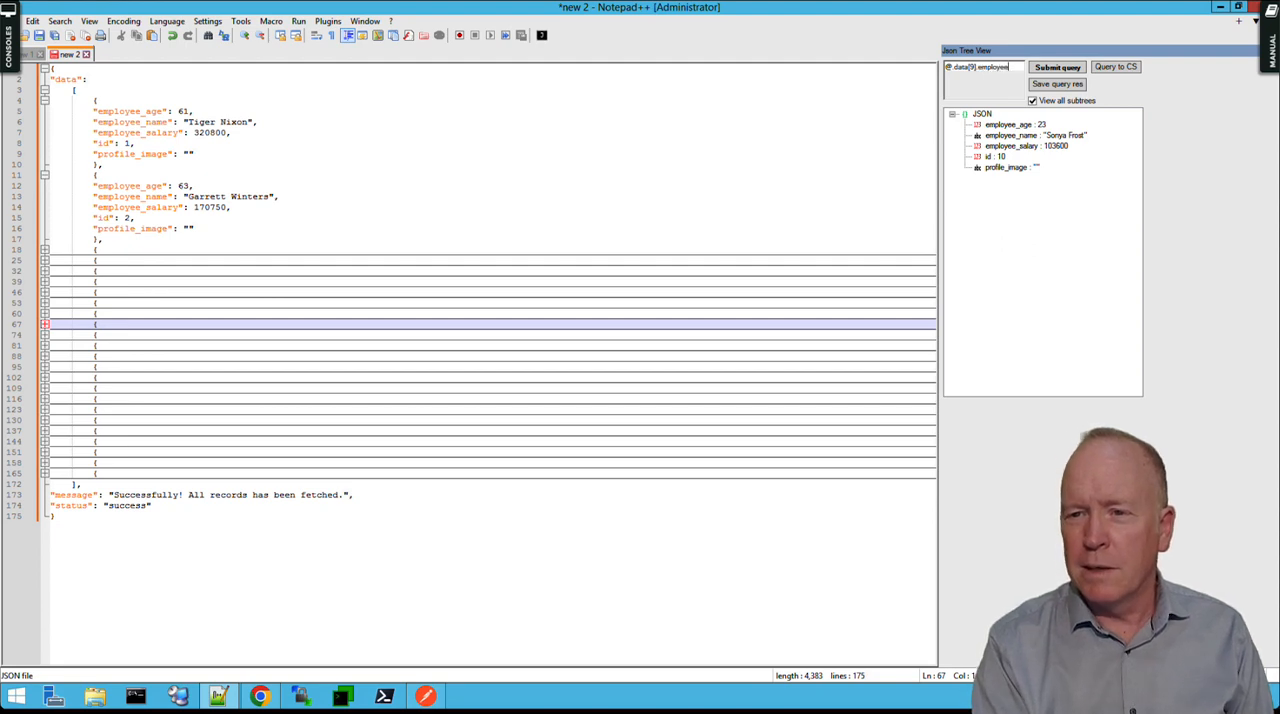
text(salary)
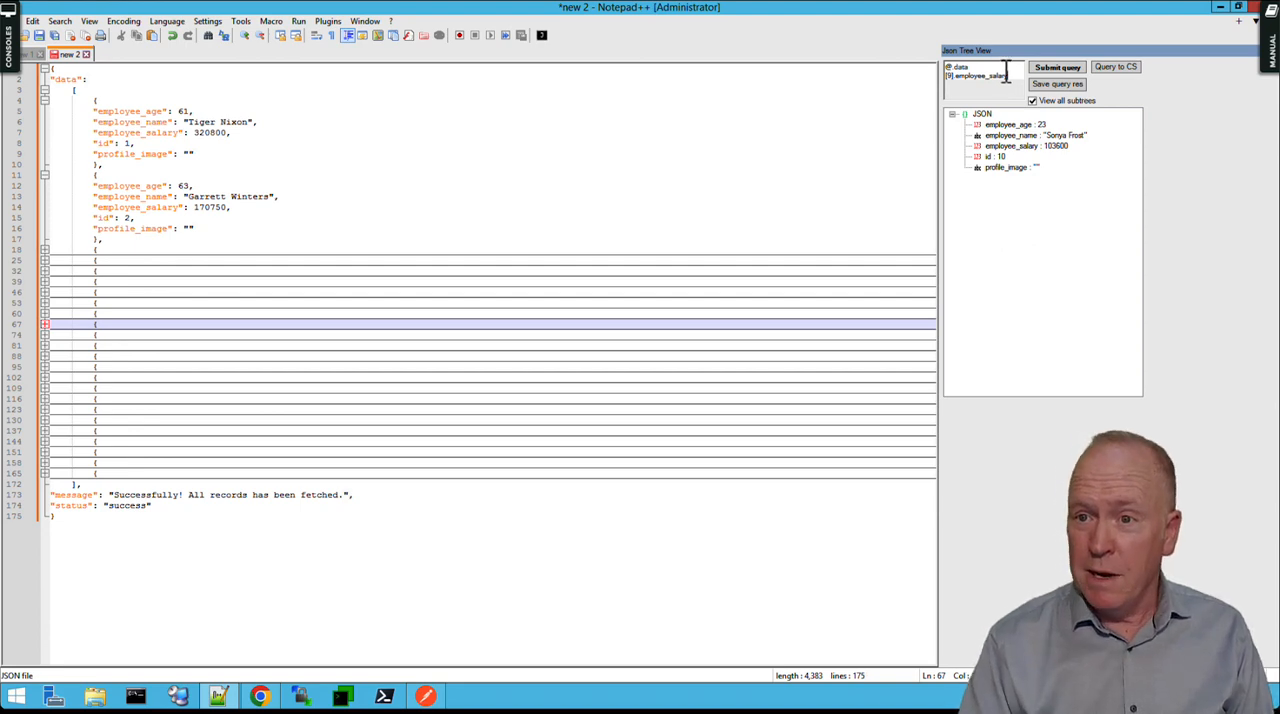
click(1057, 70)
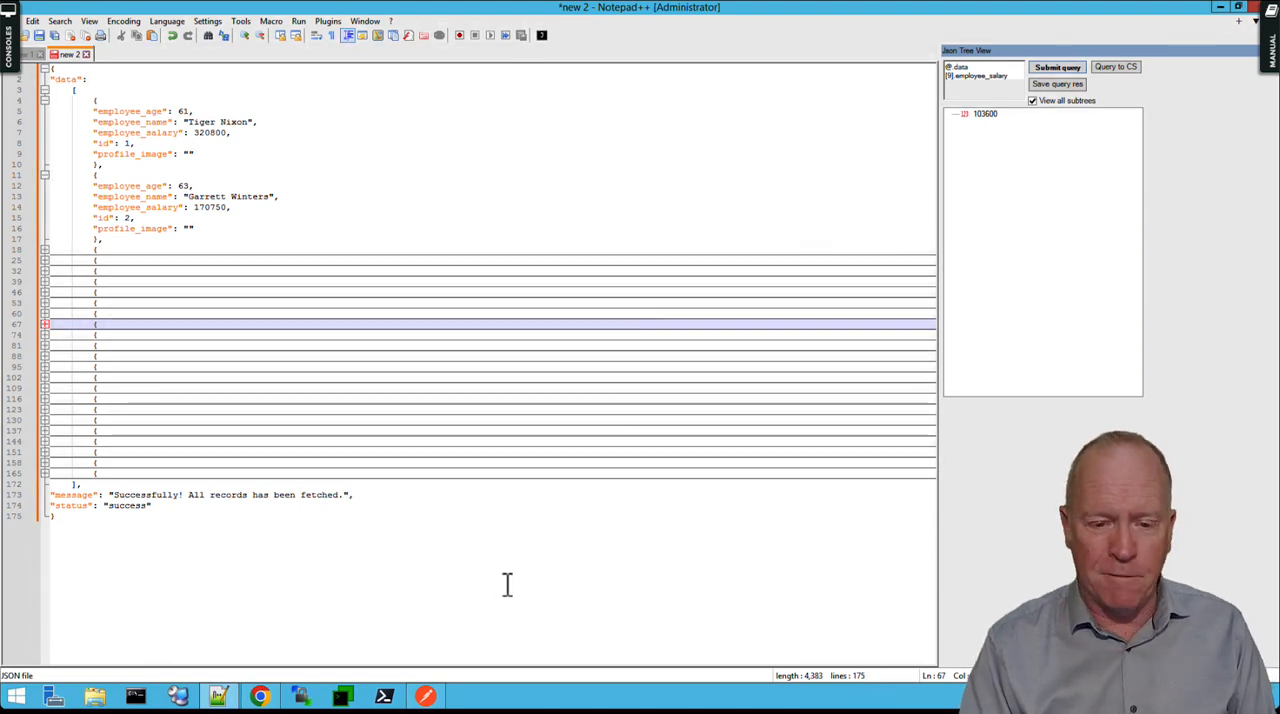
Switch to Chrome, view the details page for the Get all employee data route, and return to the list of public APIs.
click(428, 697)
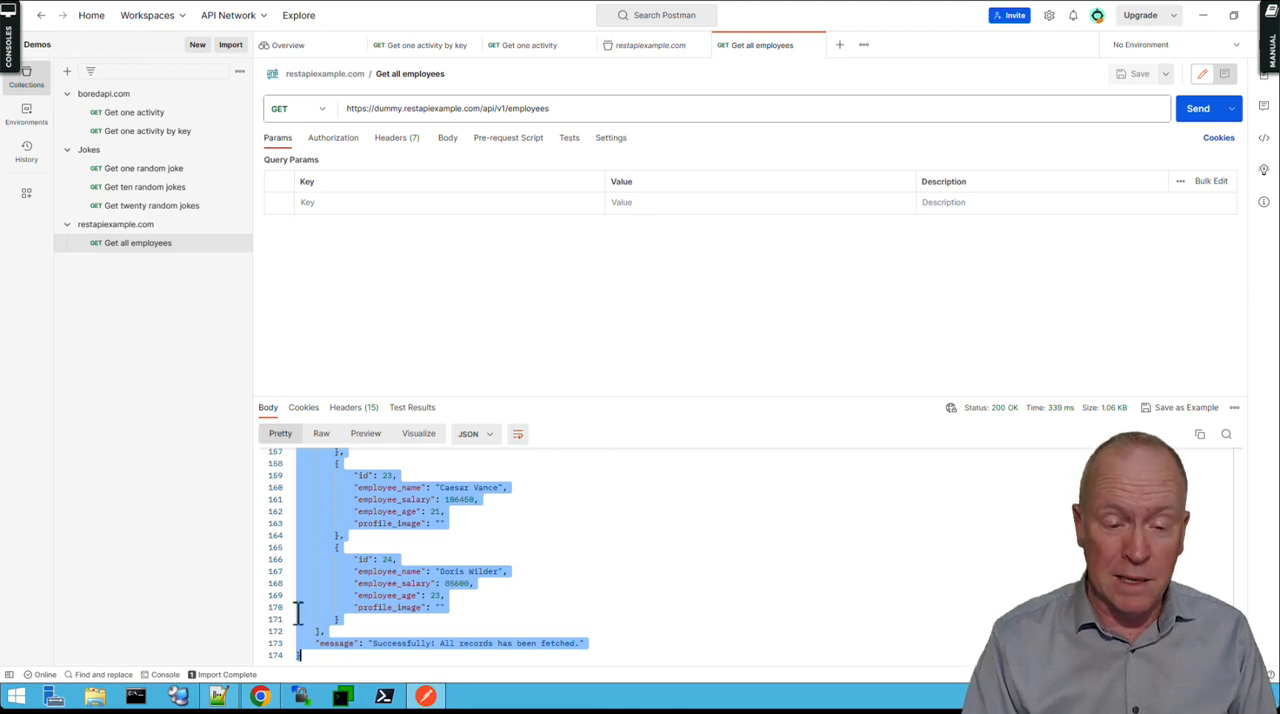
click(261, 697)
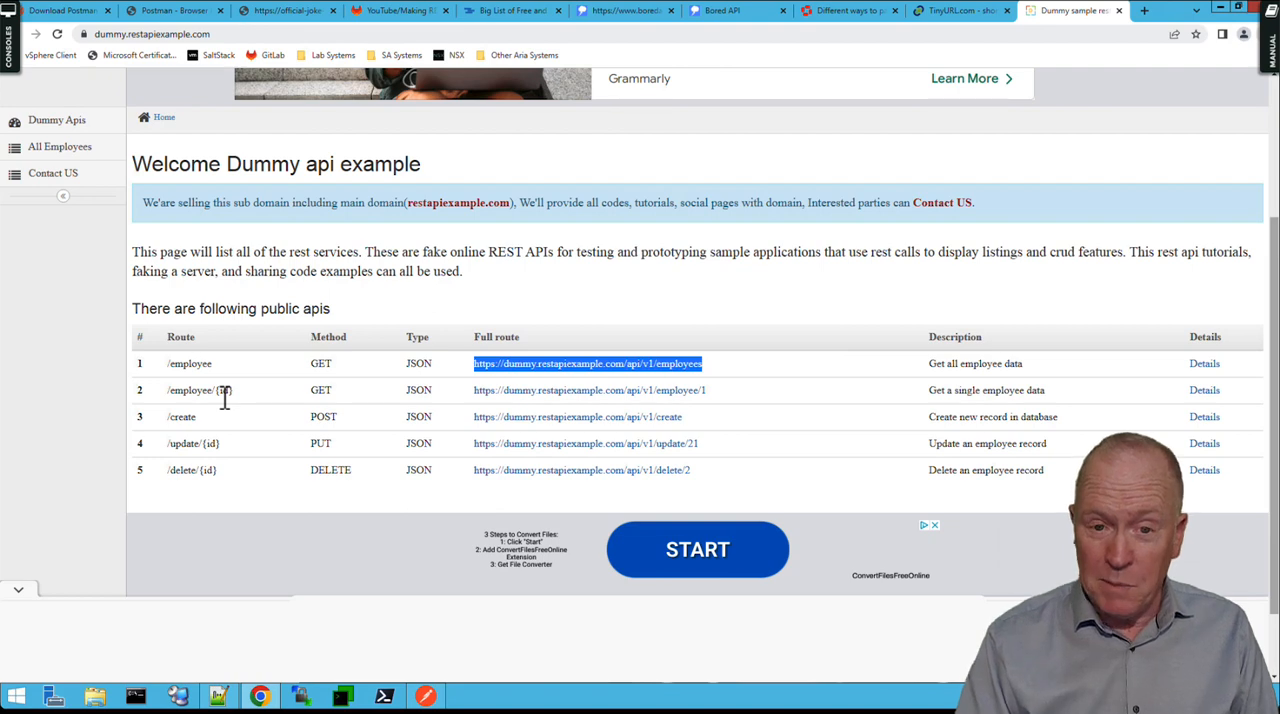
click(1205, 366)
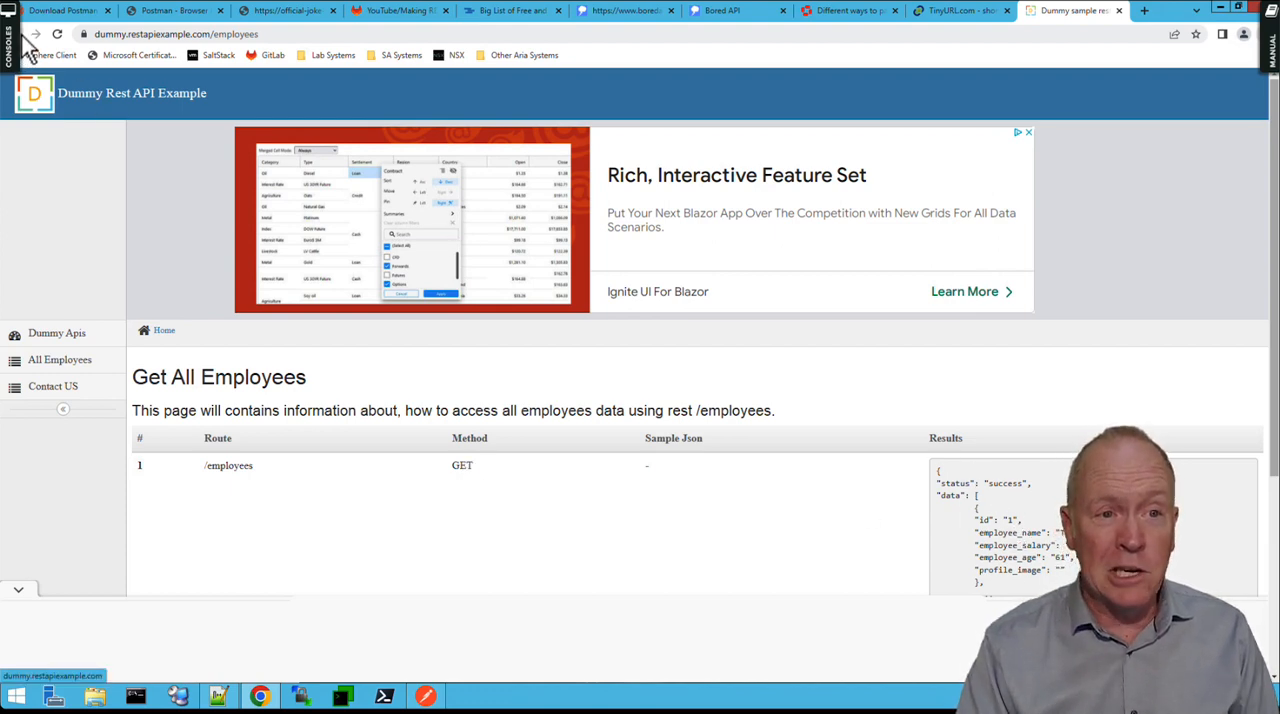
click(33, 75)
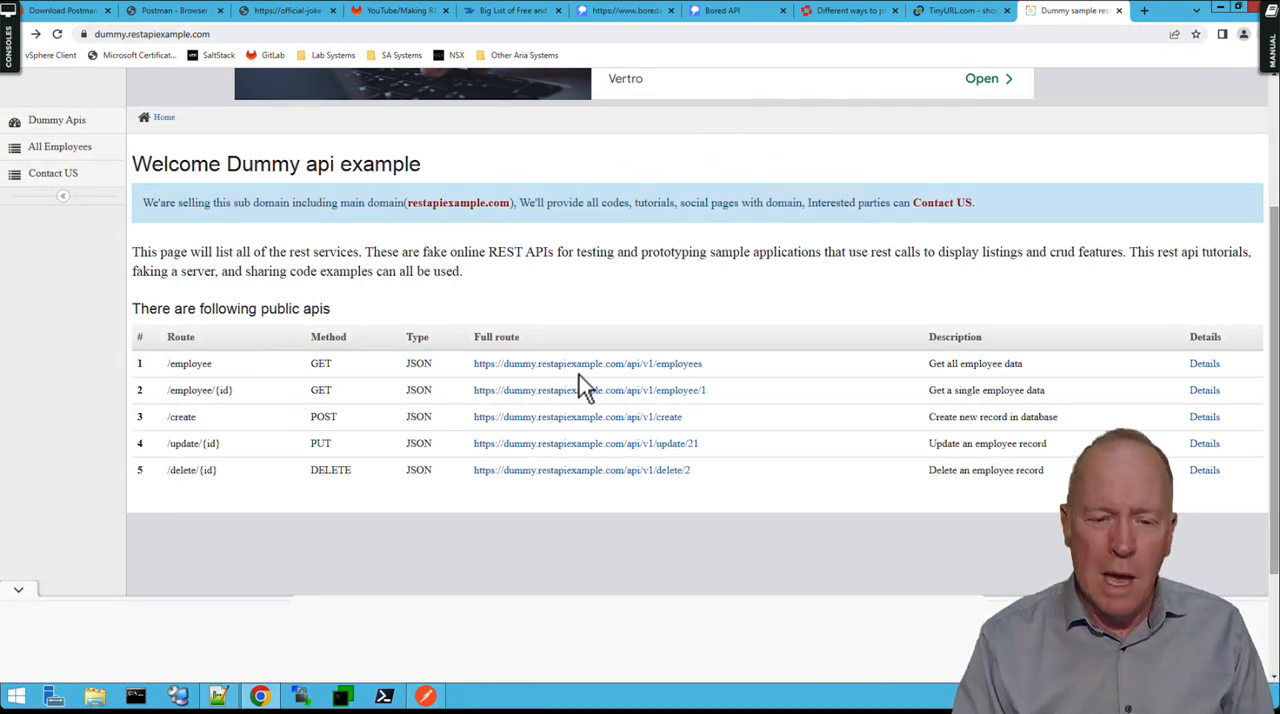
Switch to Postman and duplicate the Get all employees request in the restapiexample.com collection.
click(427, 696)
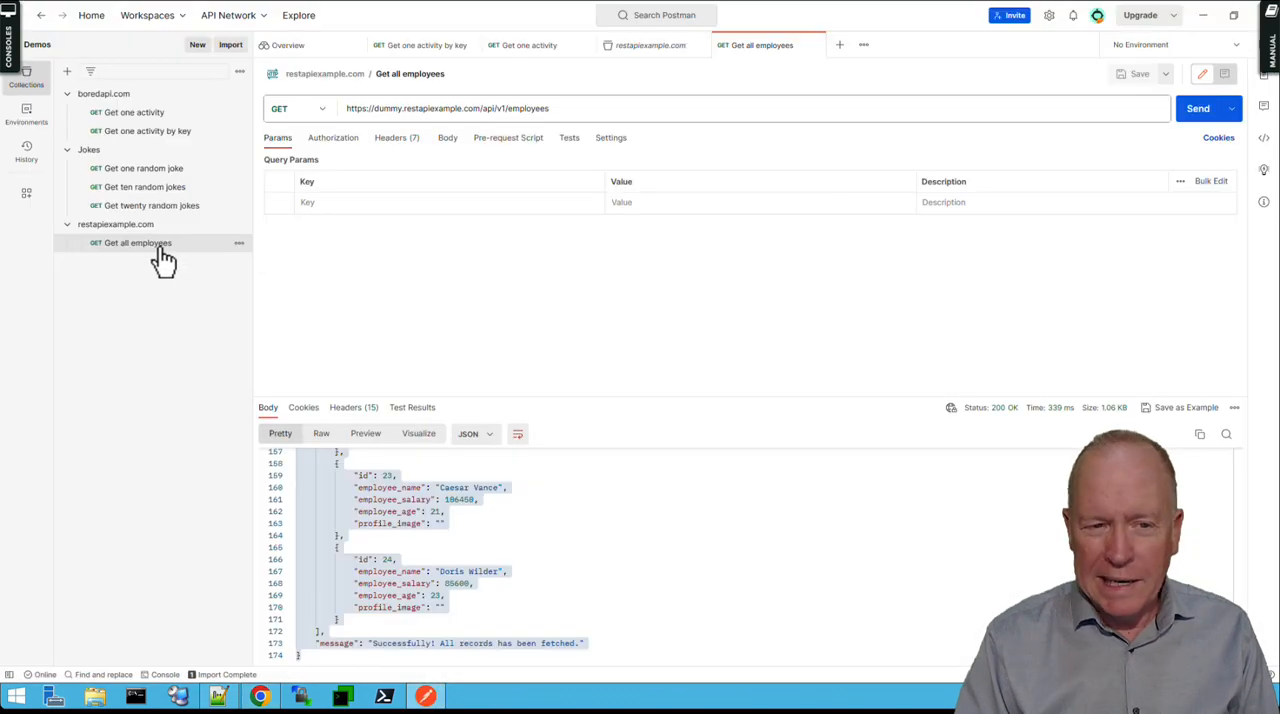
right_click(163, 258)
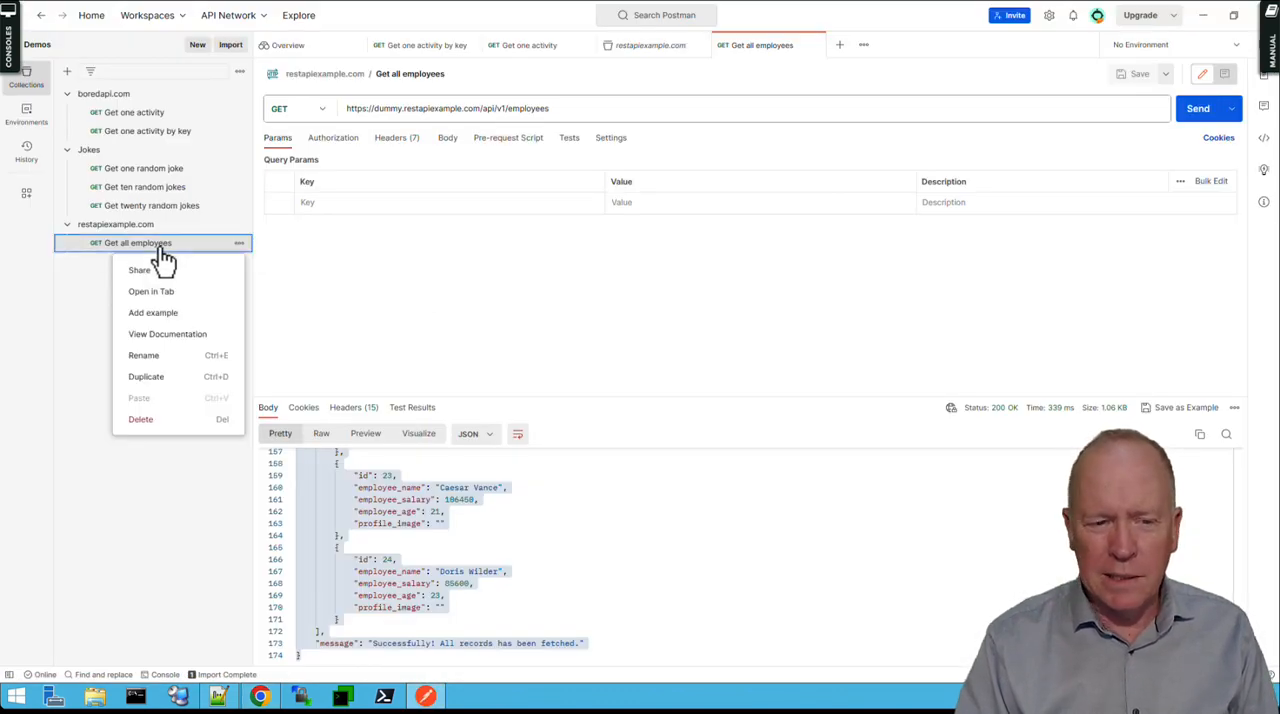
click(179, 379)
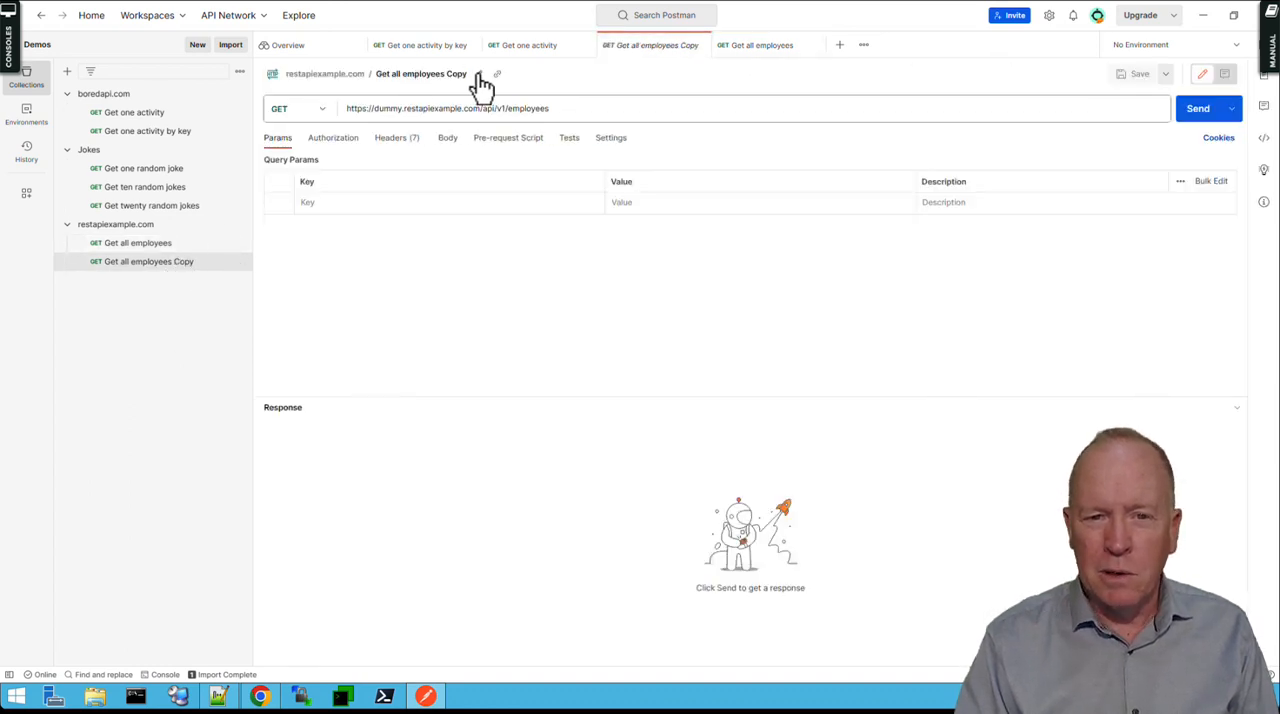
Rename the duplicated request as Get one employee.
click(479, 76)
click(372, 76)
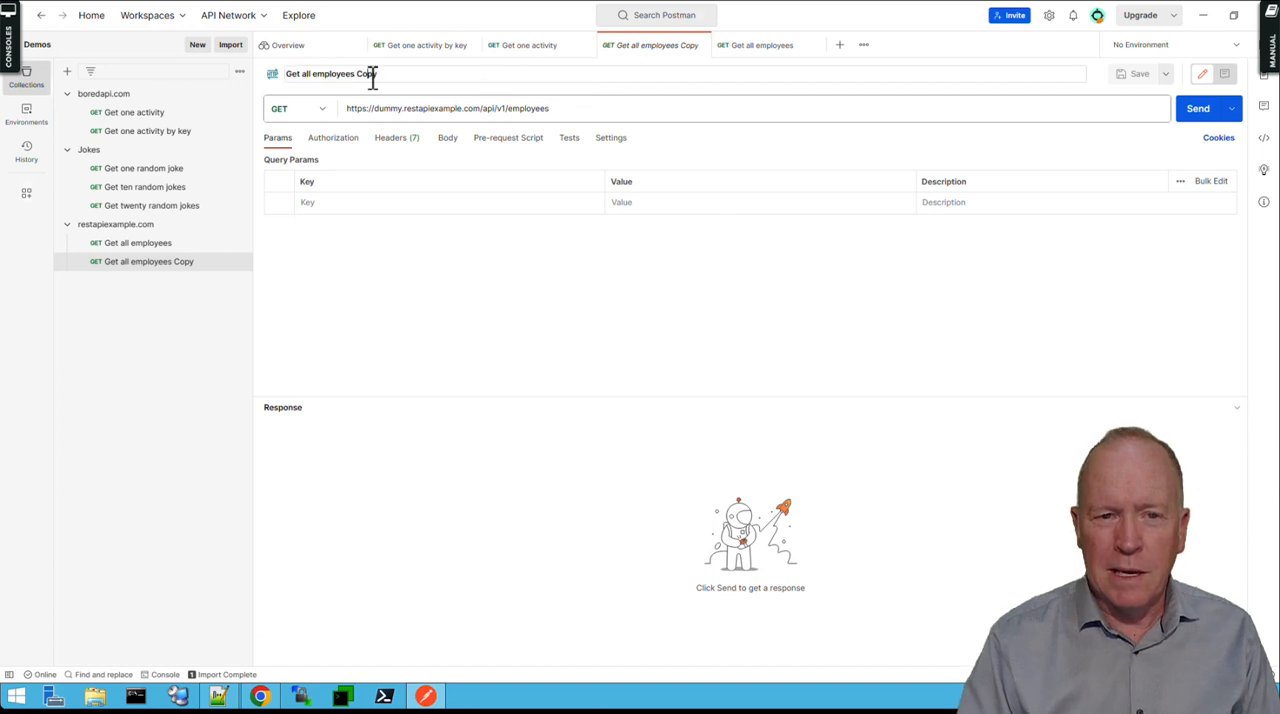
double_click(372, 76)
key(BackSpace)
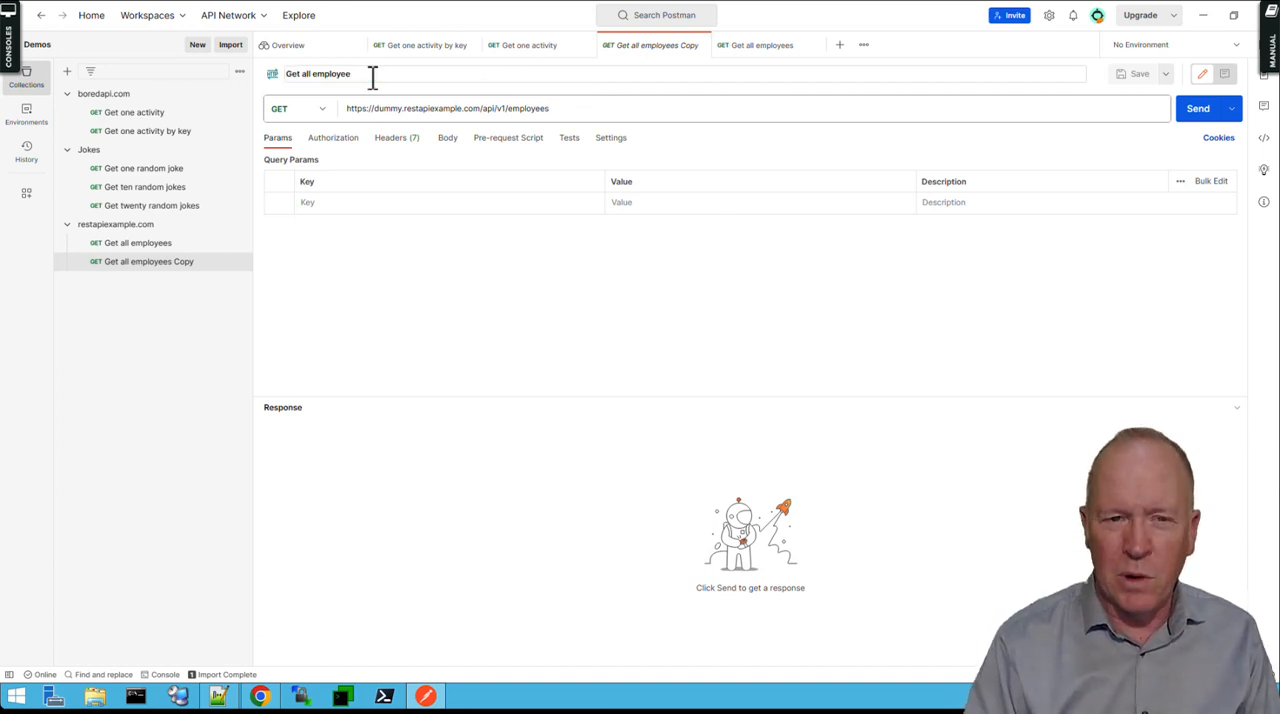
double_click(307, 74)
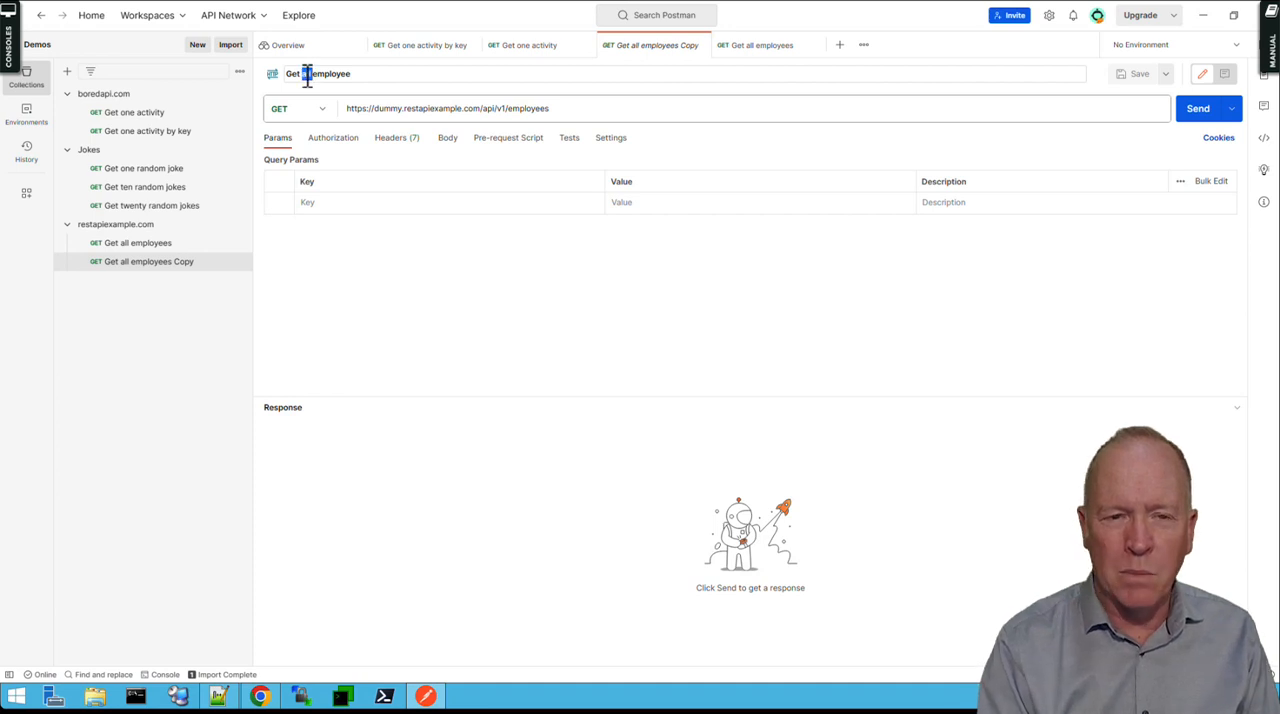
text(one)
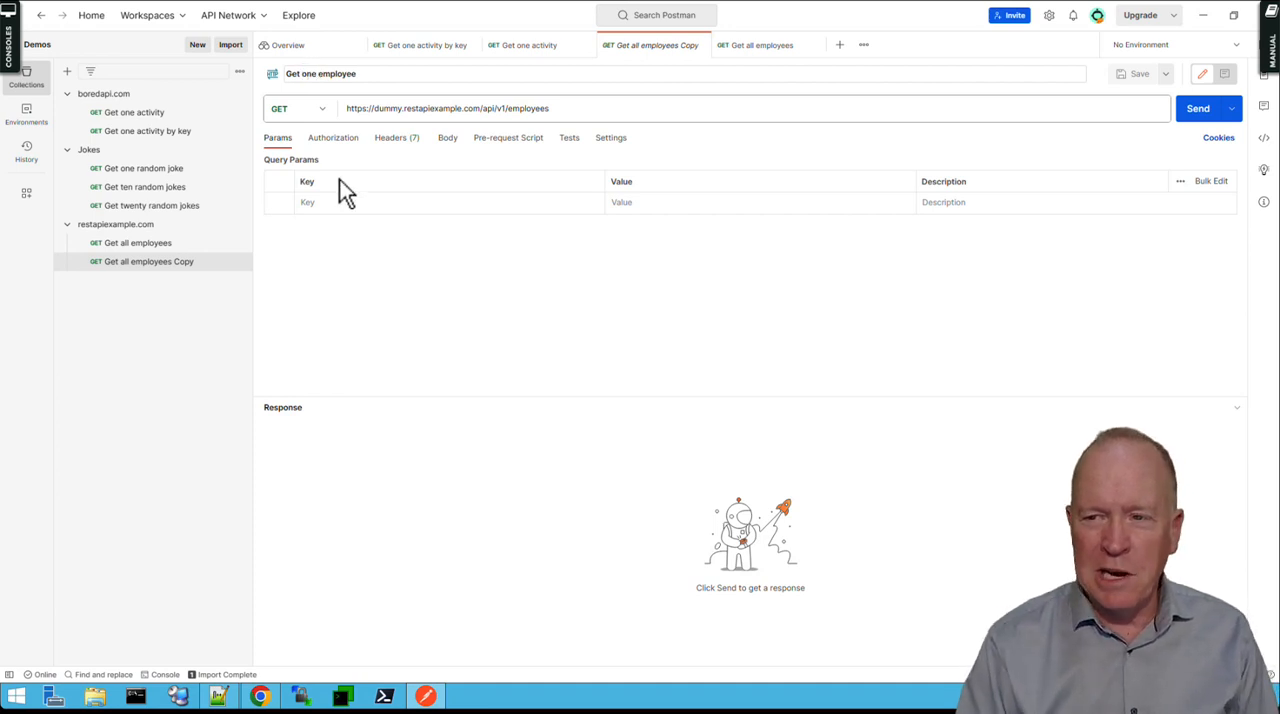
click(315, 317)
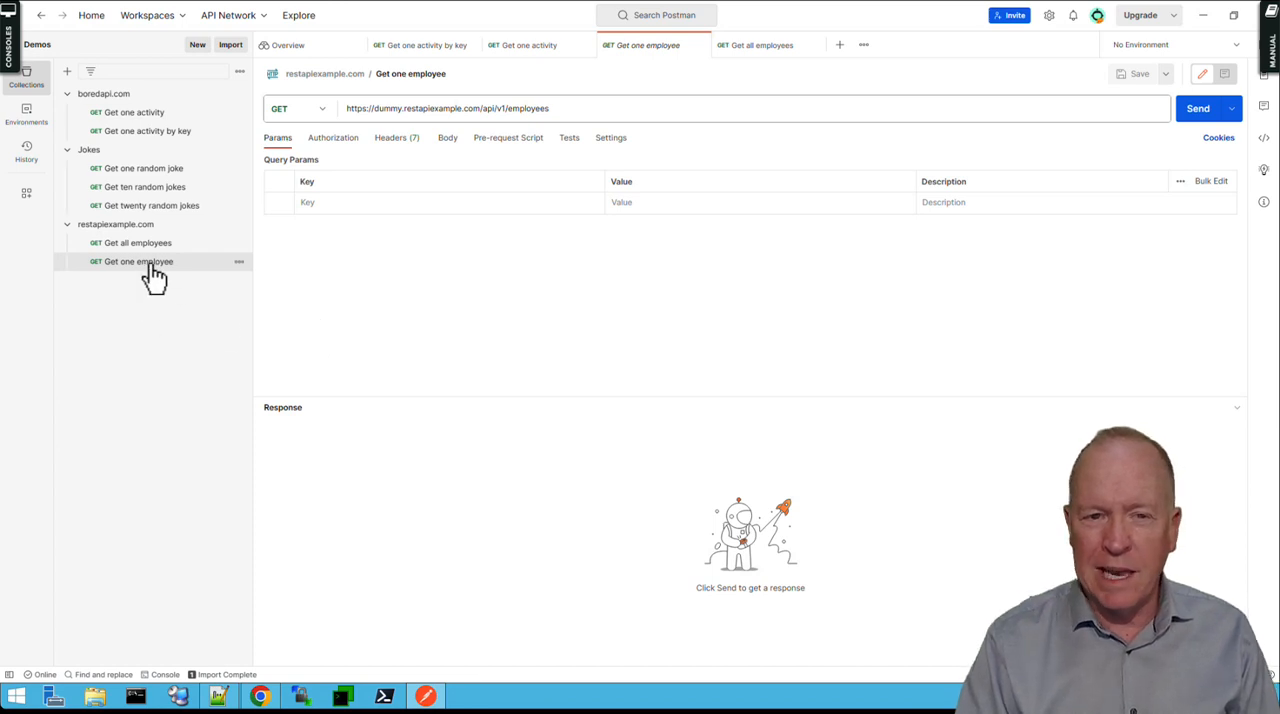
click(563, 110)
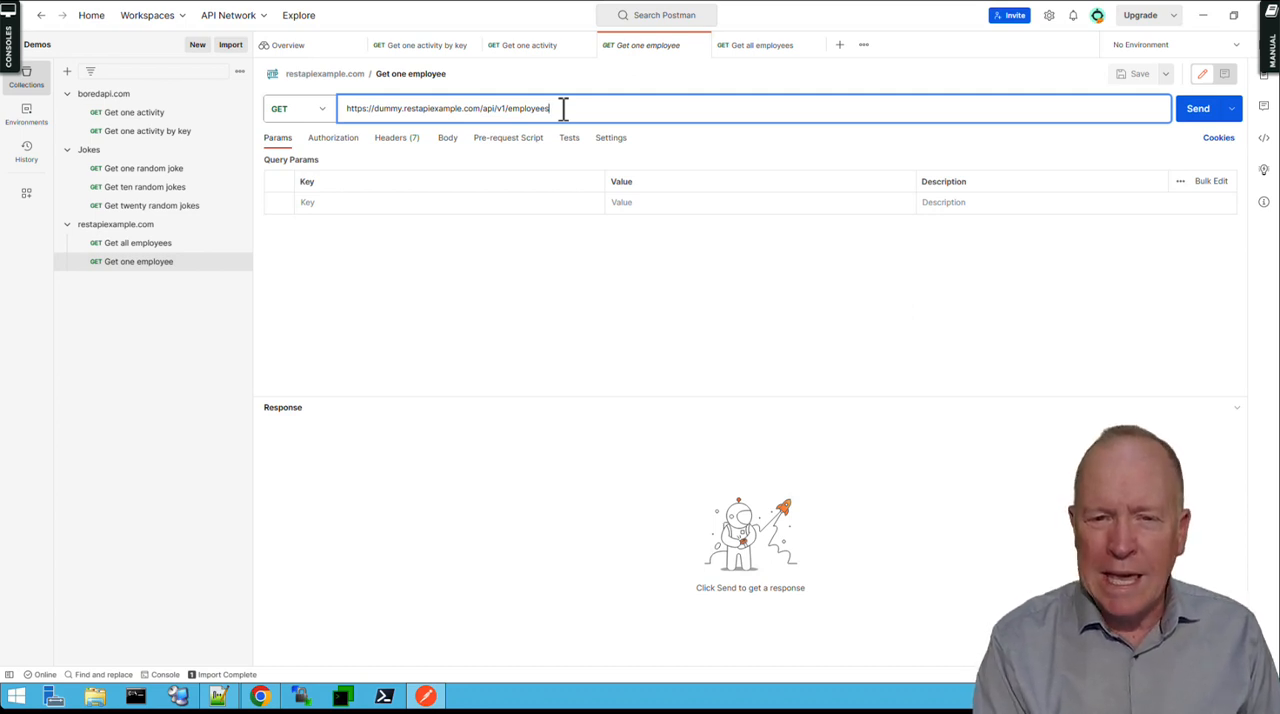
key(BackSpace)
text(/)
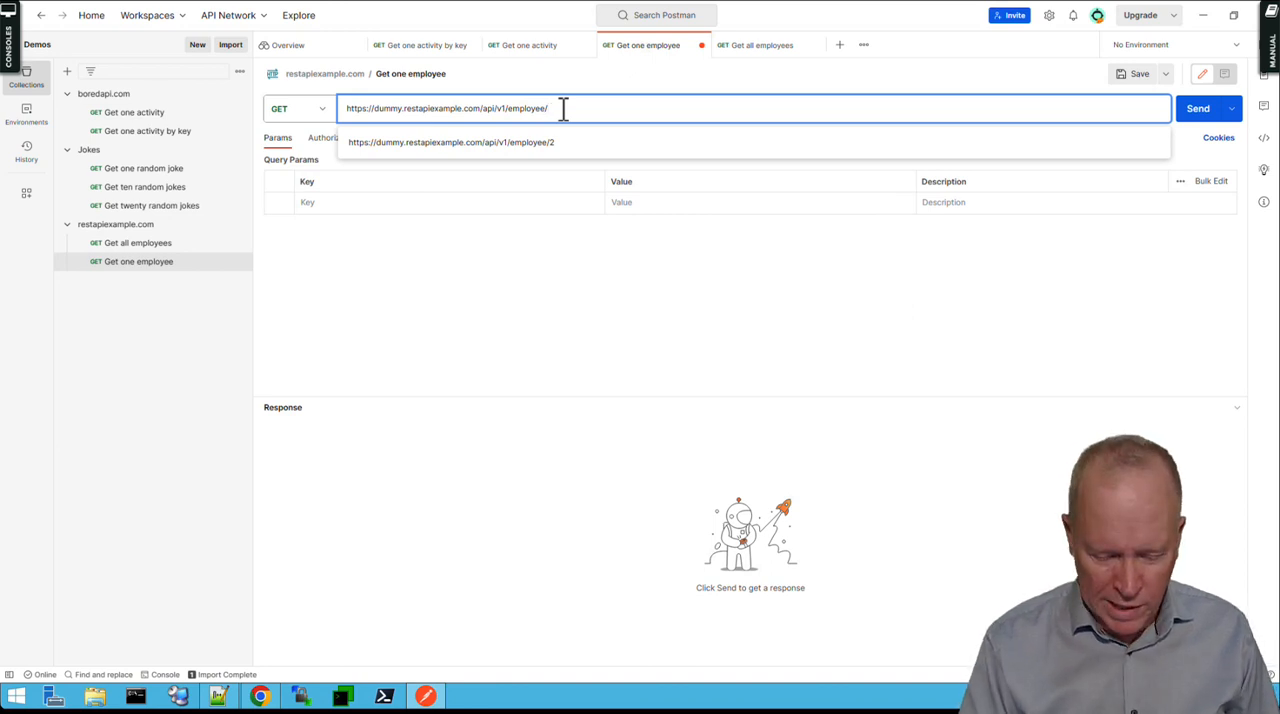
text(9)
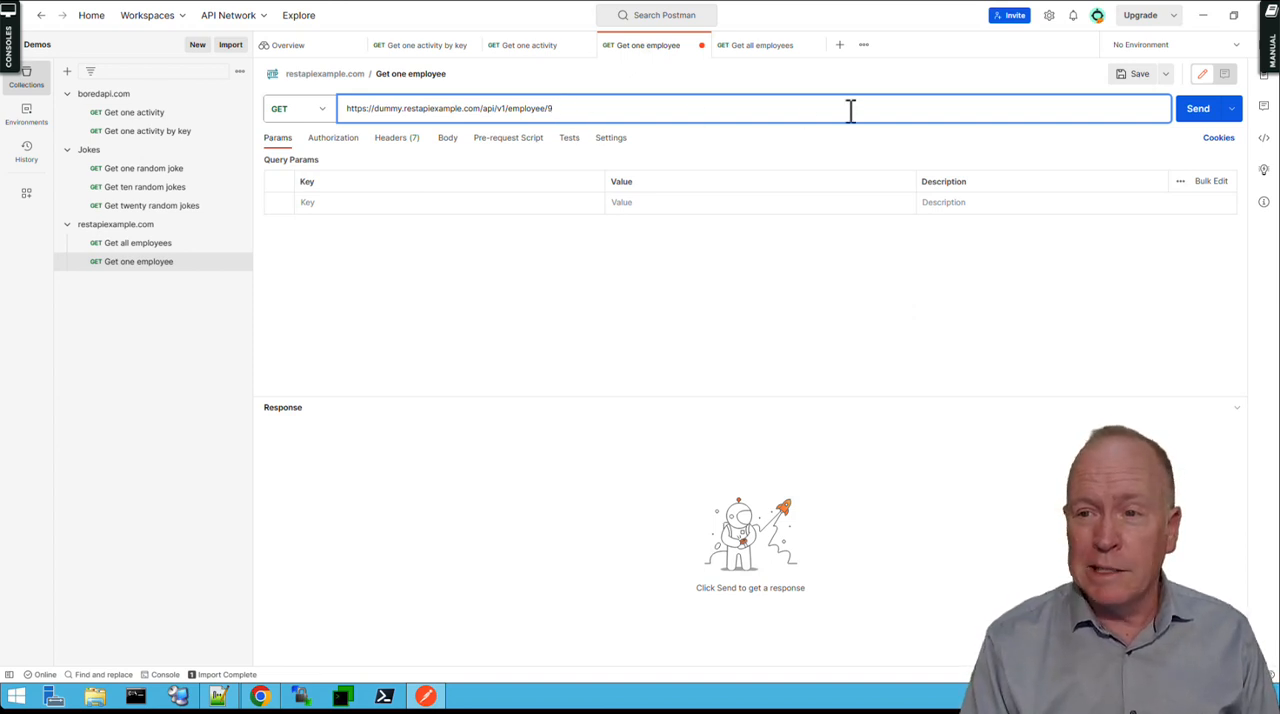
click(1130, 80)
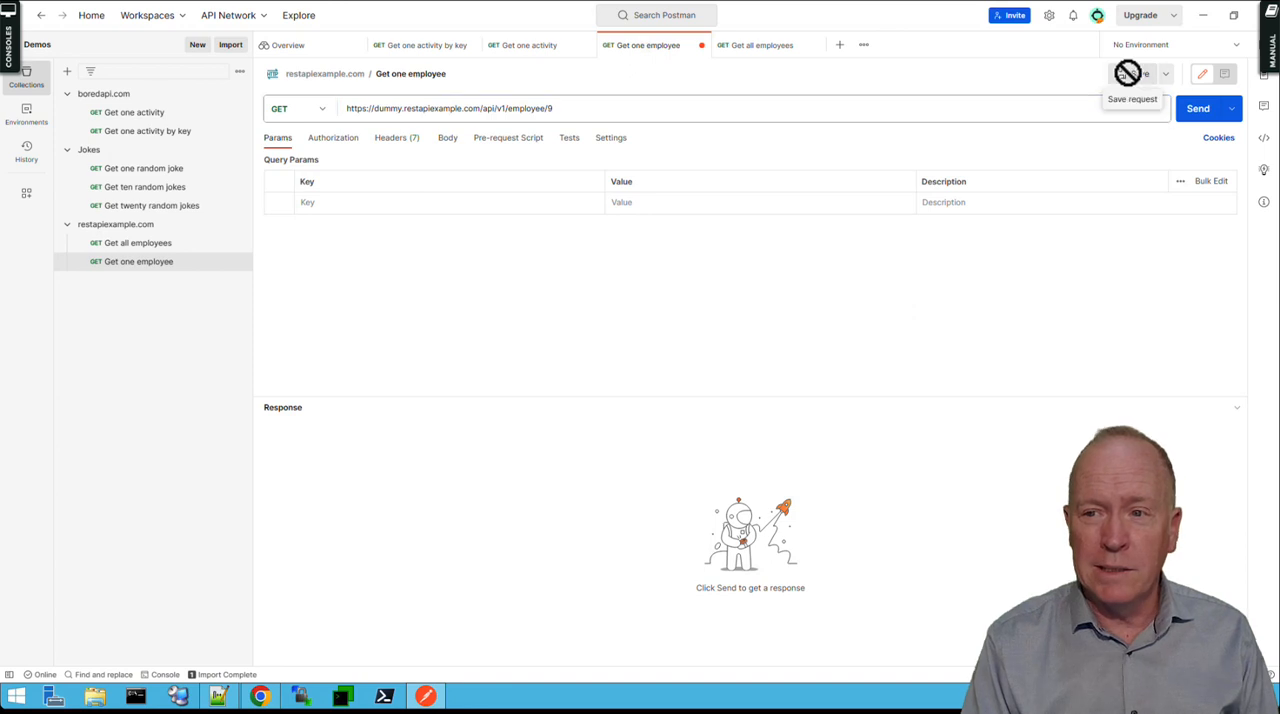
click(1203, 122)
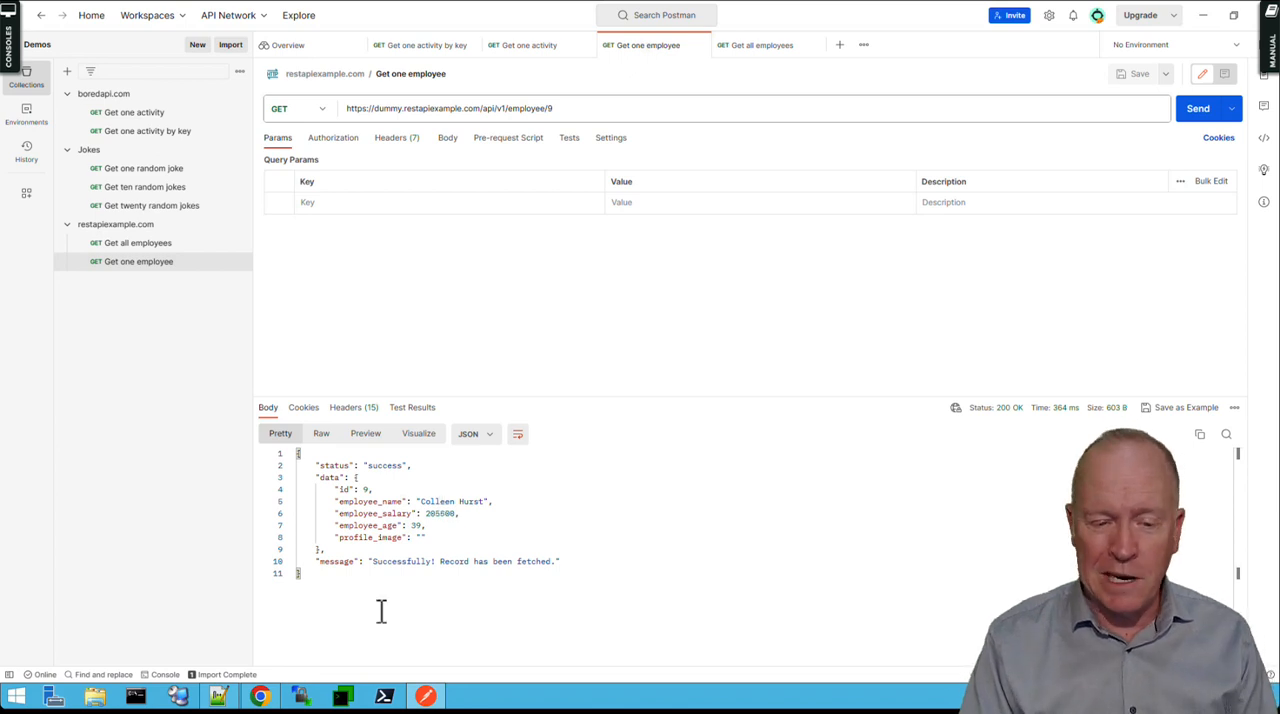
Switch to Notepad++, shorten the JSON tree query to @.data[9], submit it and expand the resulting record.
click(217, 697)
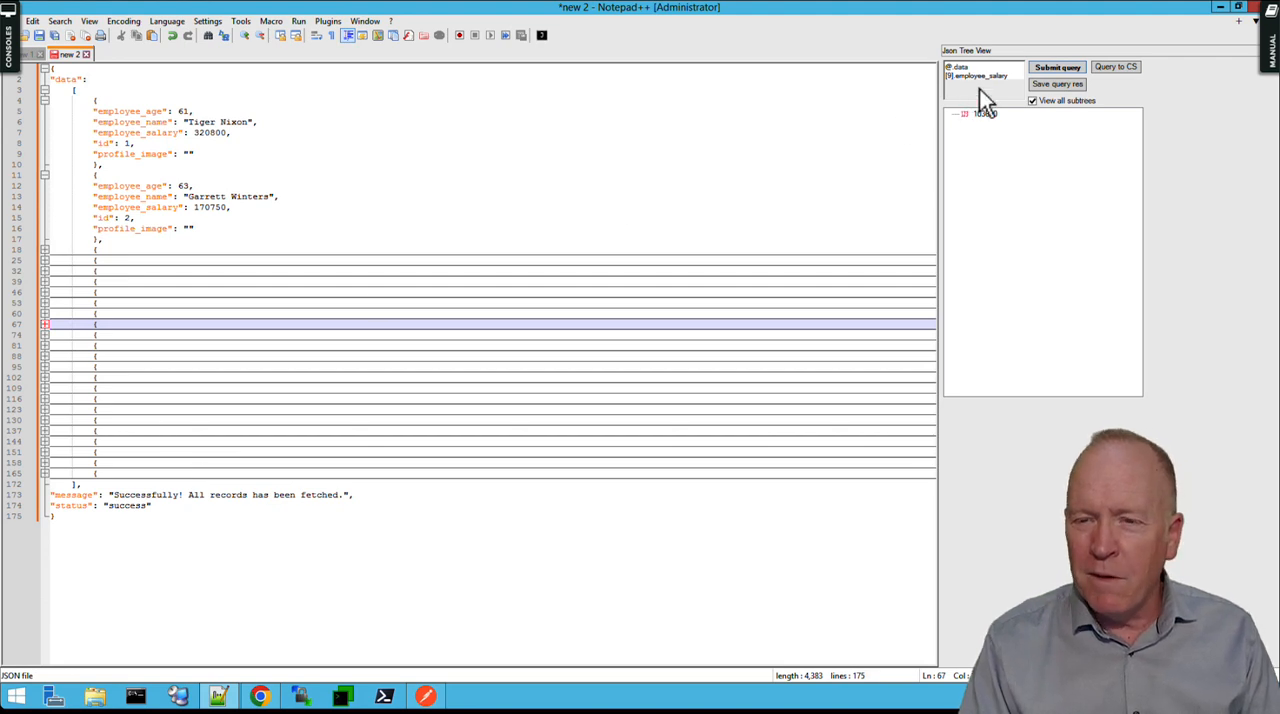
drag(1011, 80, 956, 86)
key(BackSpace)
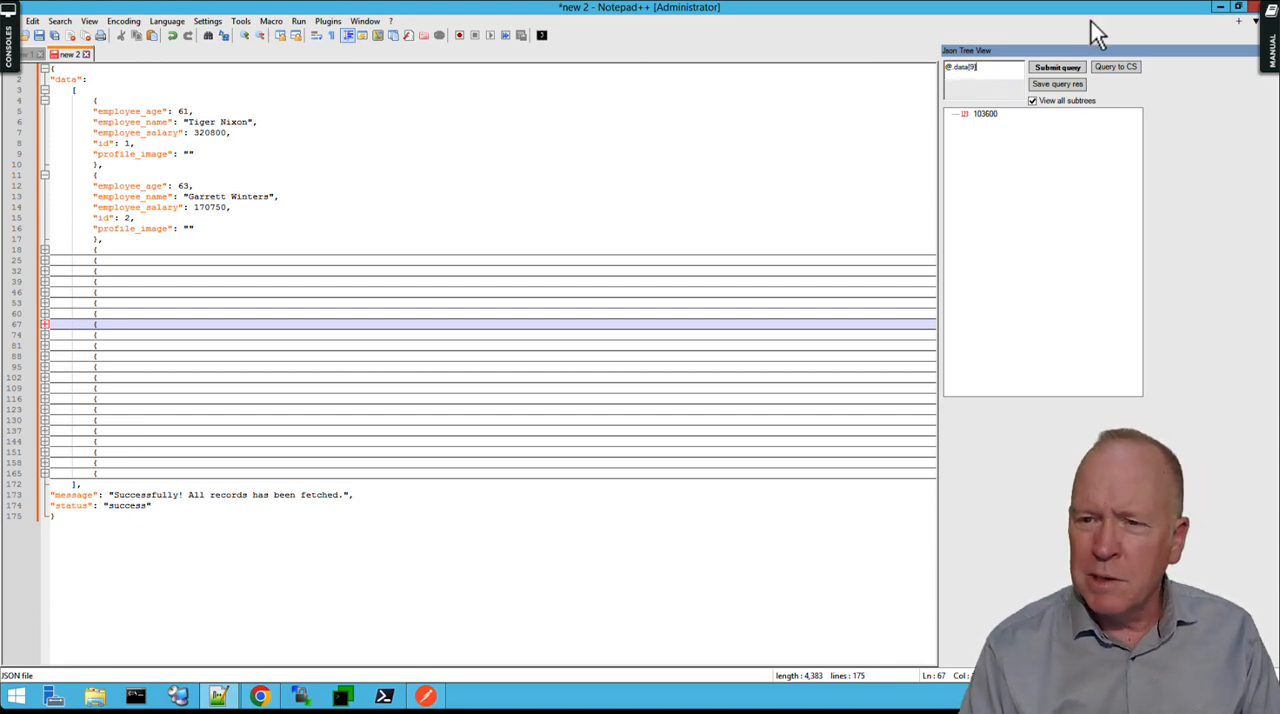
click(1061, 66)
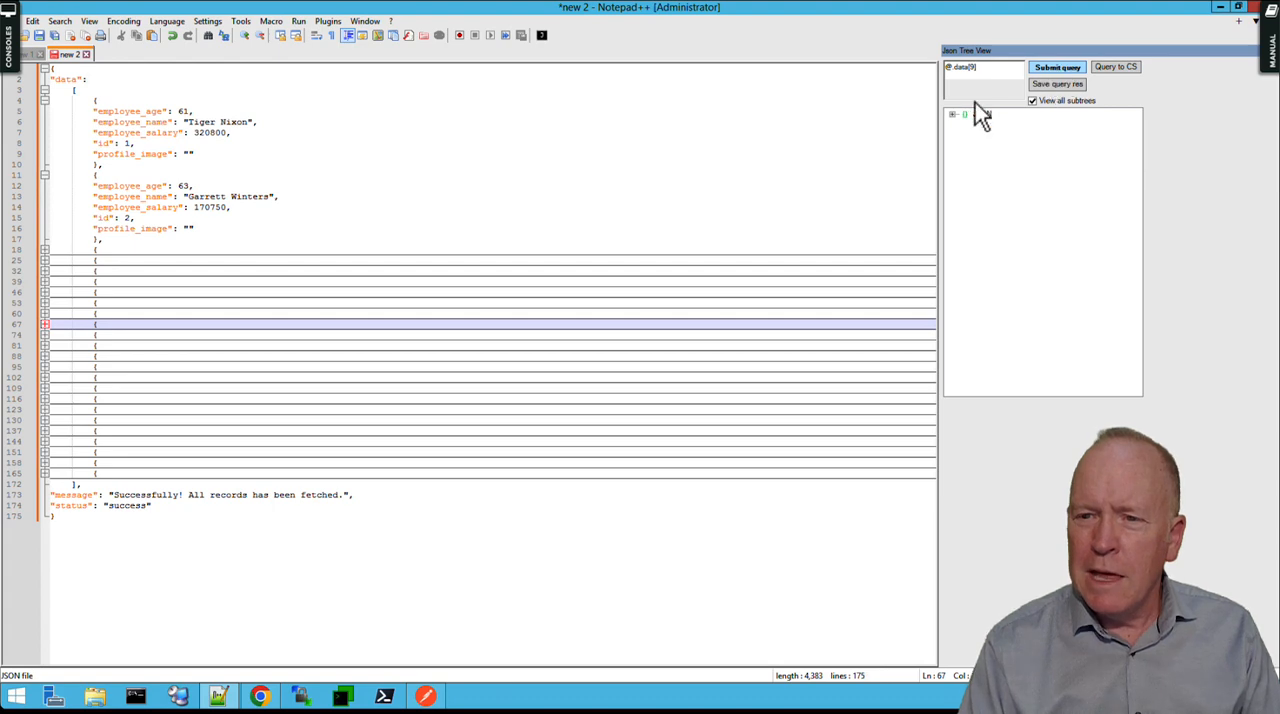
click(953, 115)
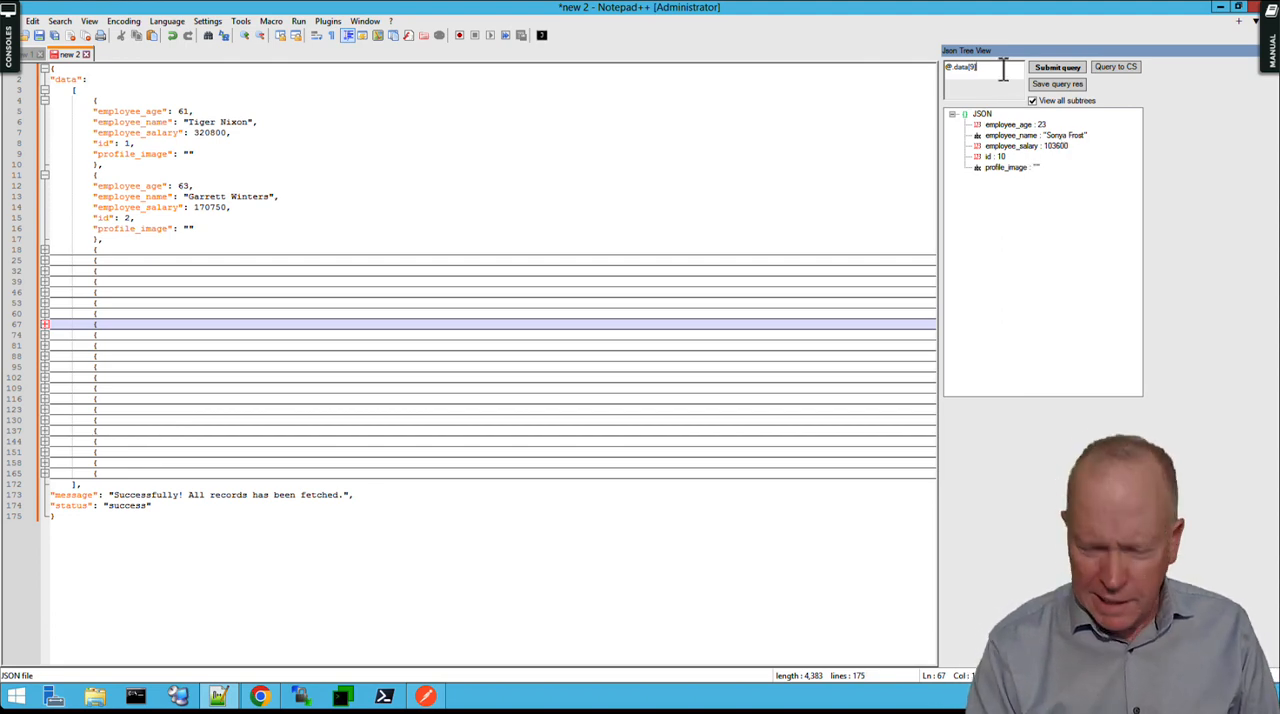
Submit the JSON tree query @.data and expand entries 9 and 8 to compare their employee ids.
key(BackSpace)
key(BackSpace)
key(BackSpace)
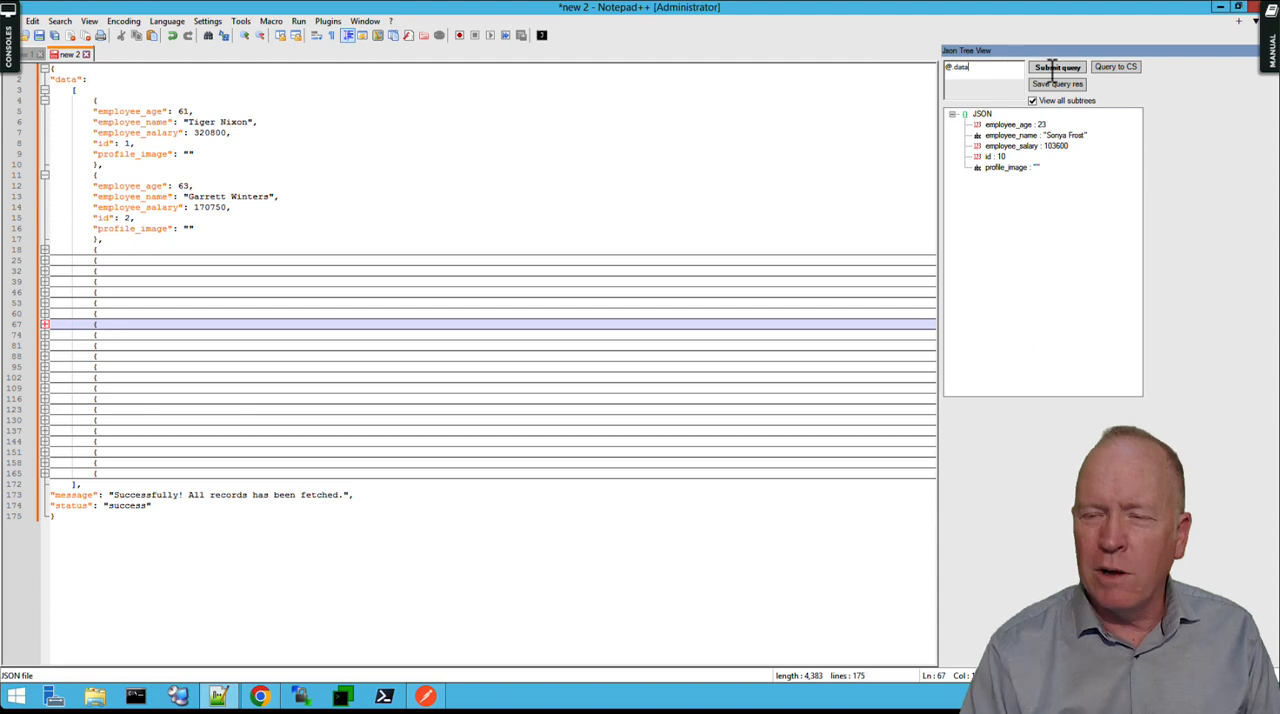
click(1076, 69)
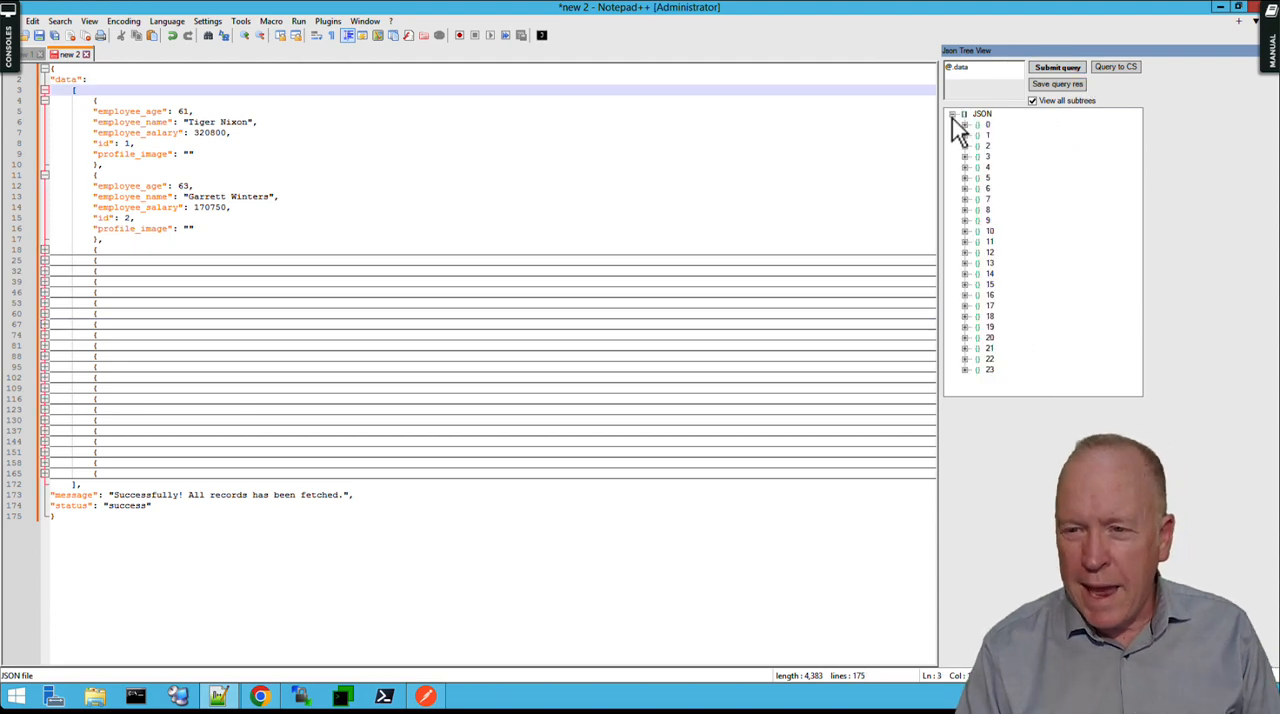
click(965, 221)
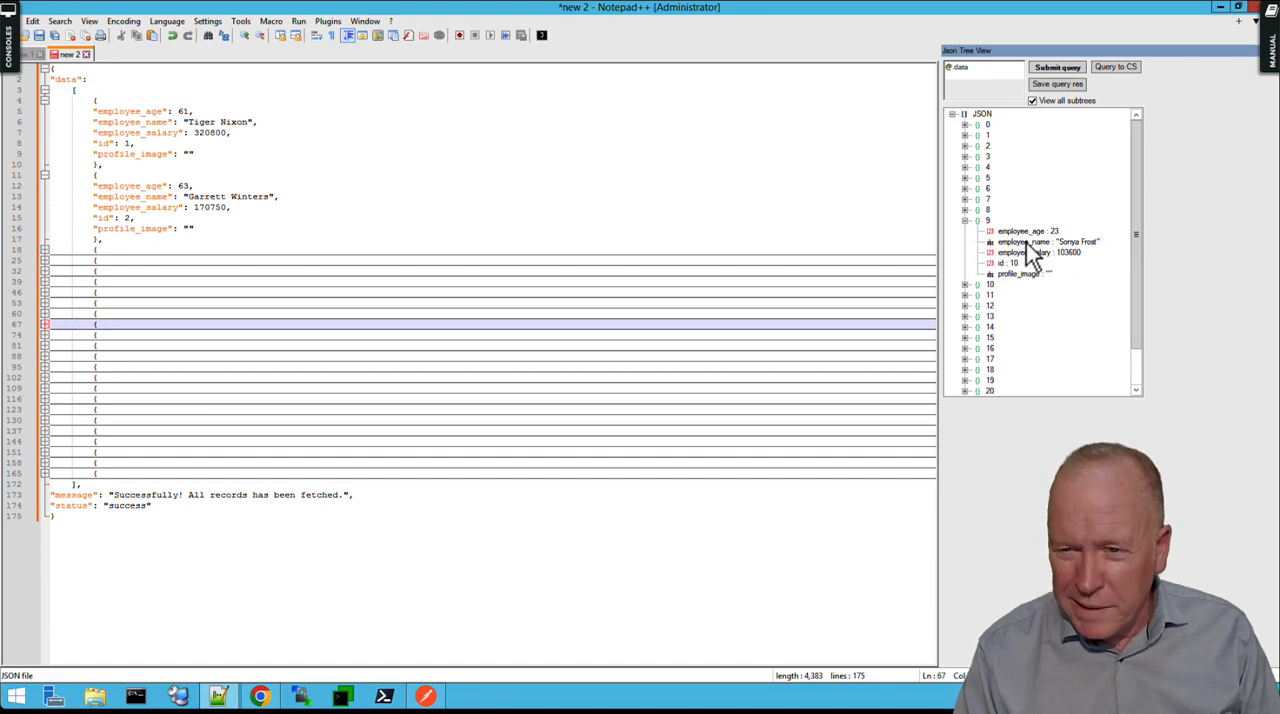
click(965, 210)
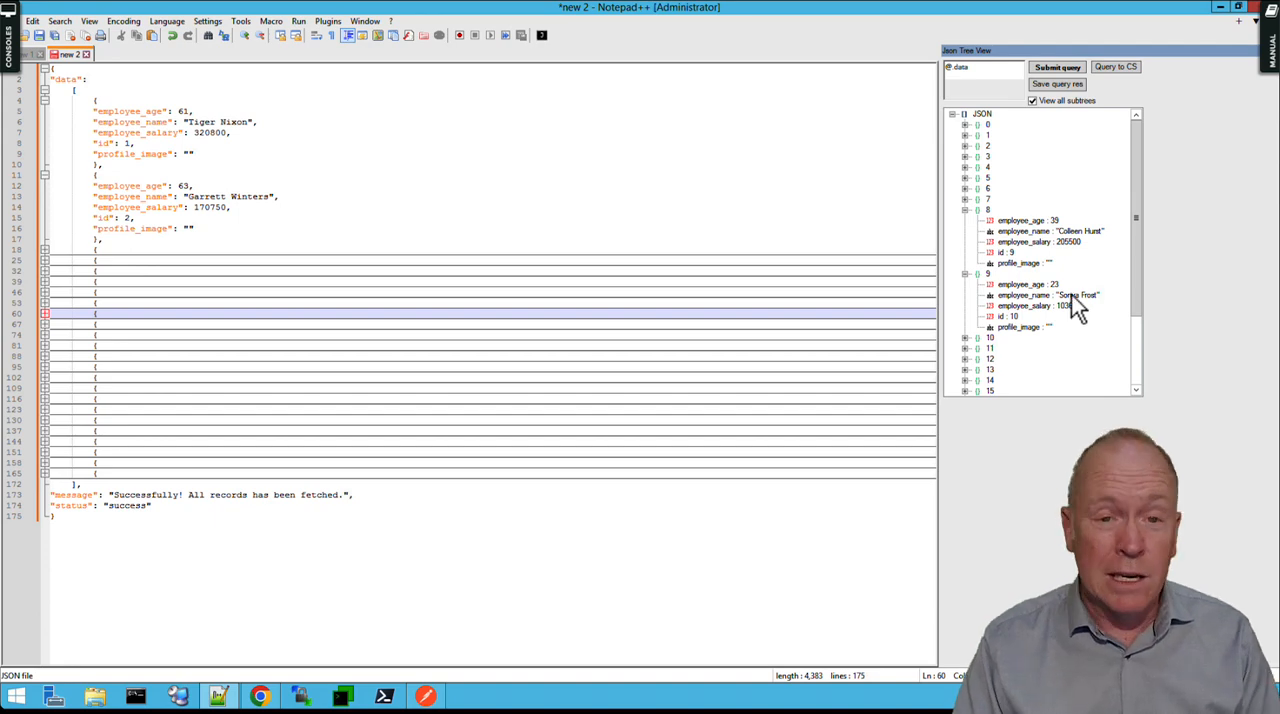
Switch to Postman, set the employee id in the request URL to 10, and save and send the request.
click(424, 700)
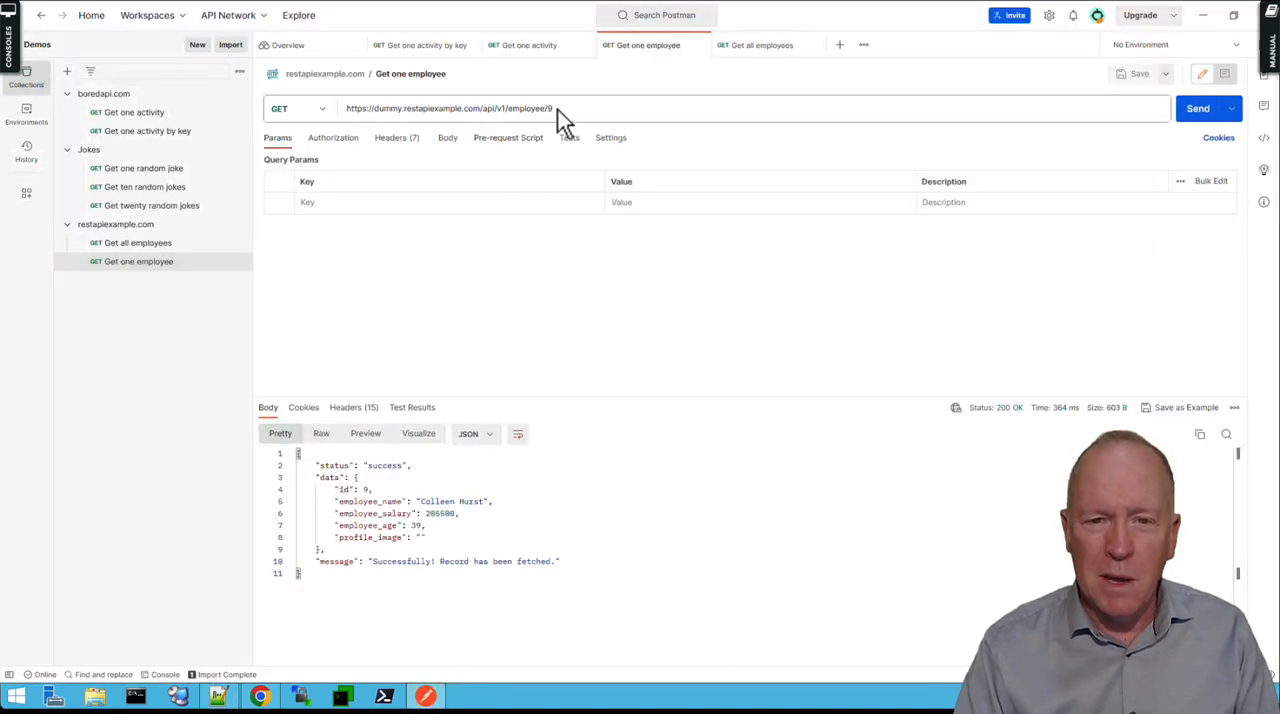
click(563, 110)
key(BackSpace)
text(10)
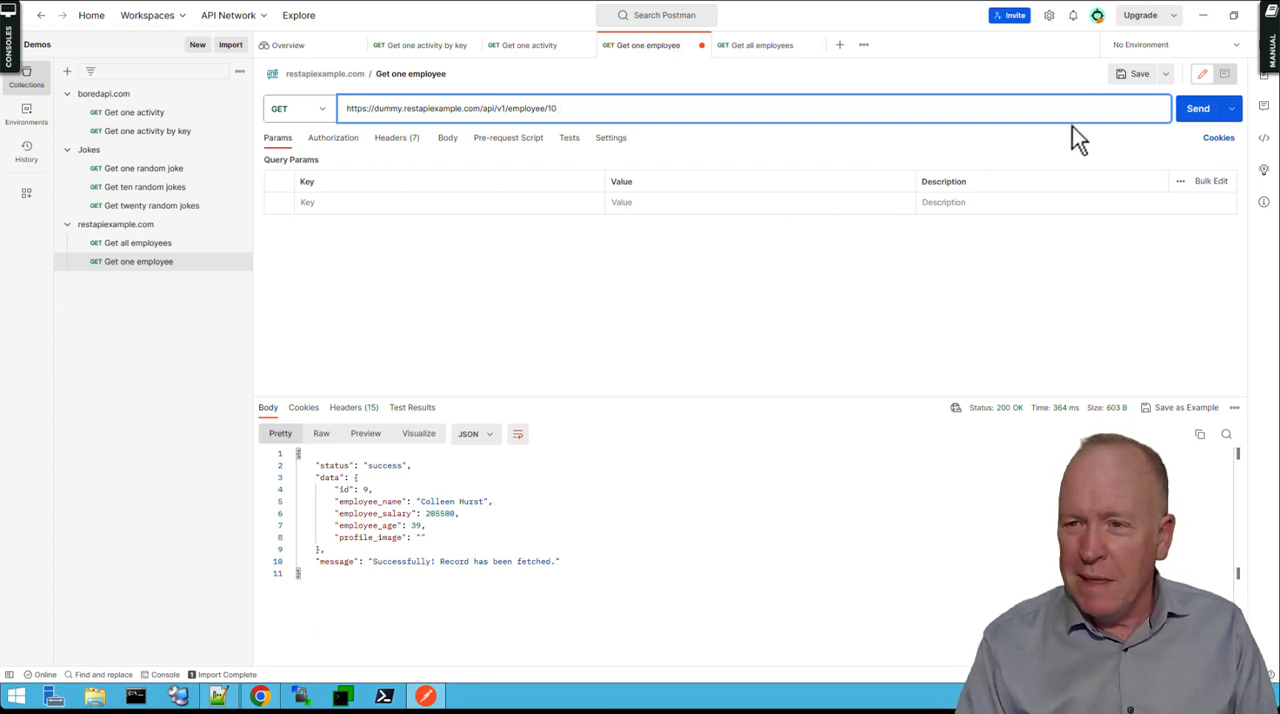
click(1141, 79)
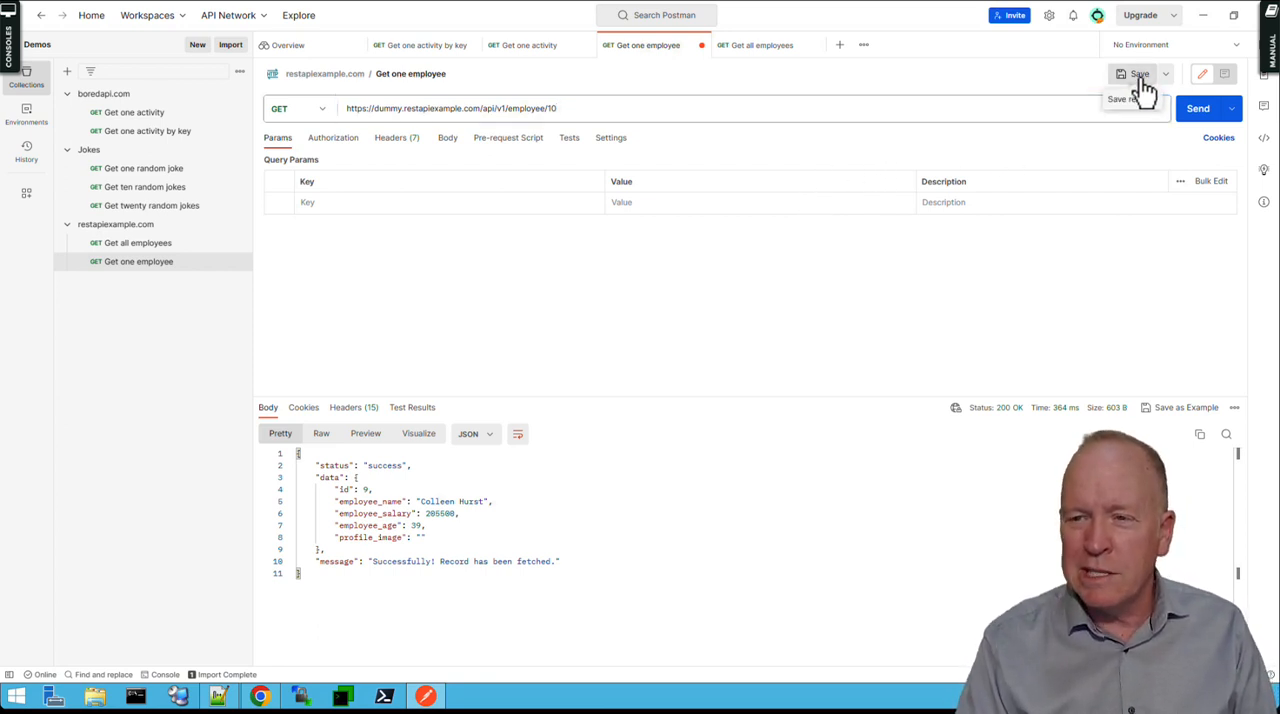
click(1204, 116)
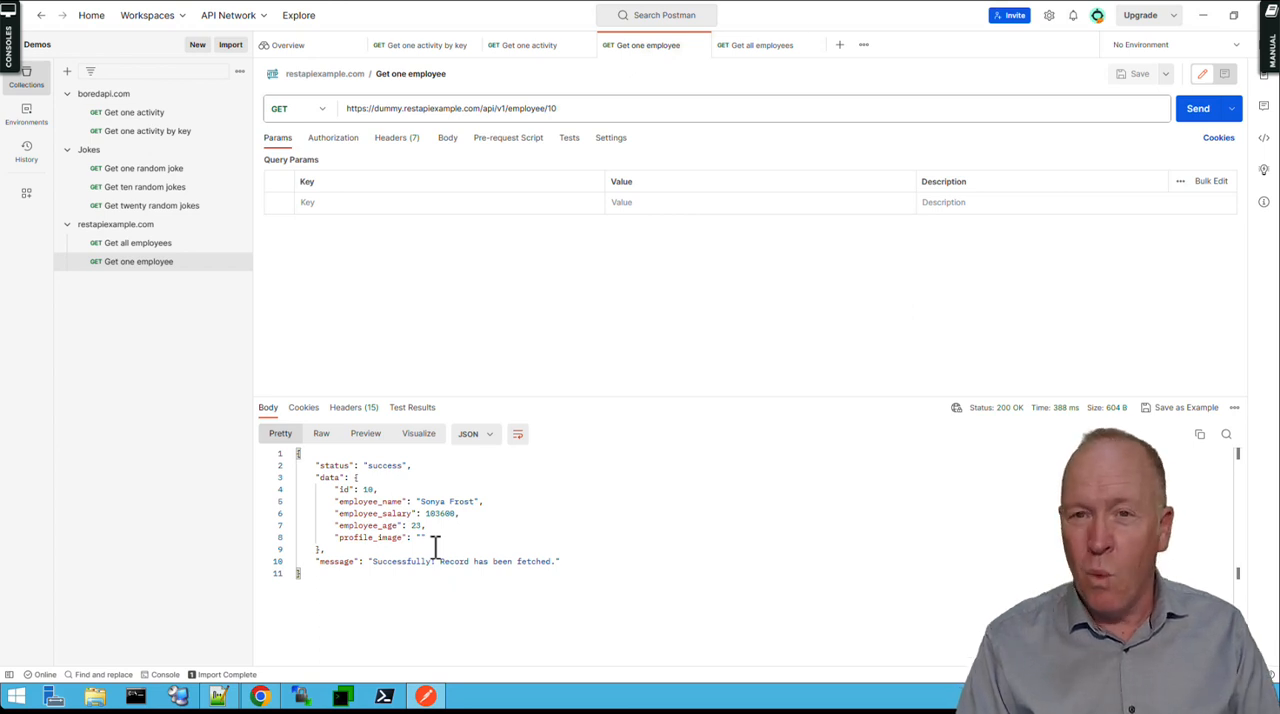
Resend the Get one employee request and examine the response body in raw, preview and pretty formats.
key(ctrl+Return)
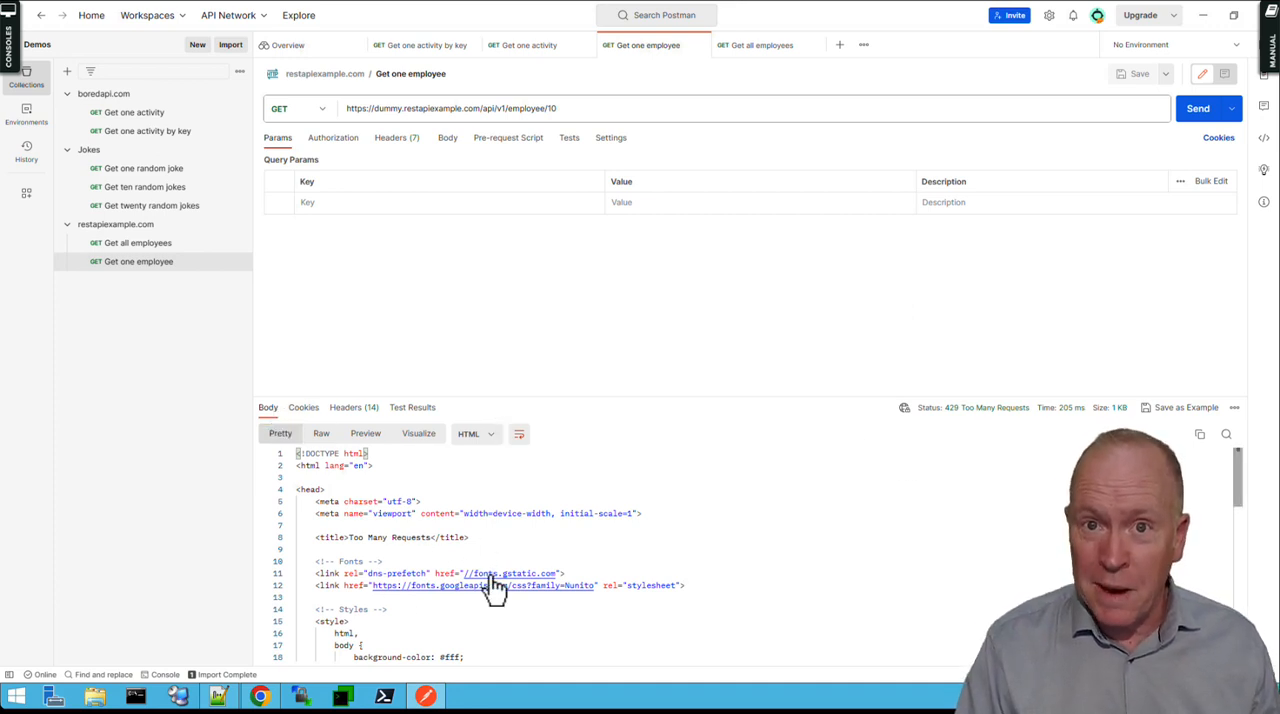
click(322, 436)
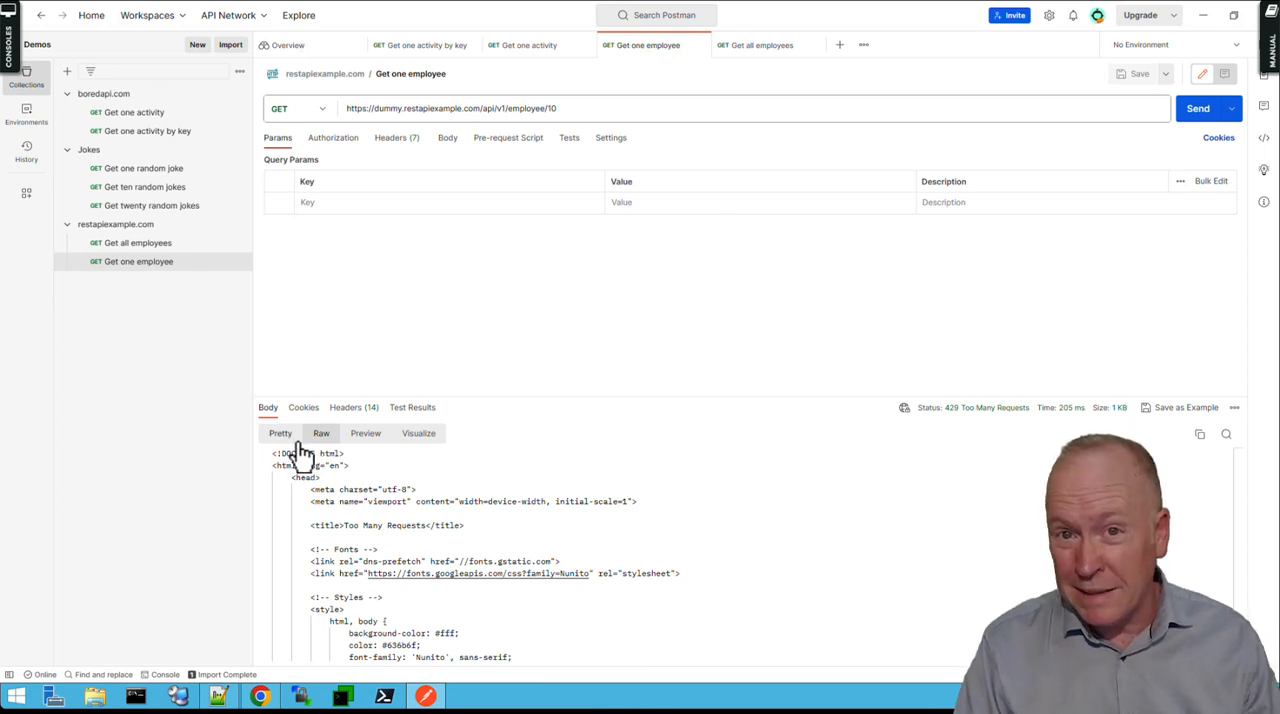
click(368, 442)
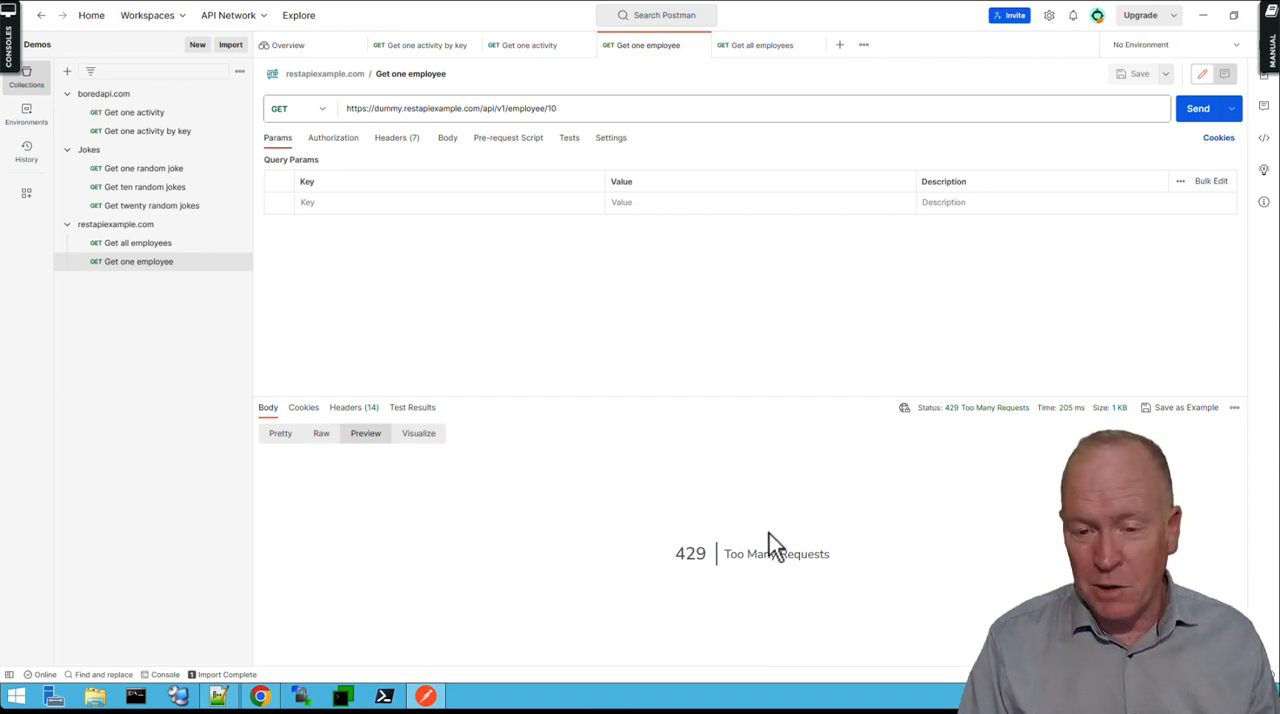
click(280, 433)
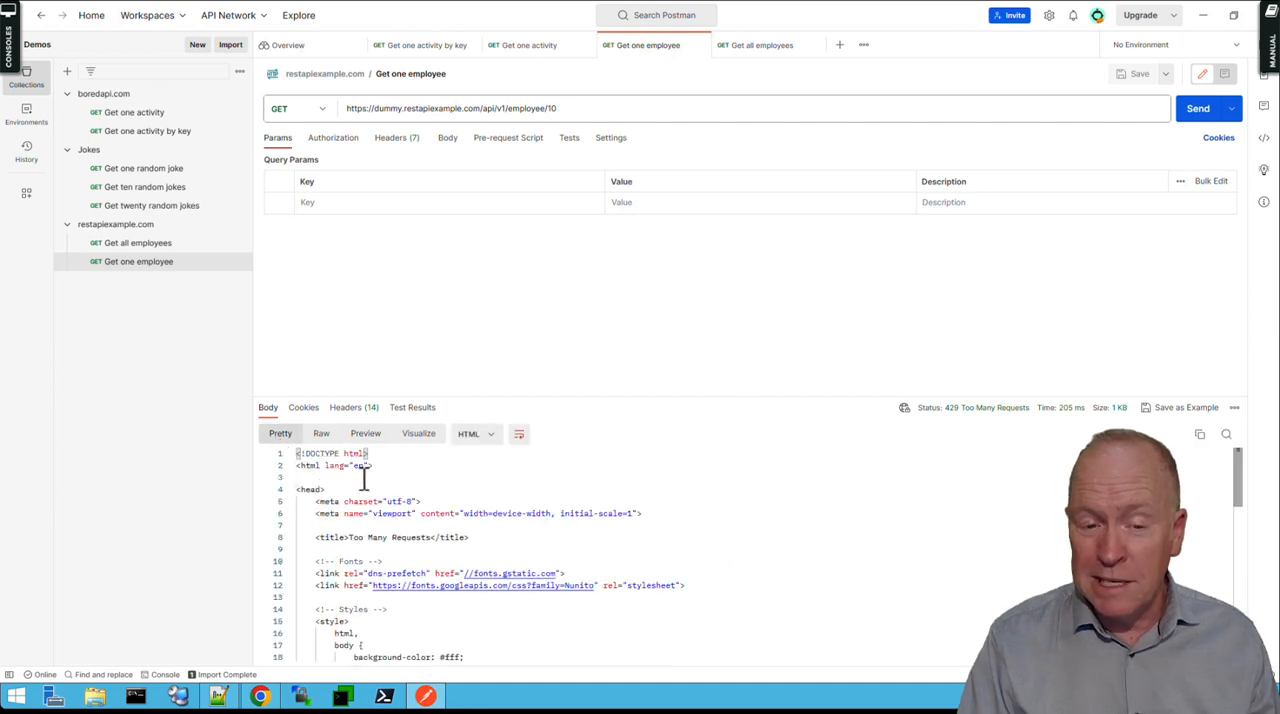
click(321, 436)
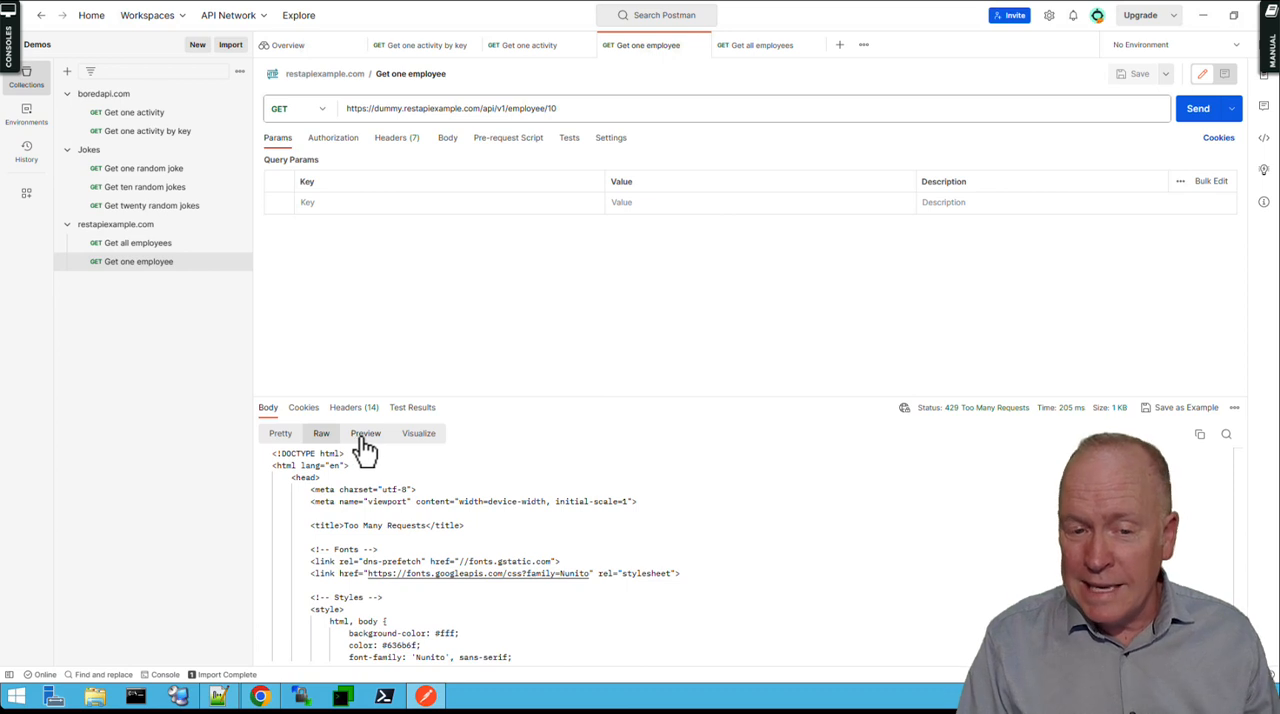
click(363, 440)
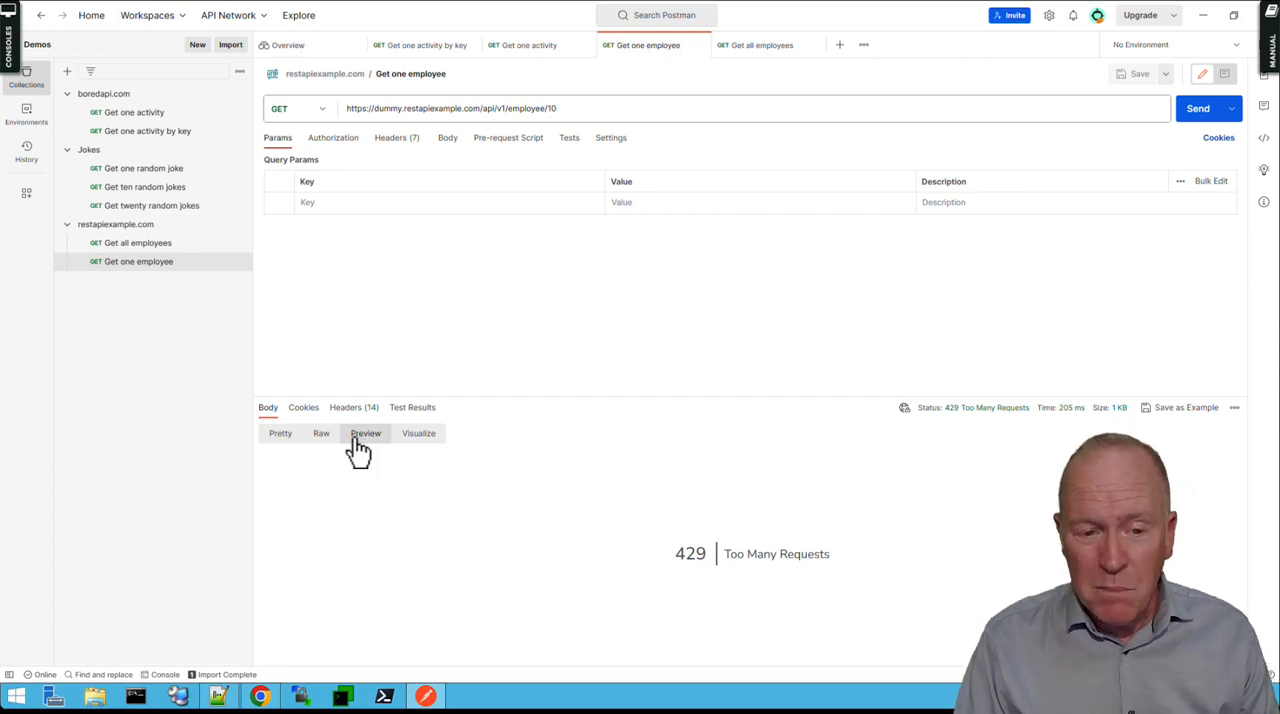
click(284, 447)
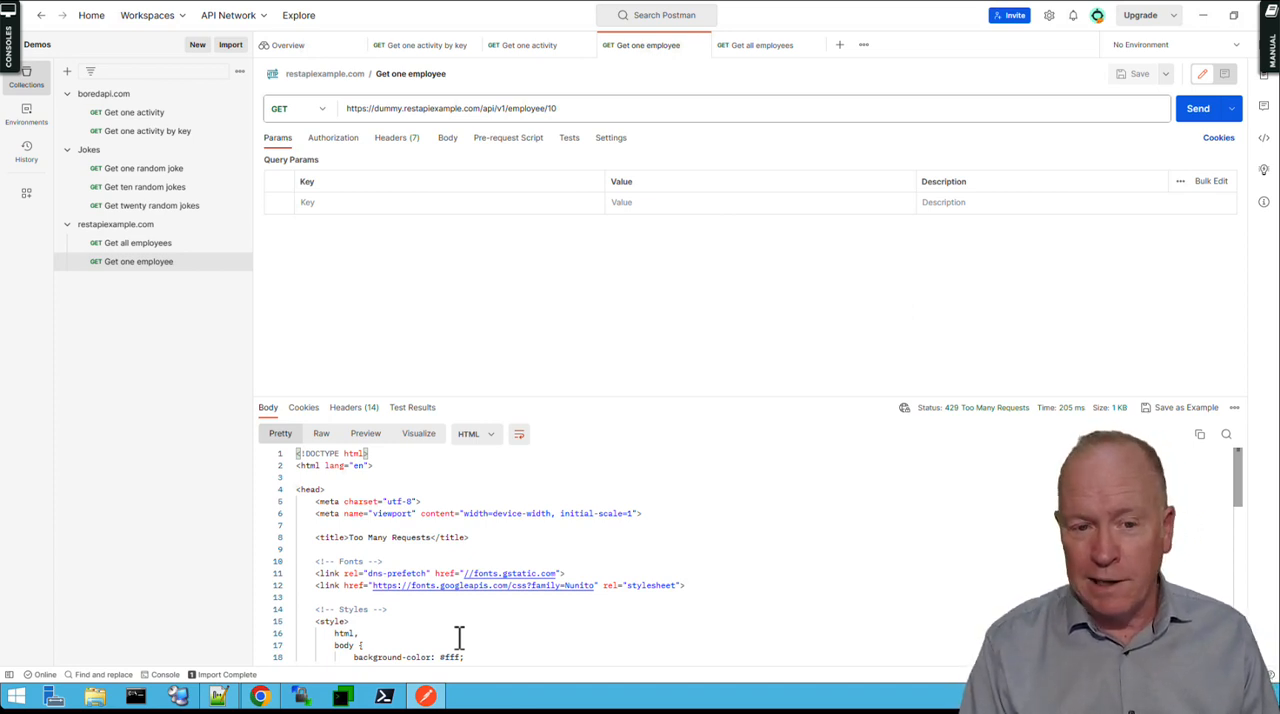
Examine the rate-limit entries in the response headers, and resend the Get one employee request to view its response body.
click(350, 411)
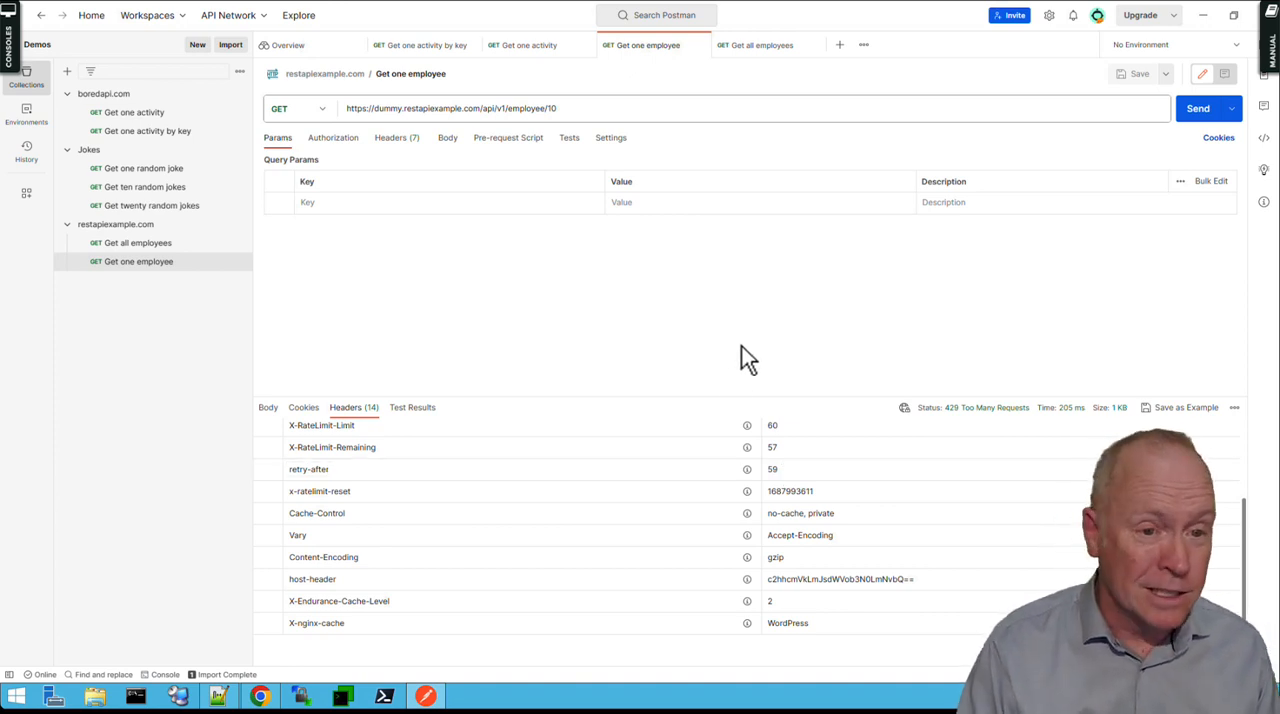
click(168, 266)
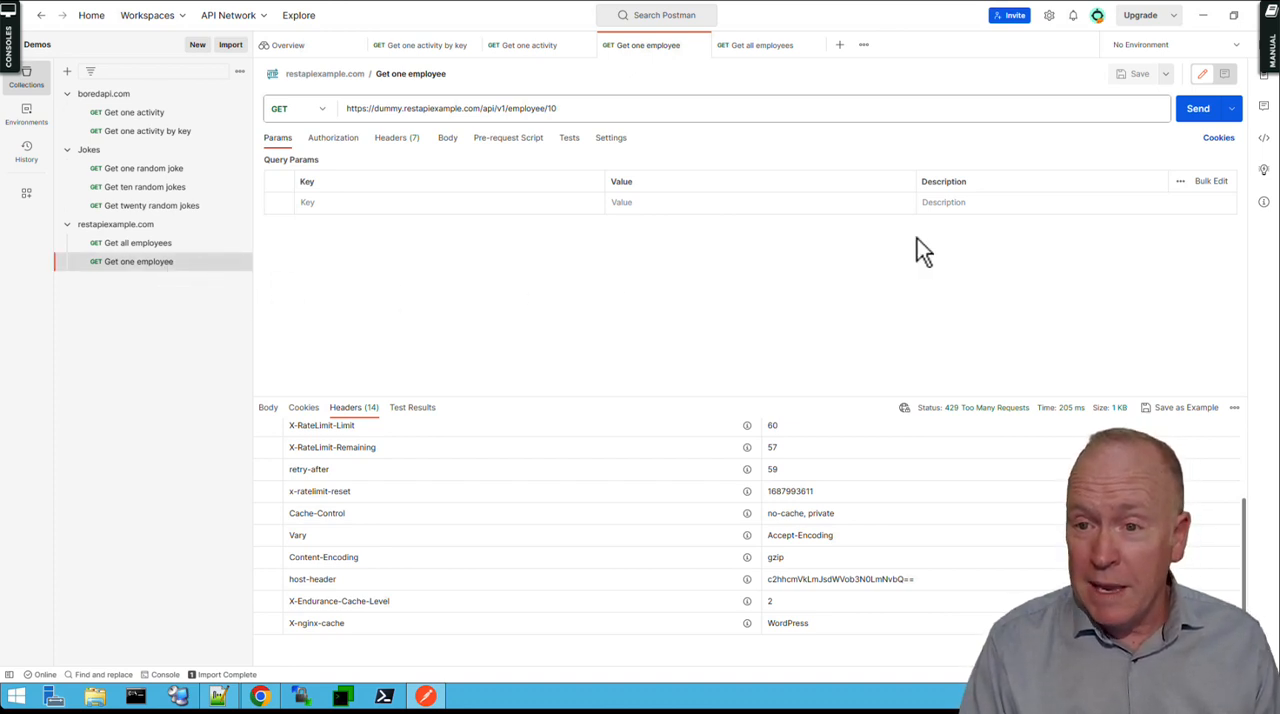
click(1200, 115)
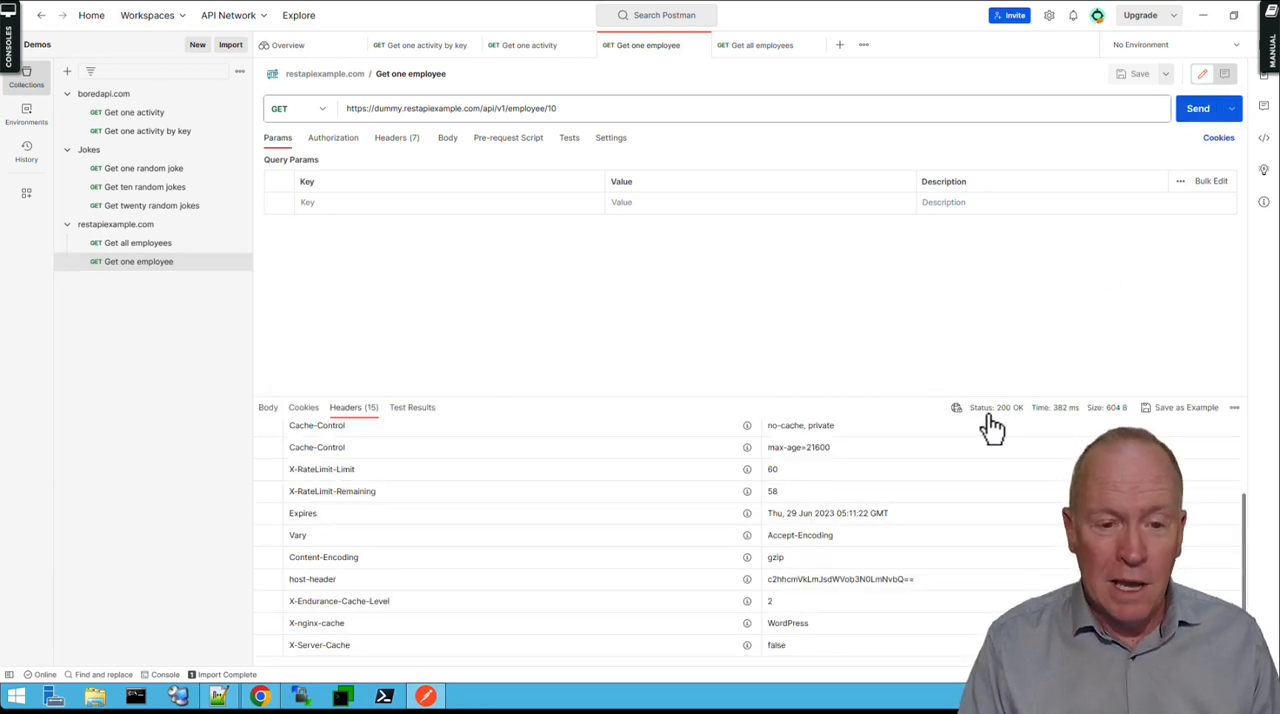
click(268, 409)
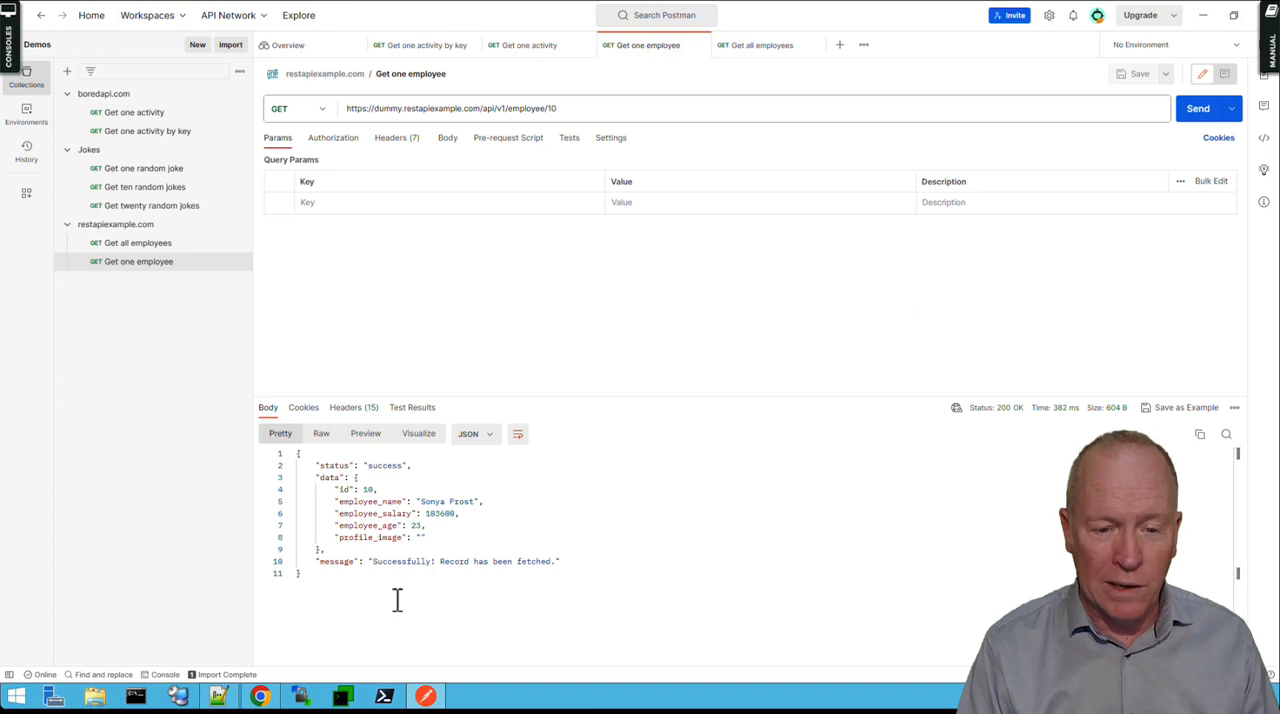
click(262, 697)
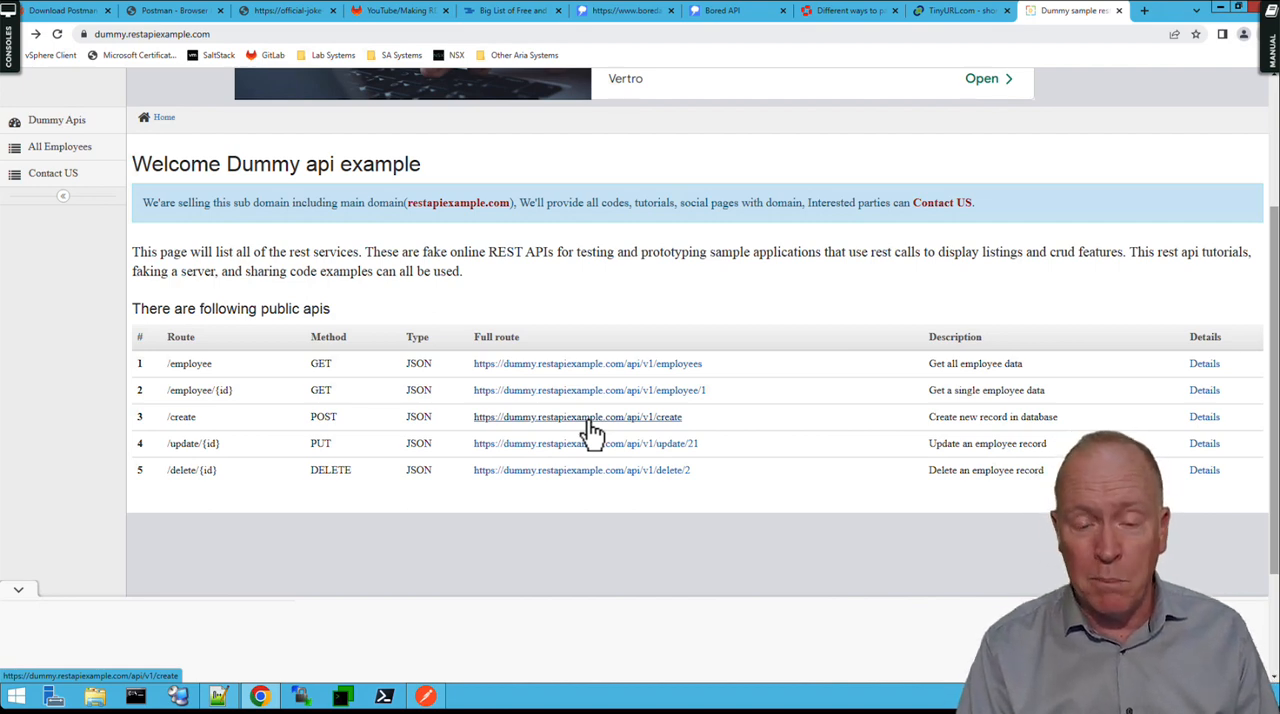
drag(692, 422, 473, 422)
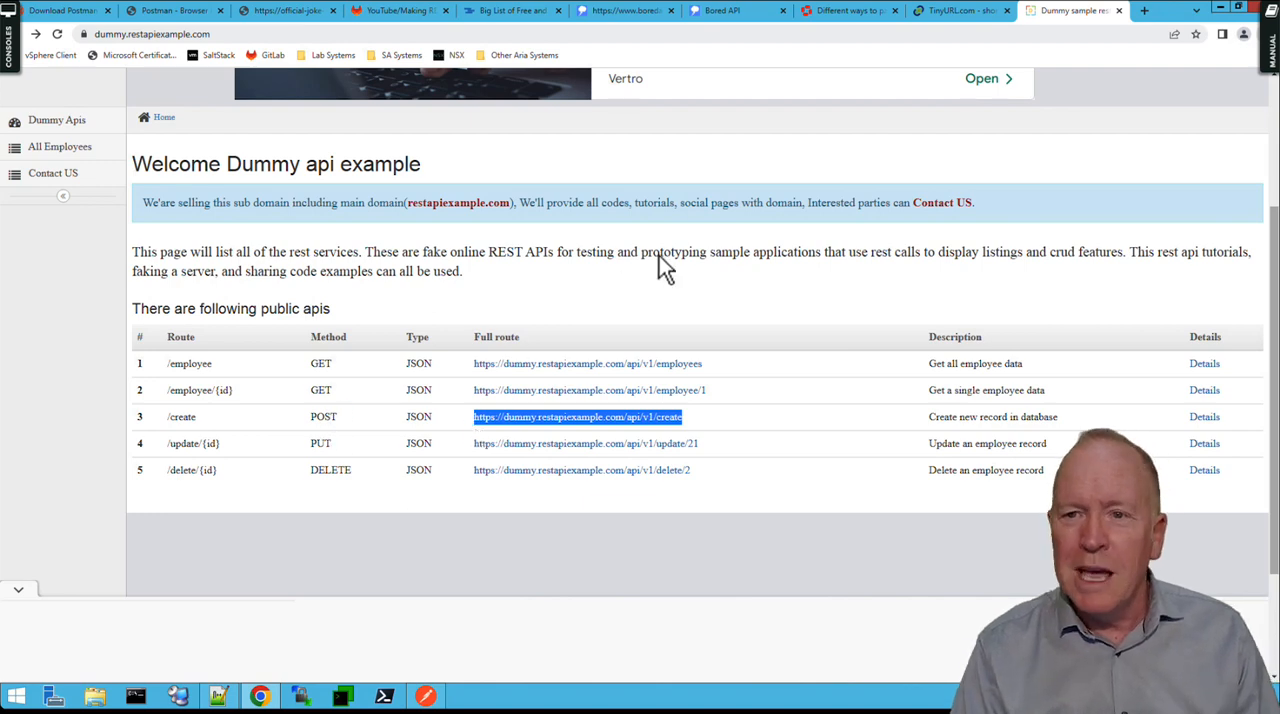
key(alt+Tab)
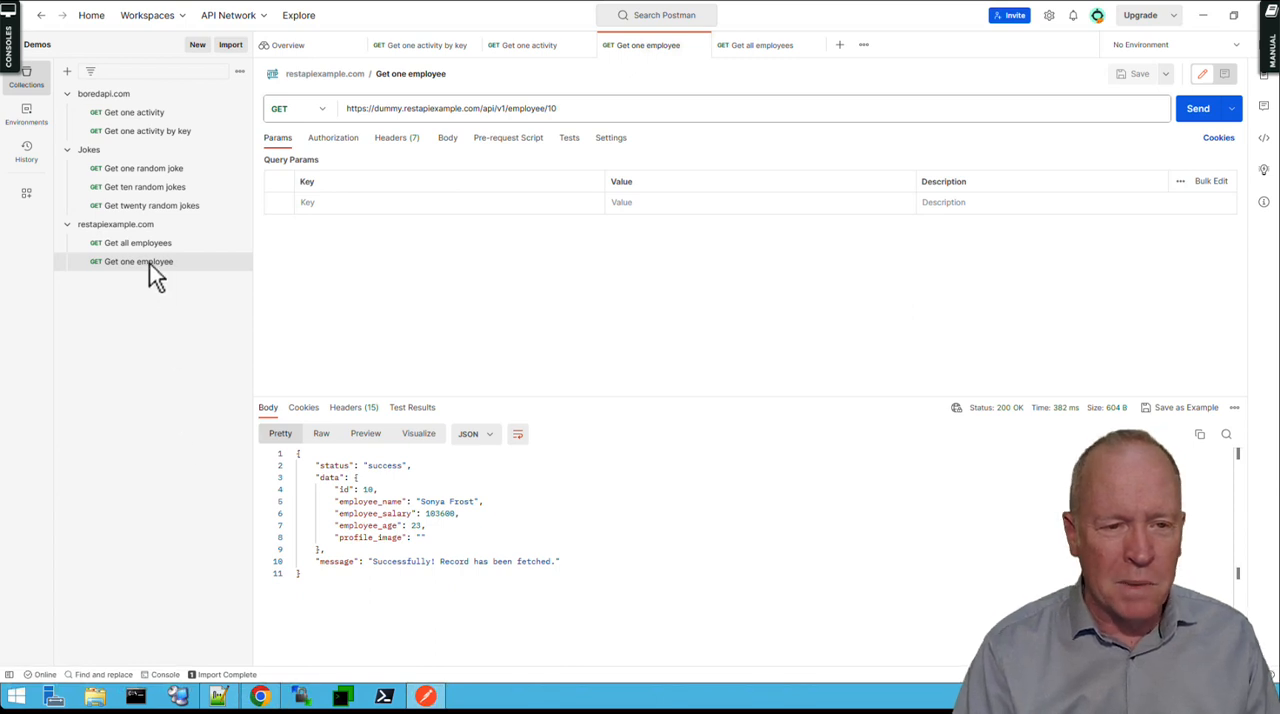
Duplicate the Get one employee request in the restapiexample.com collection and rename the copy Create one employee.
click(148, 266)
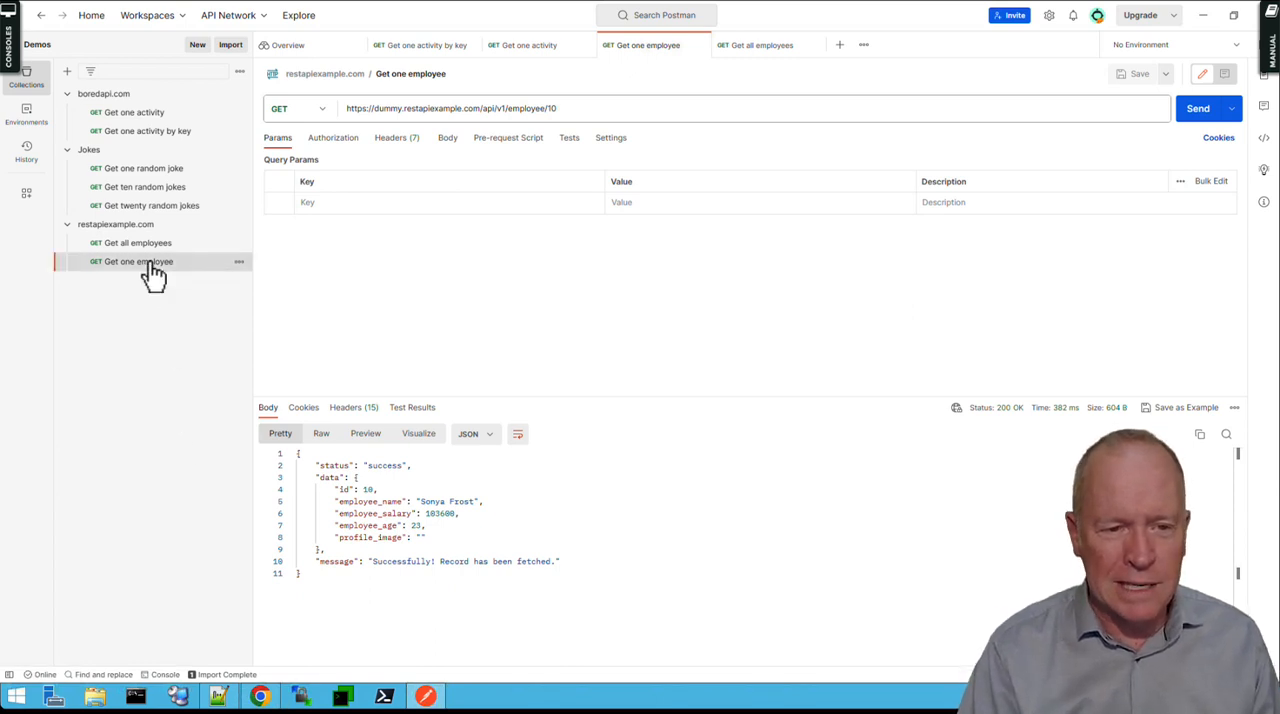
right_click(152, 275)
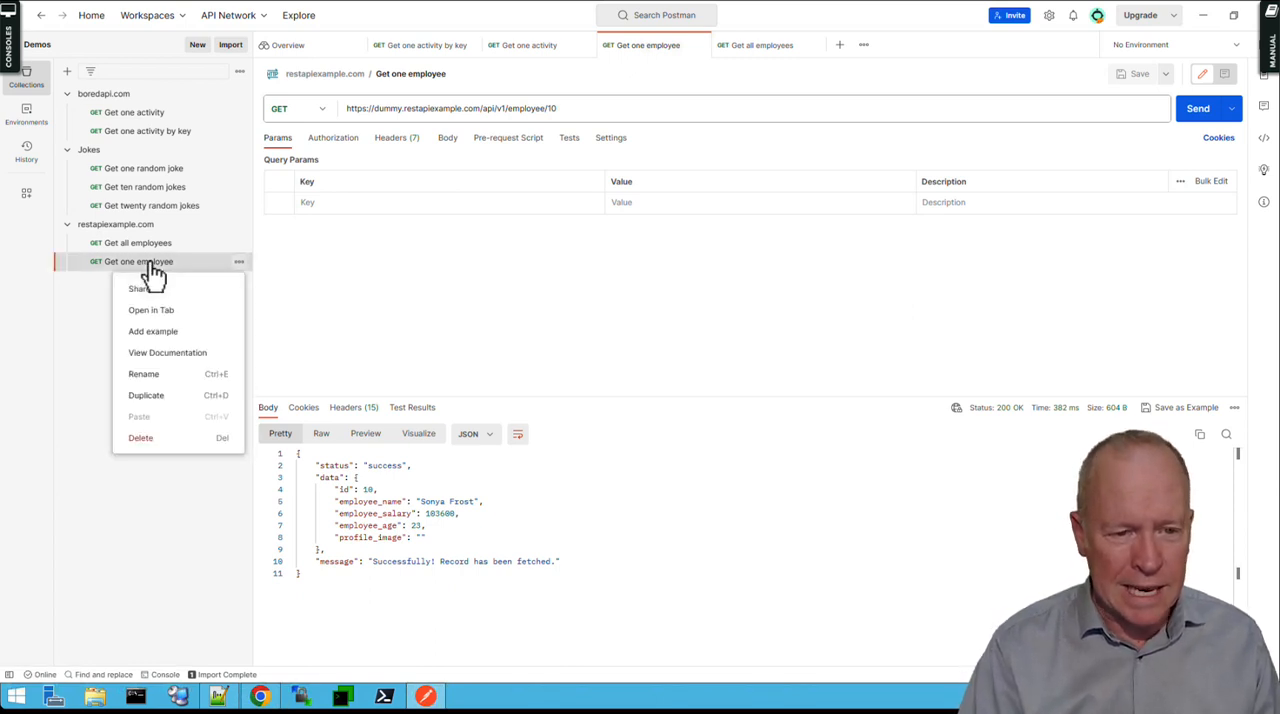
click(146, 396)
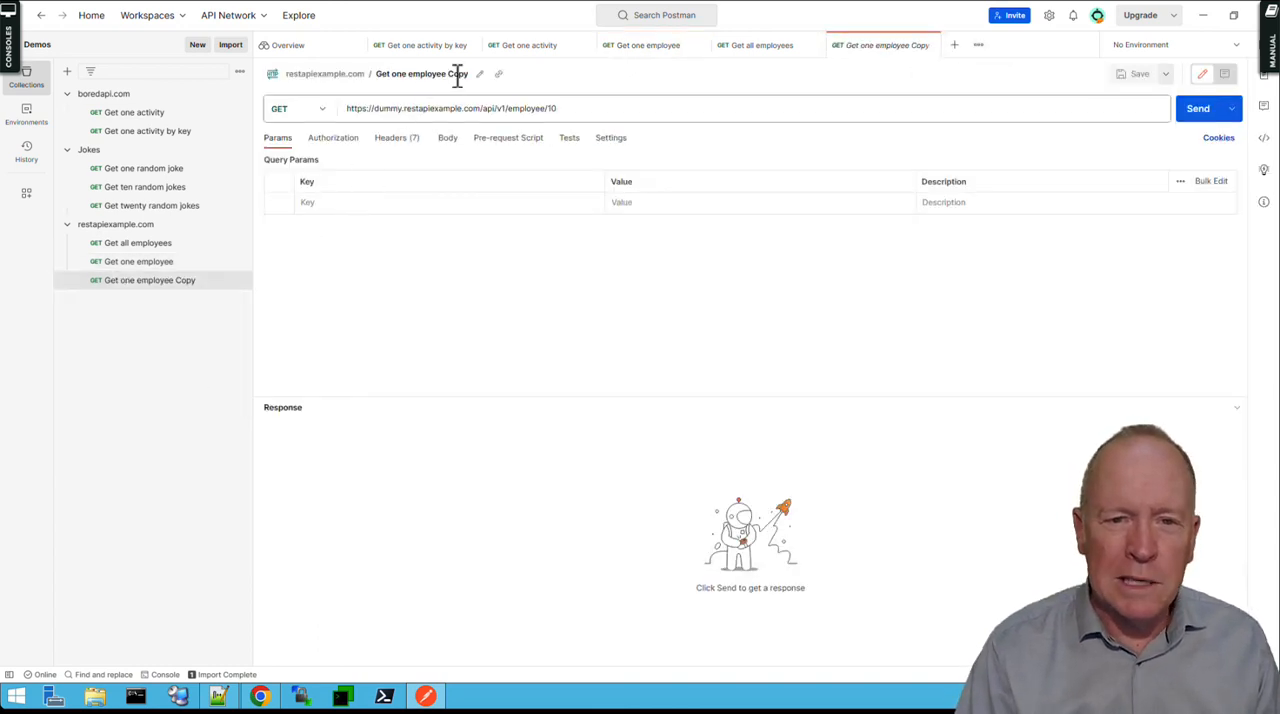
double_click(457, 74)
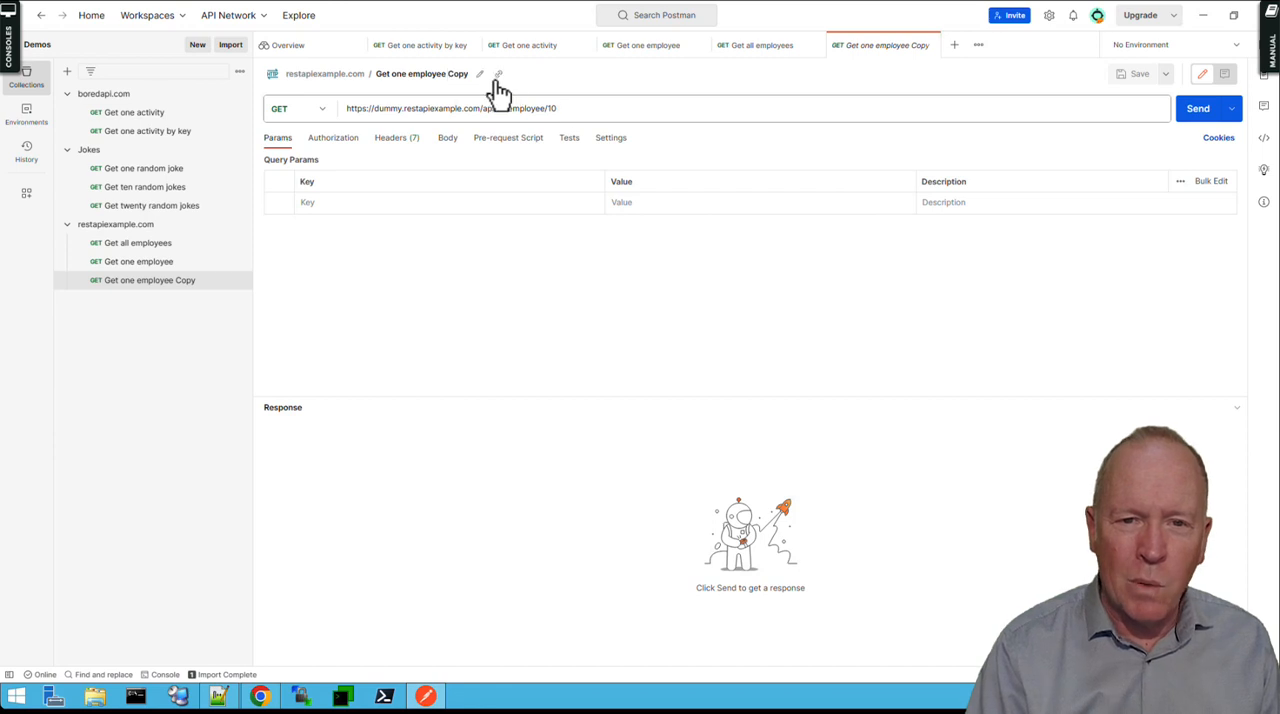
click(460, 76)
click(368, 78)
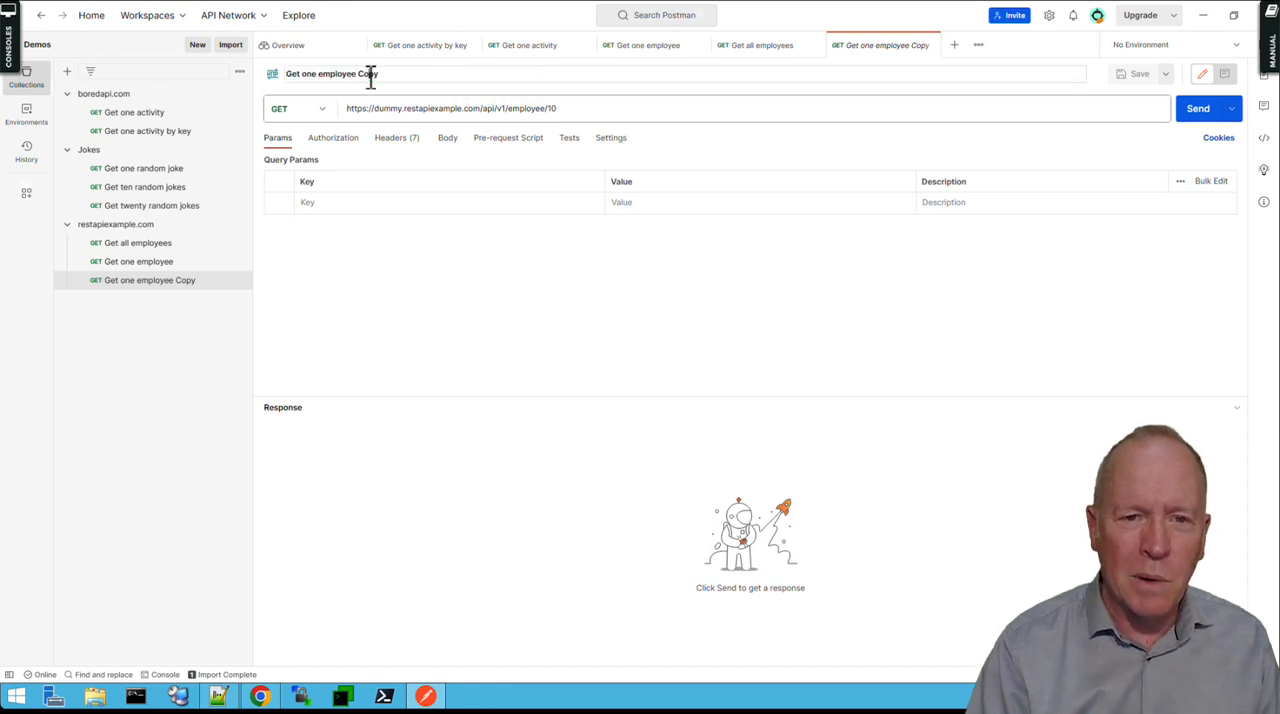
double_click(368, 76)
key(BackSpace)
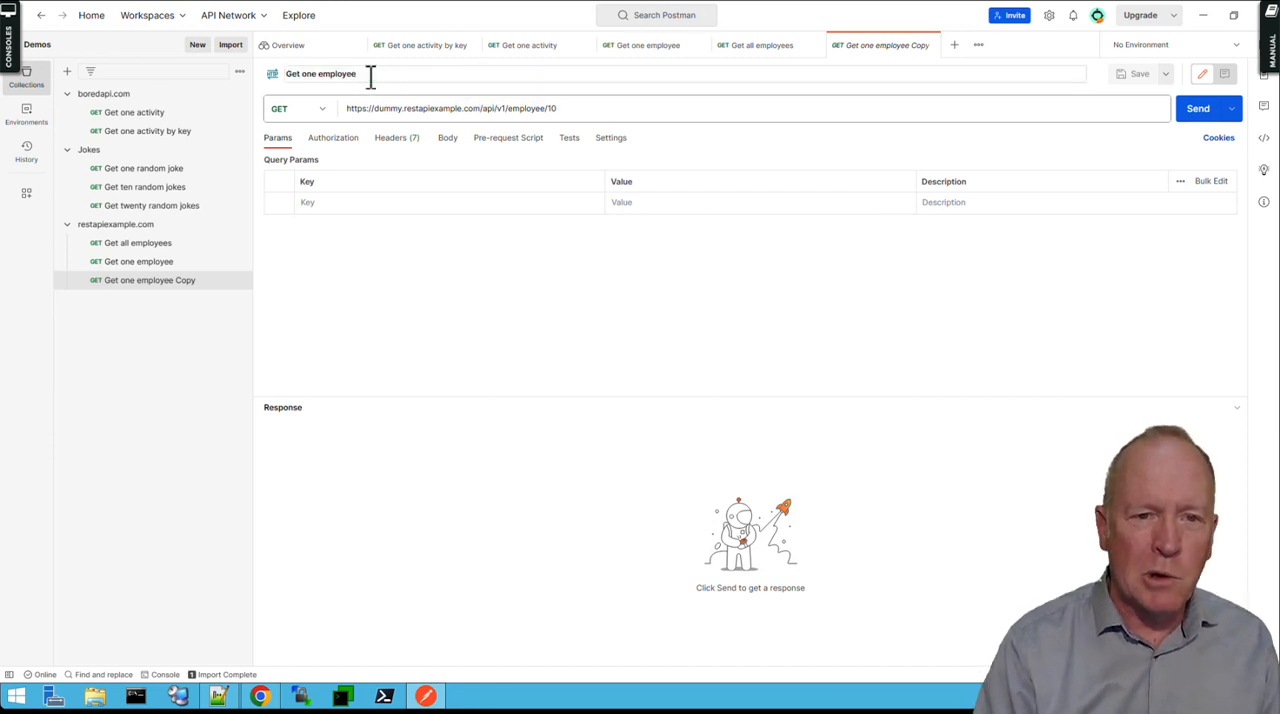
double_click(291, 75)
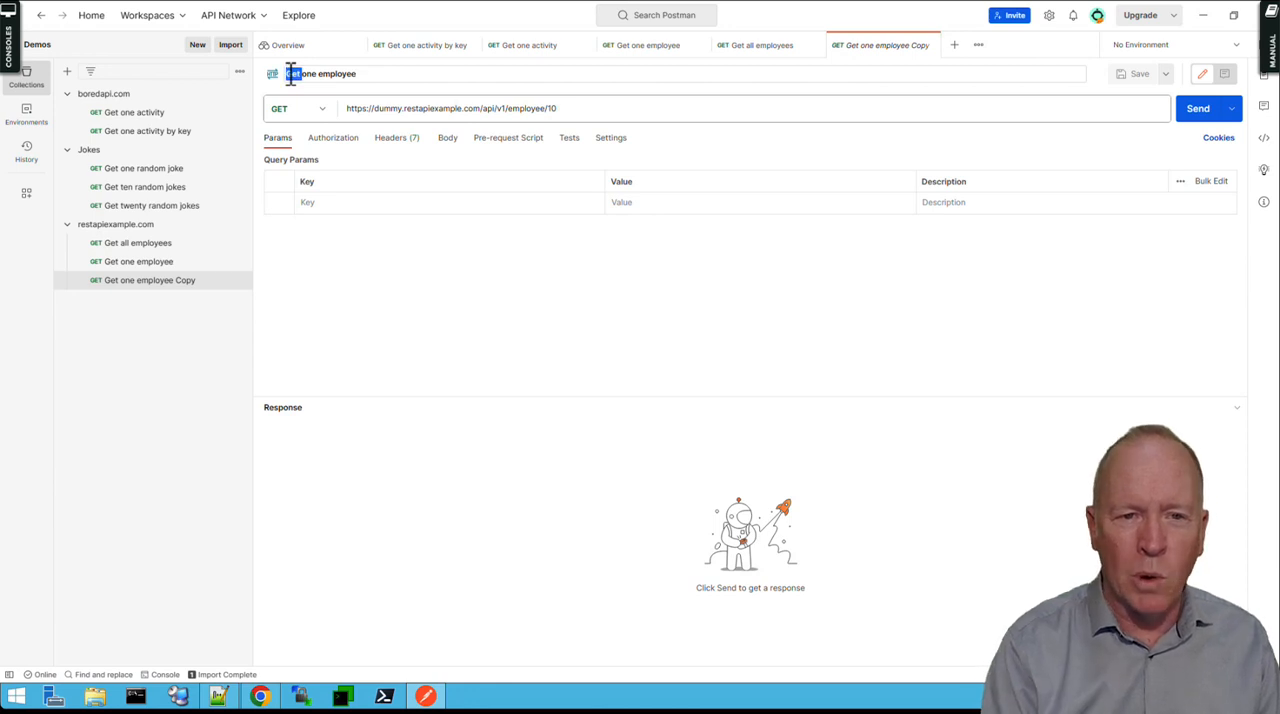
text(Create)
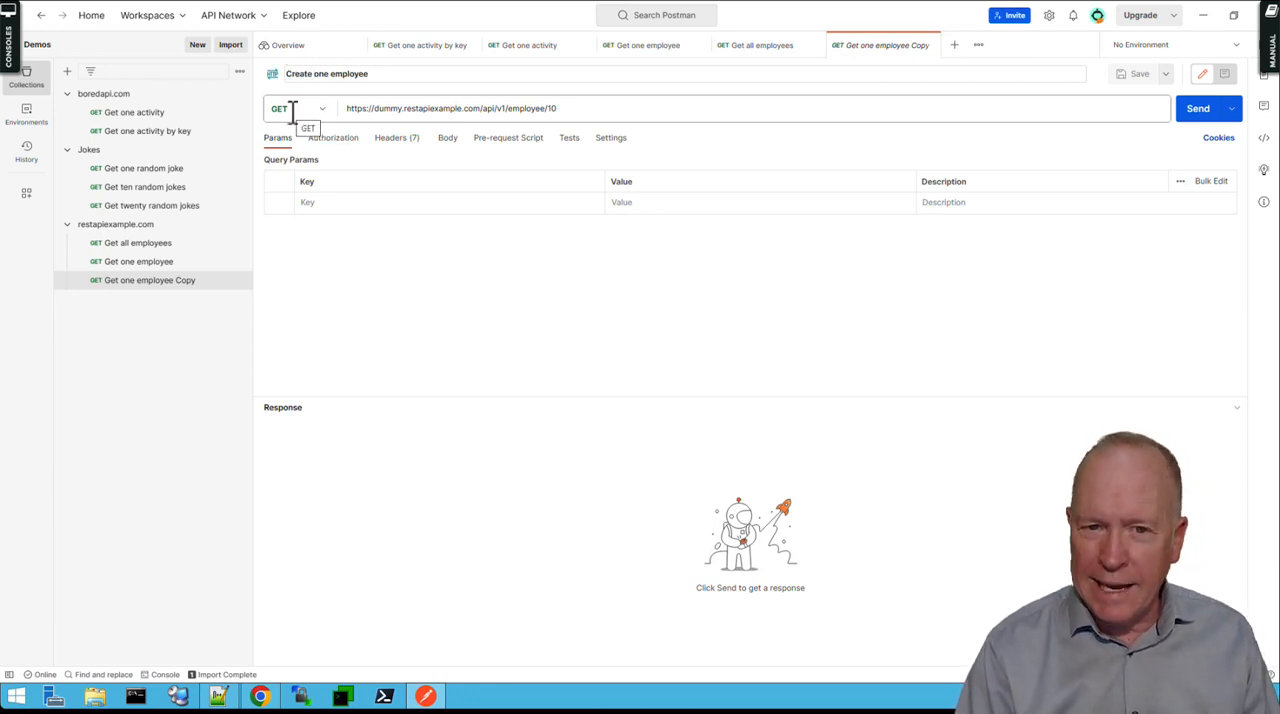
click(318, 120)
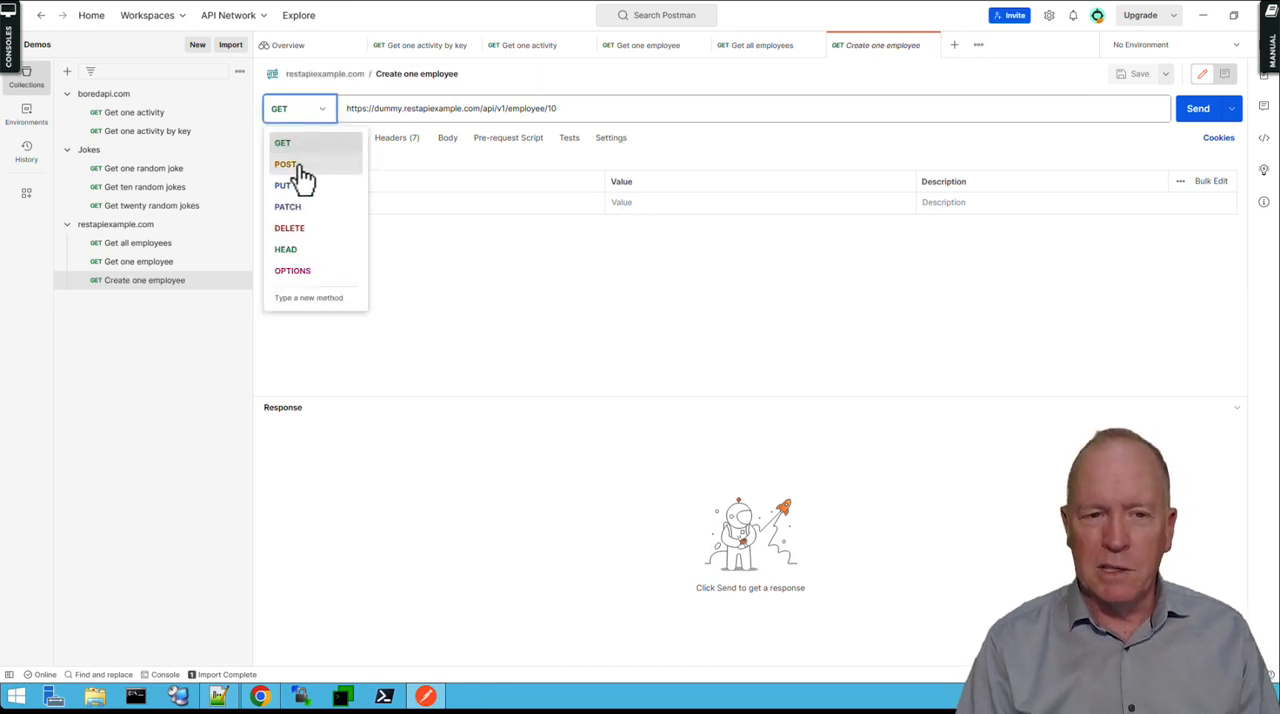
click(300, 166)
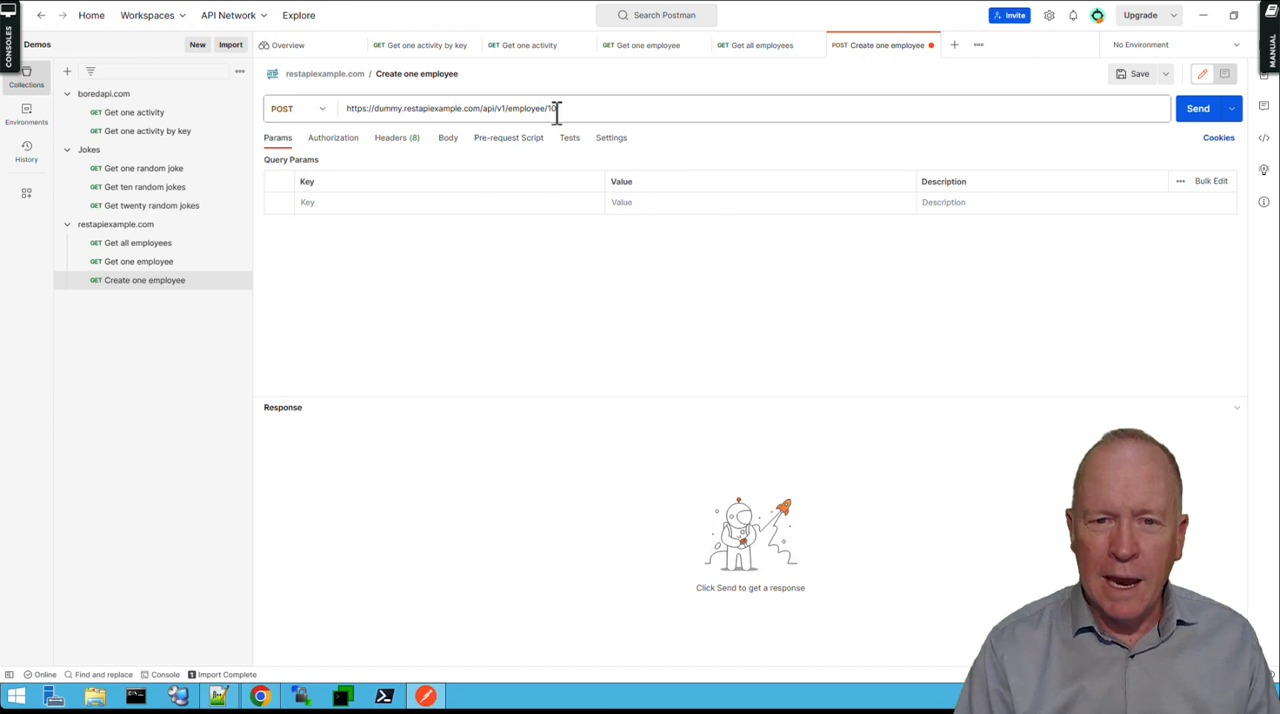
drag(557, 110, 314, 118)
key(ctrl+v)
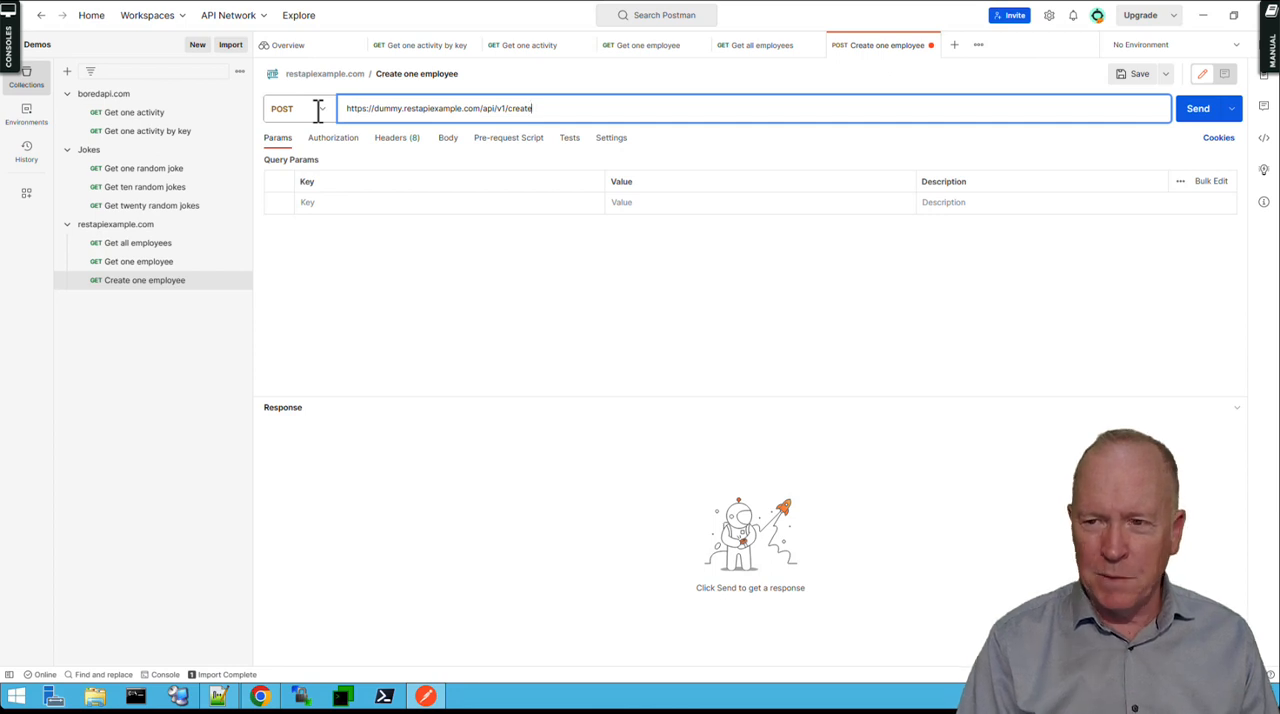
click(1142, 76)
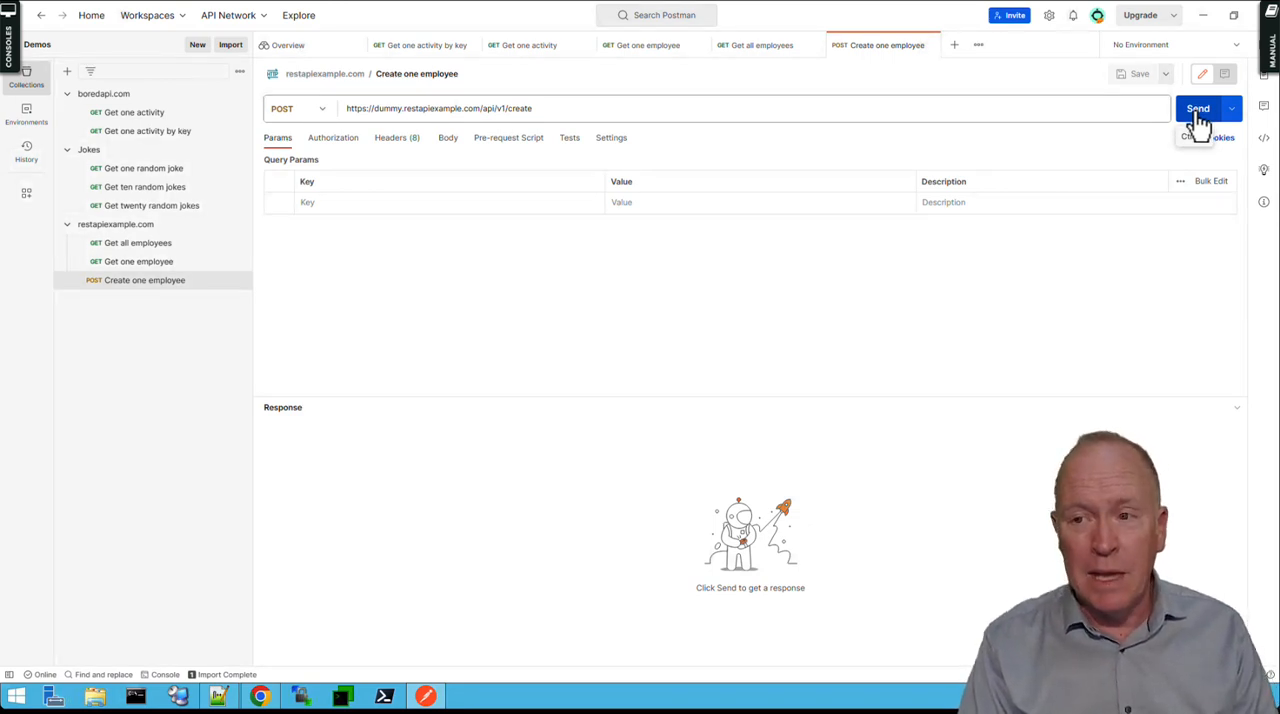
click(1198, 110)
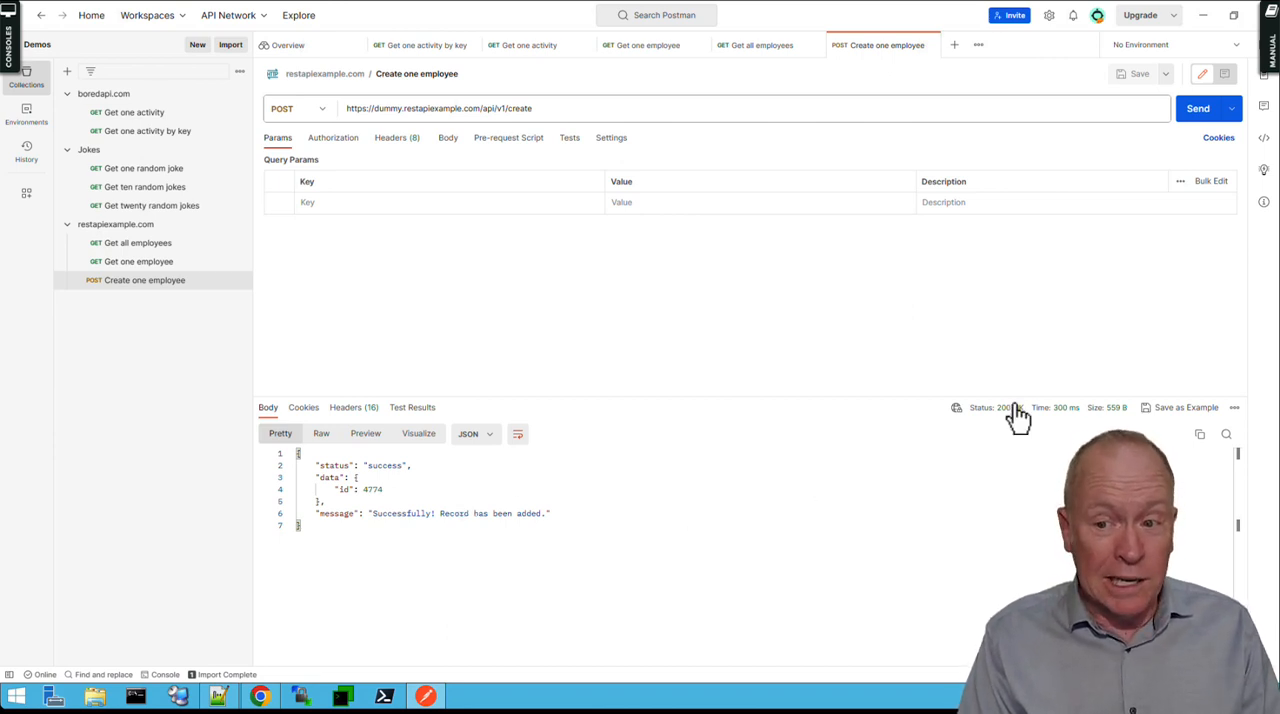
mouse_move(1008, 410)
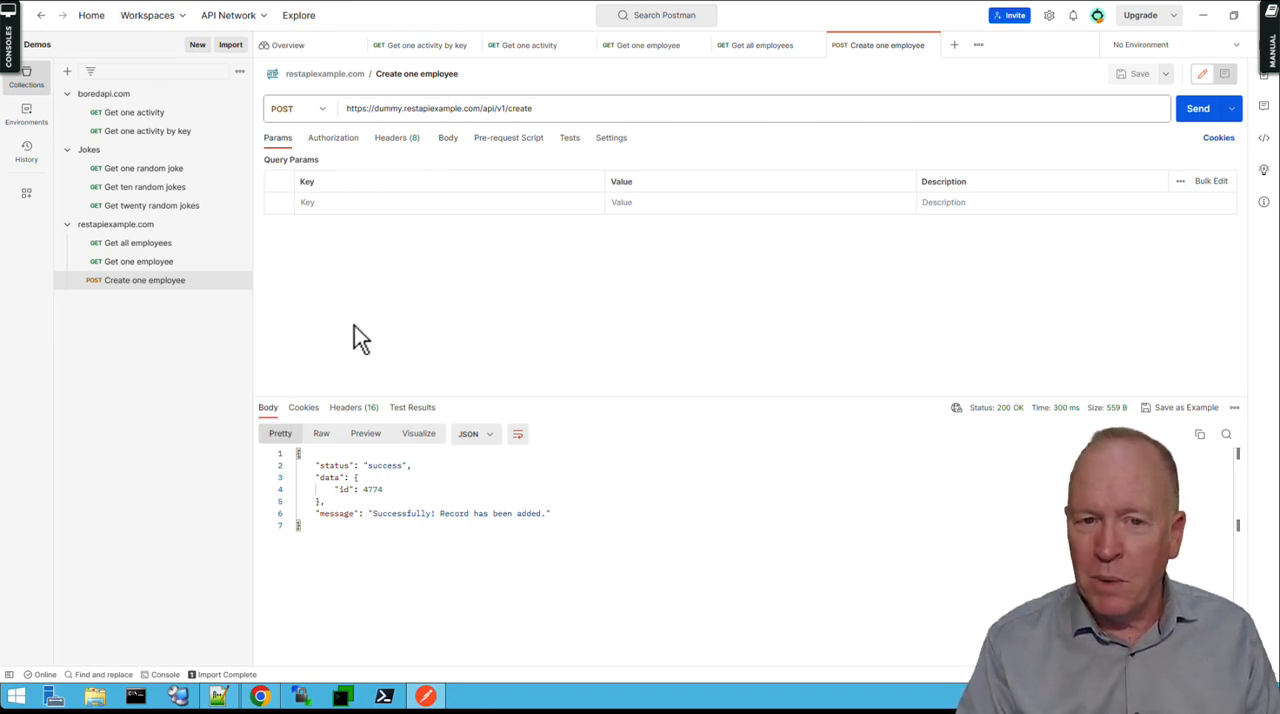
Set the body of the Create one employee request to raw with the JSON format.
click(448, 140)
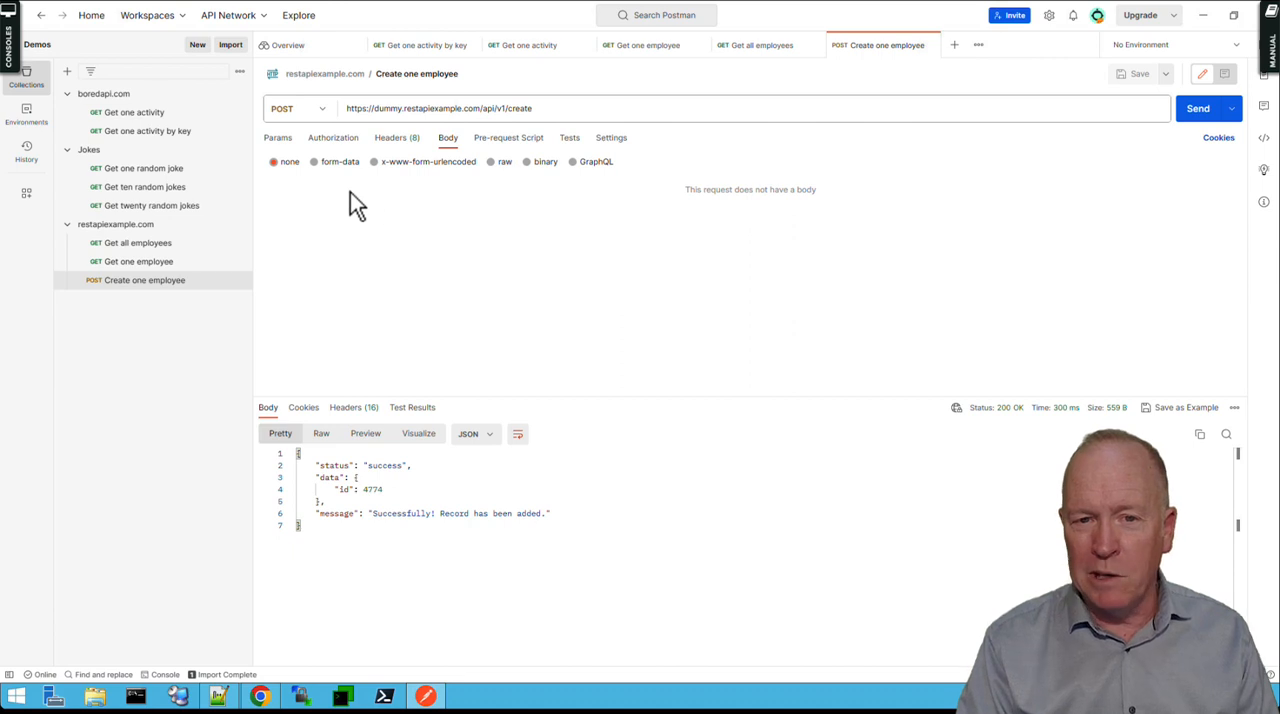
click(492, 165)
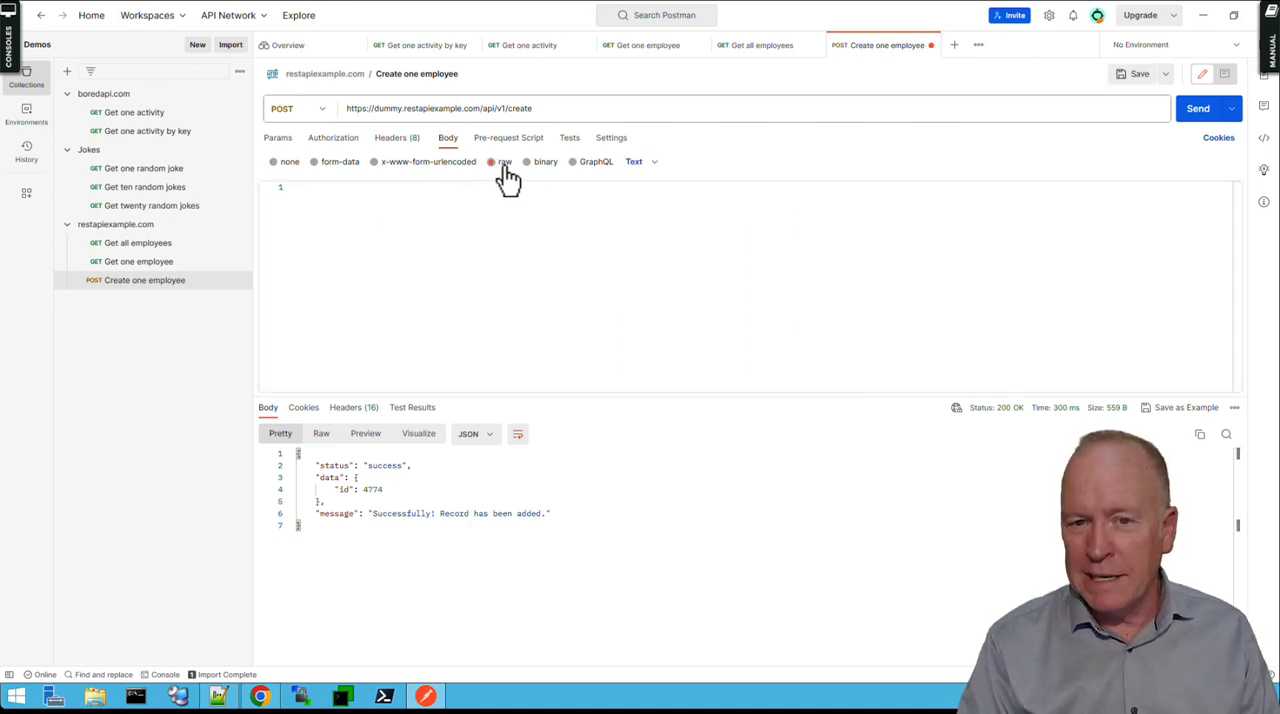
click(636, 164)
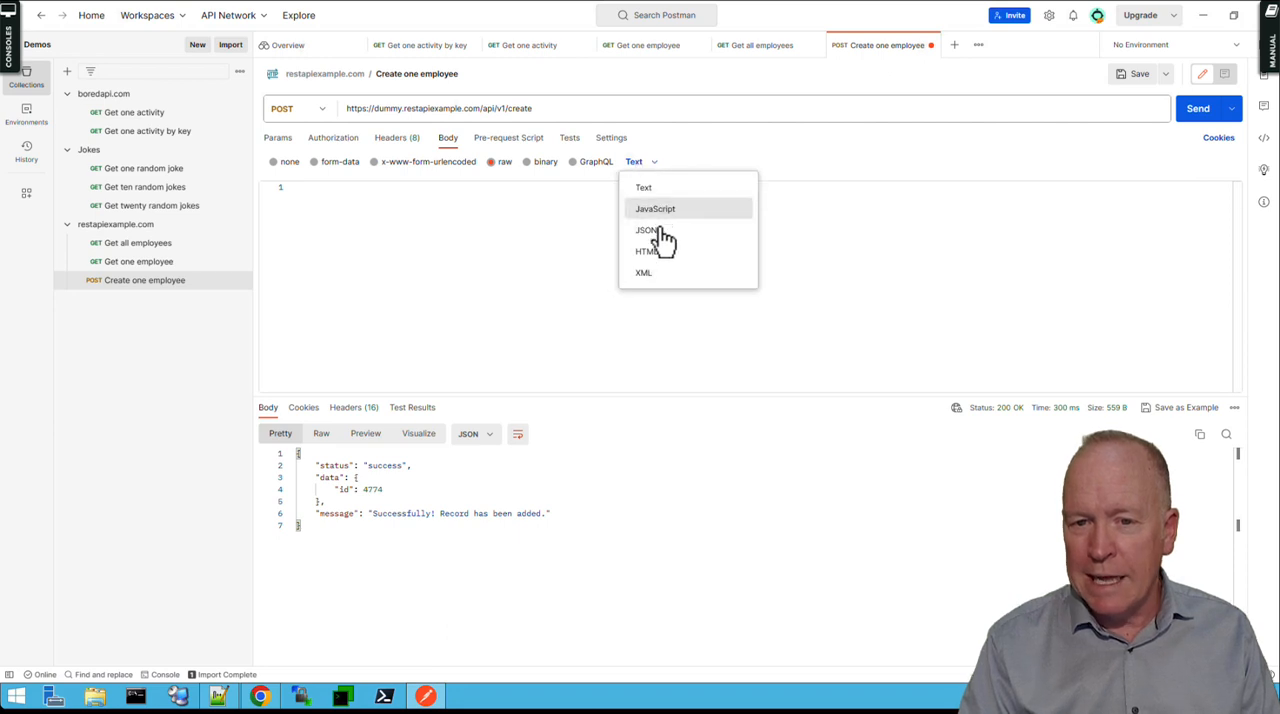
click(648, 230)
Write a JSON object in the request body with an employee_name key holding the employee's full name.
click(495, 250)
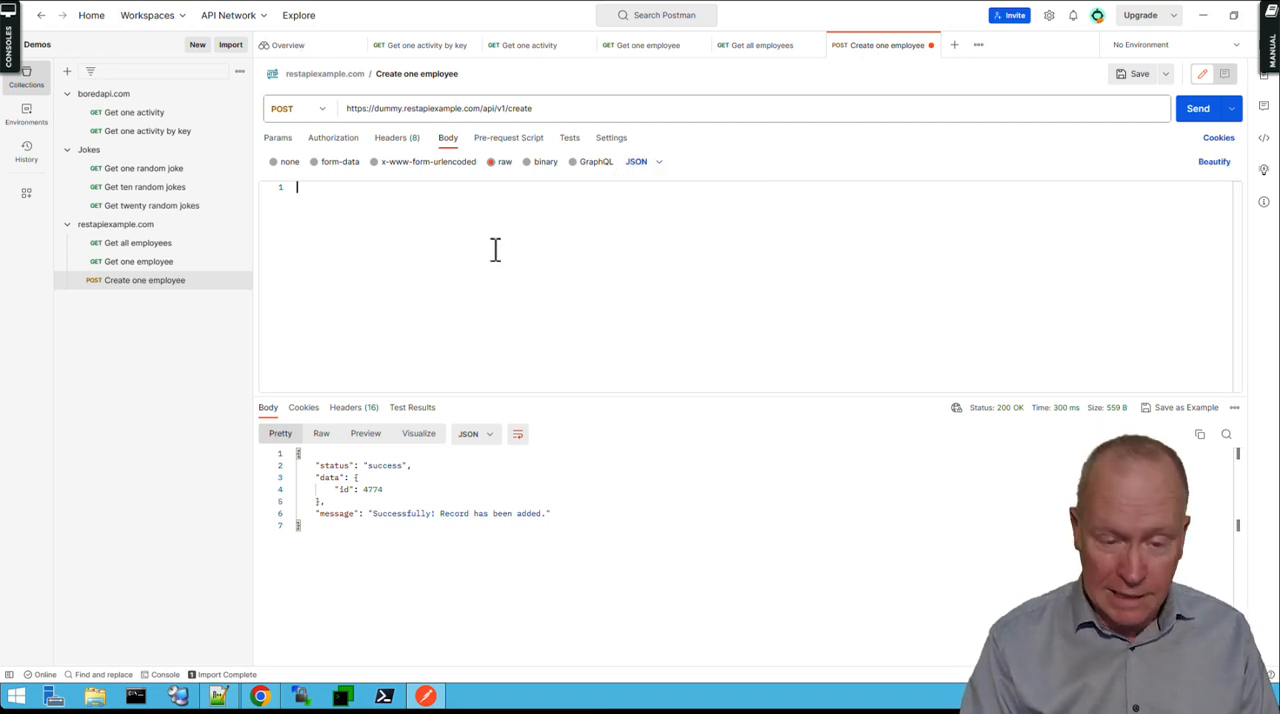
text({)
key(Return)
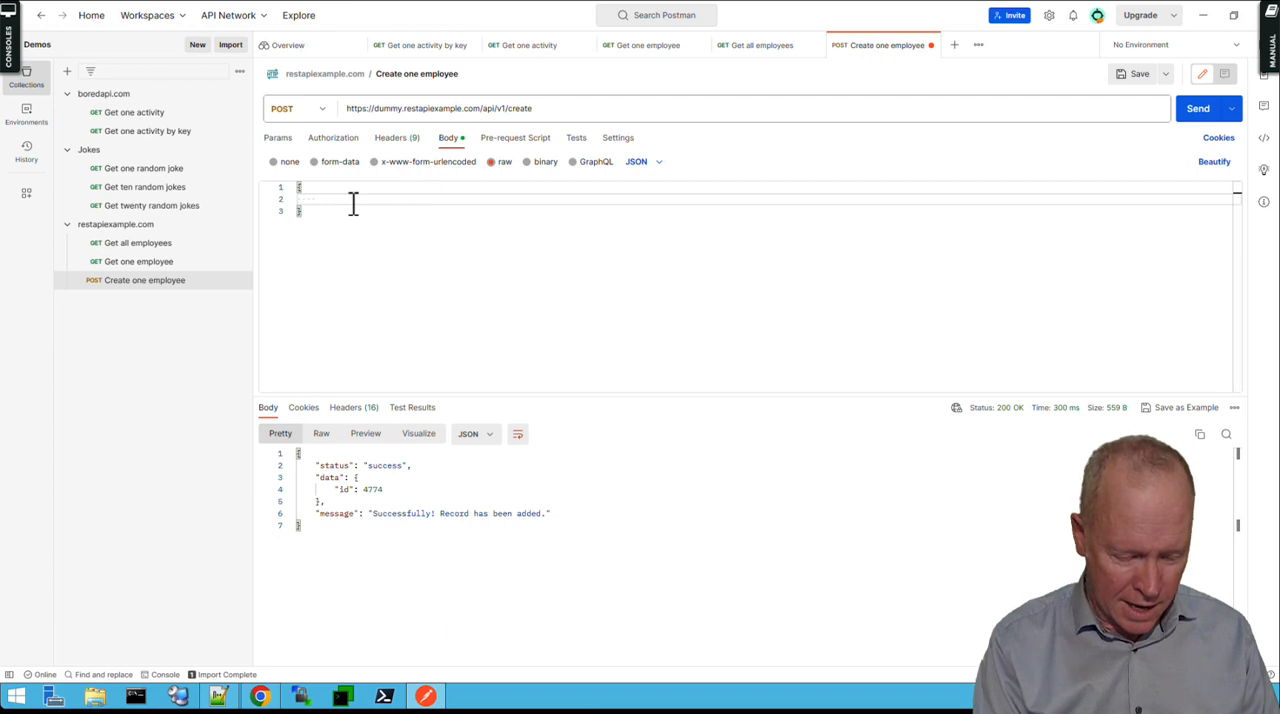
text("employ)
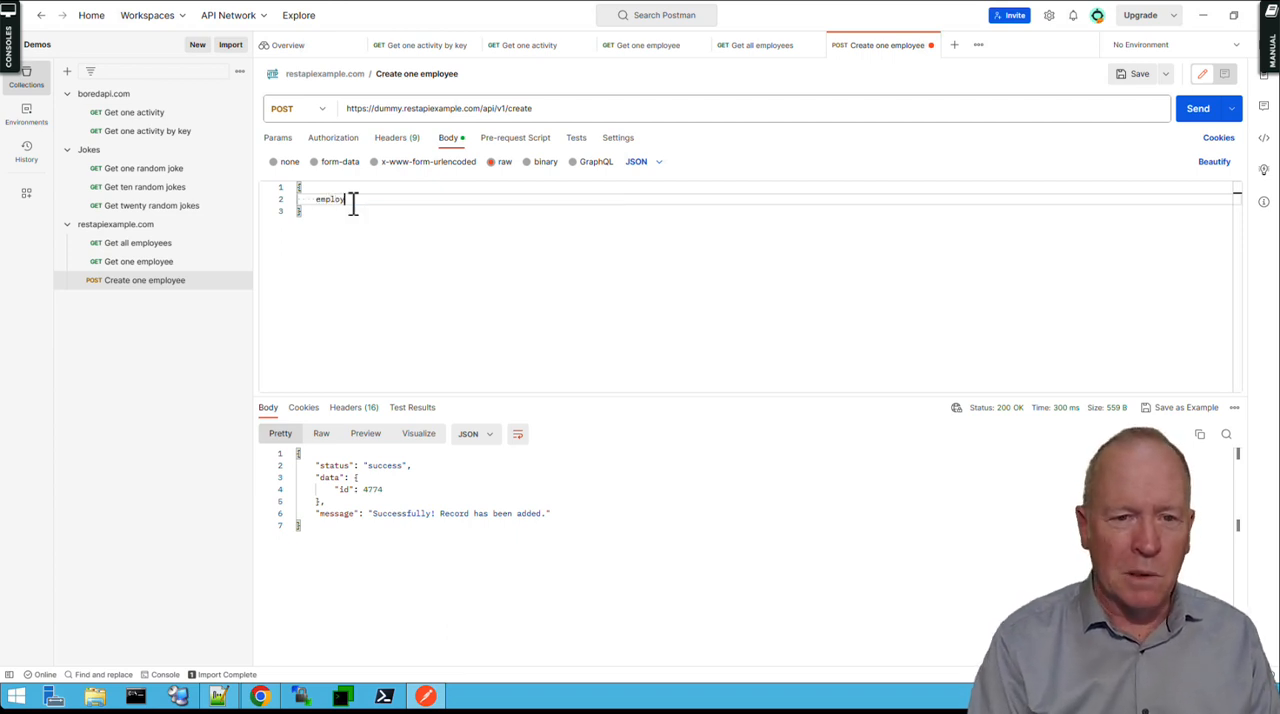
key(Left)
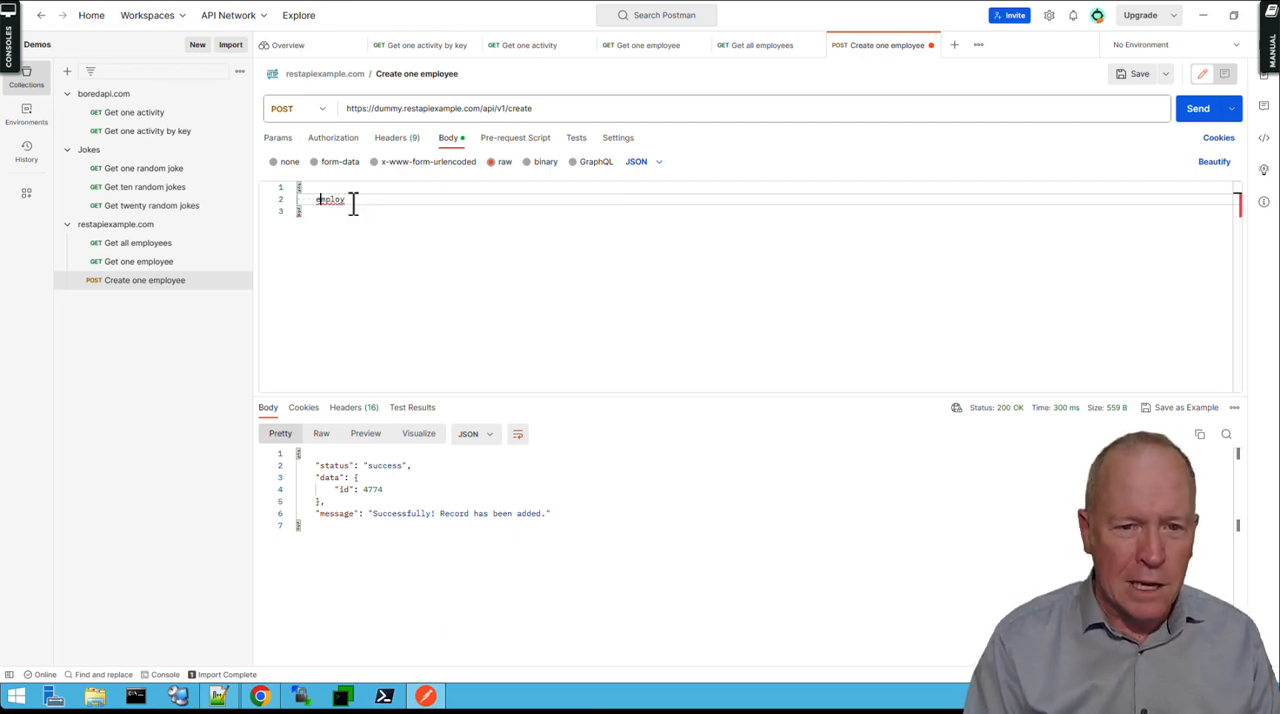
key(Left)
text(")
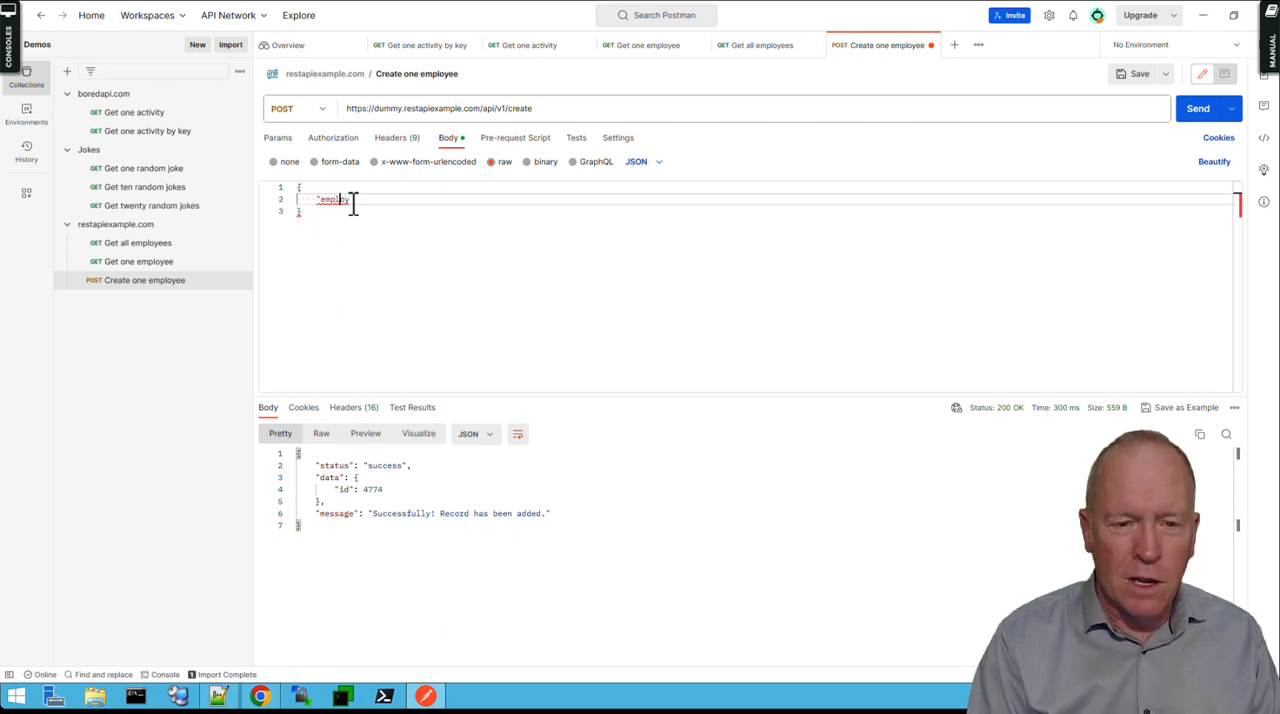
click(352, 203)
text(e)
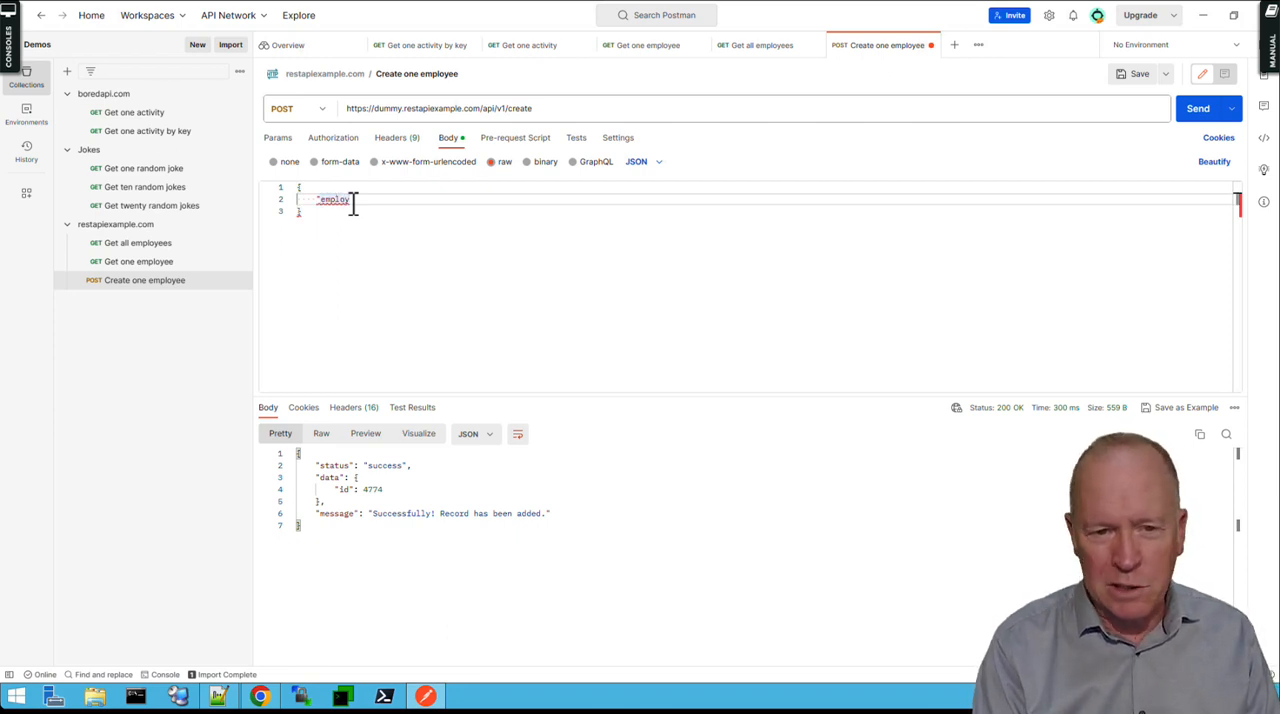
text(e)
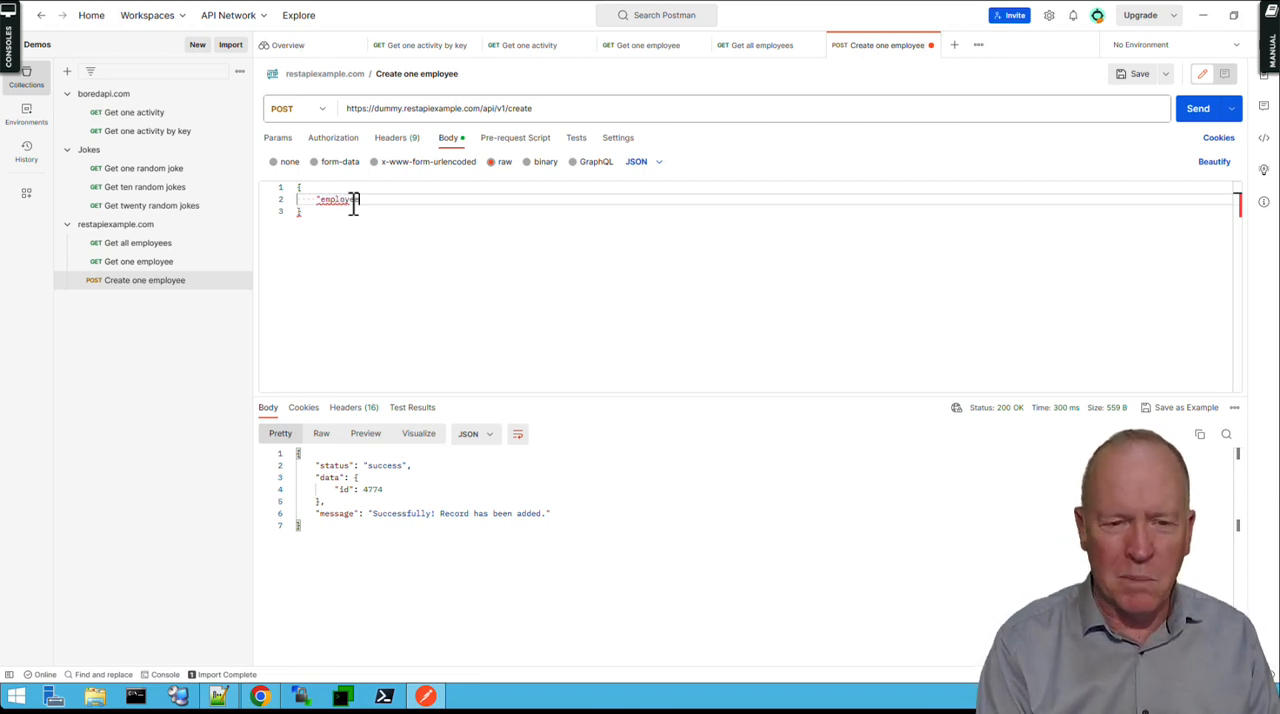
text(_name": ")
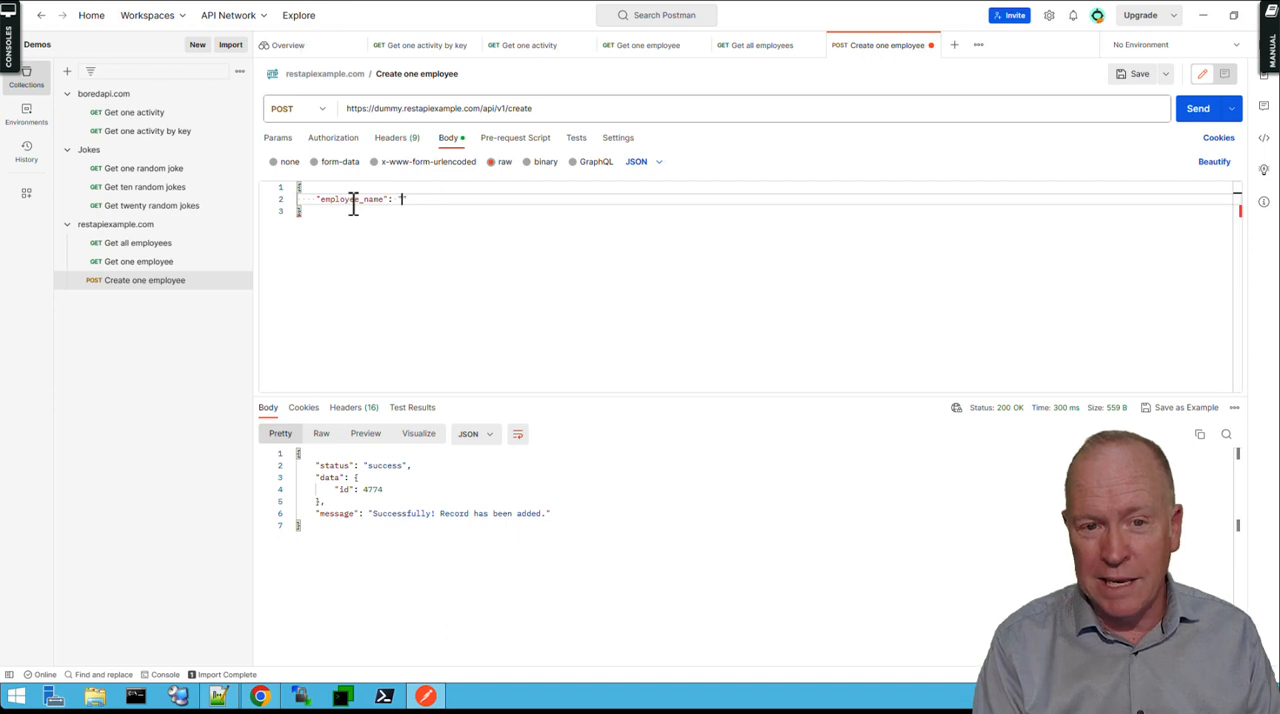
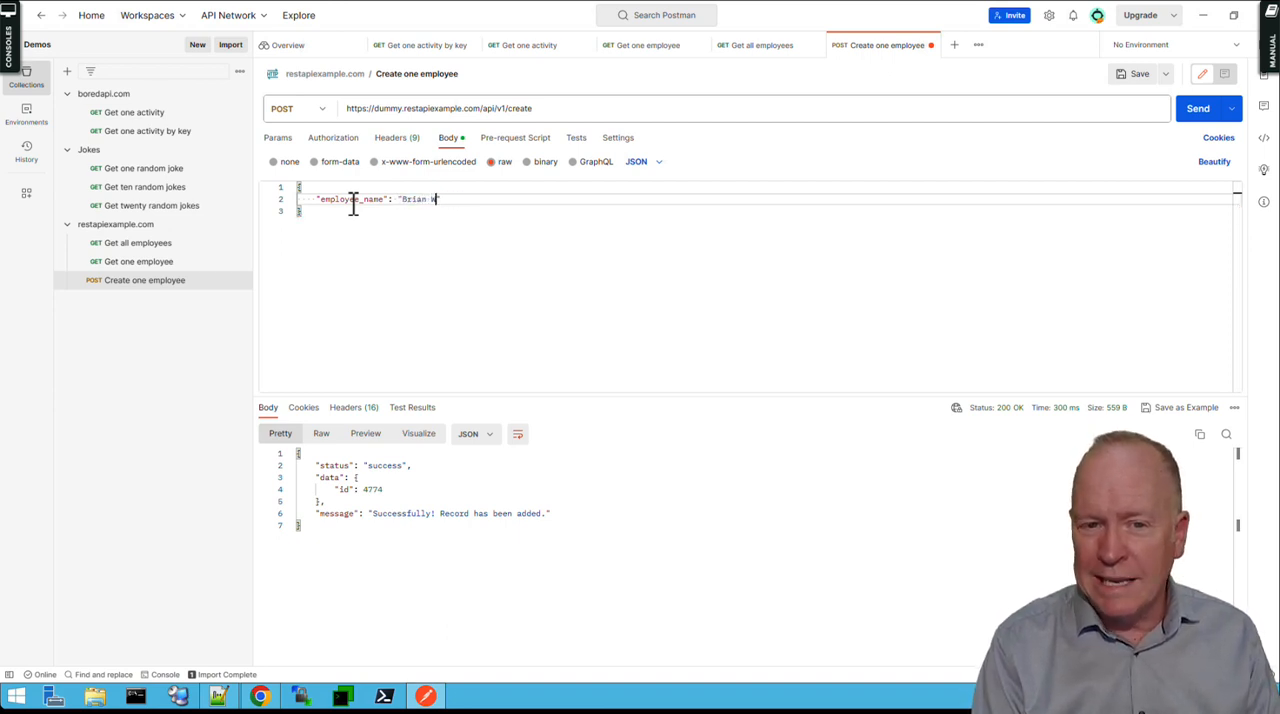
text(Watrous")
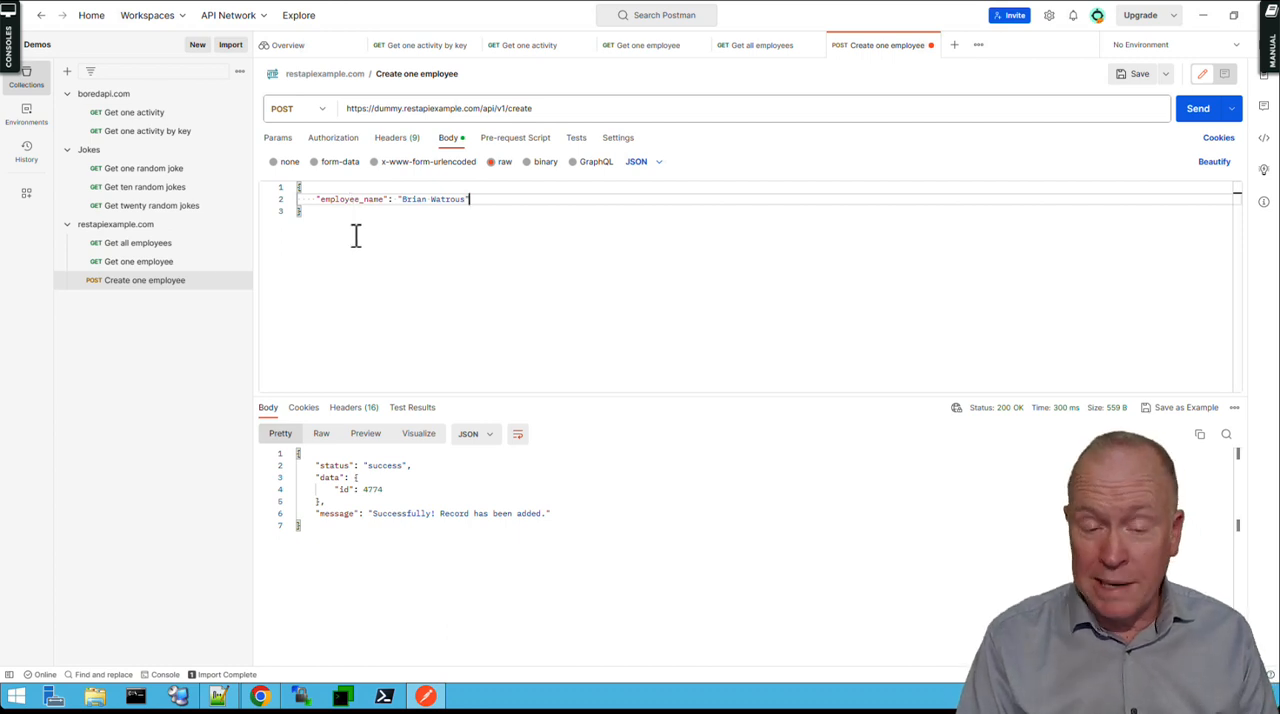
Switch to Chrome, copy the sample JSON from the /create route's details page, and replace the Postman request body with it.
click(260, 702)
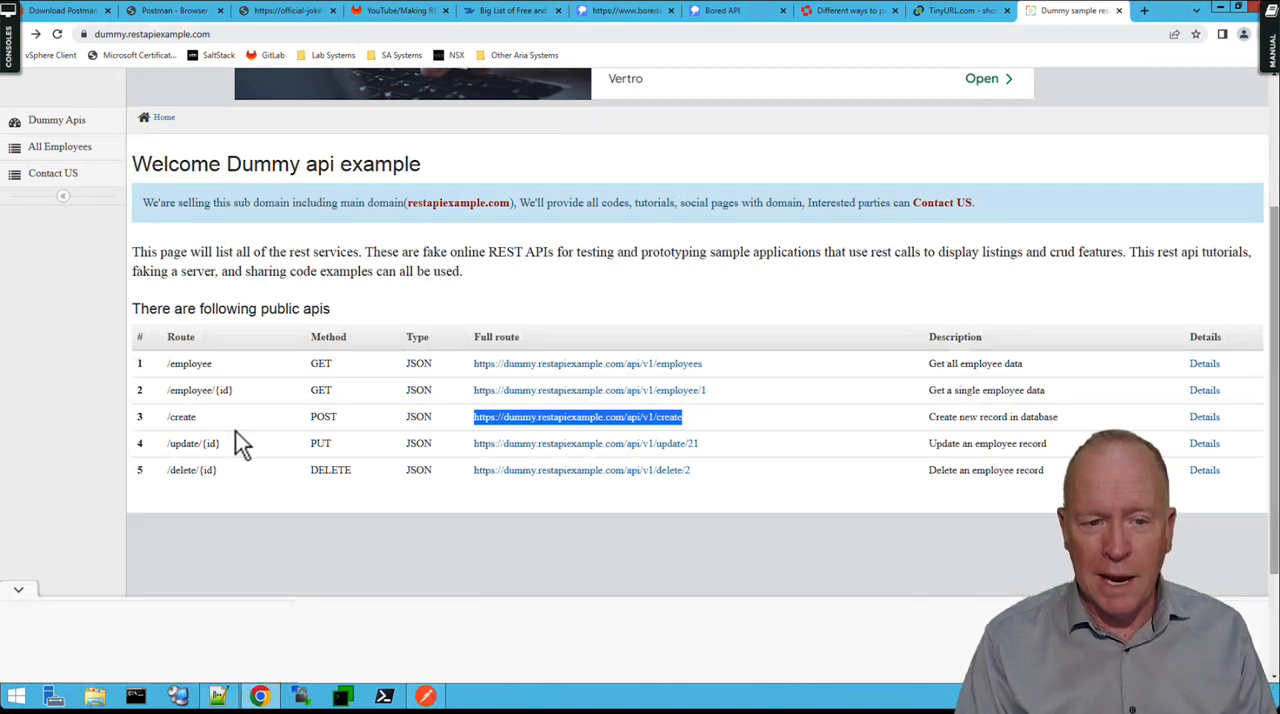
click(1208, 420)
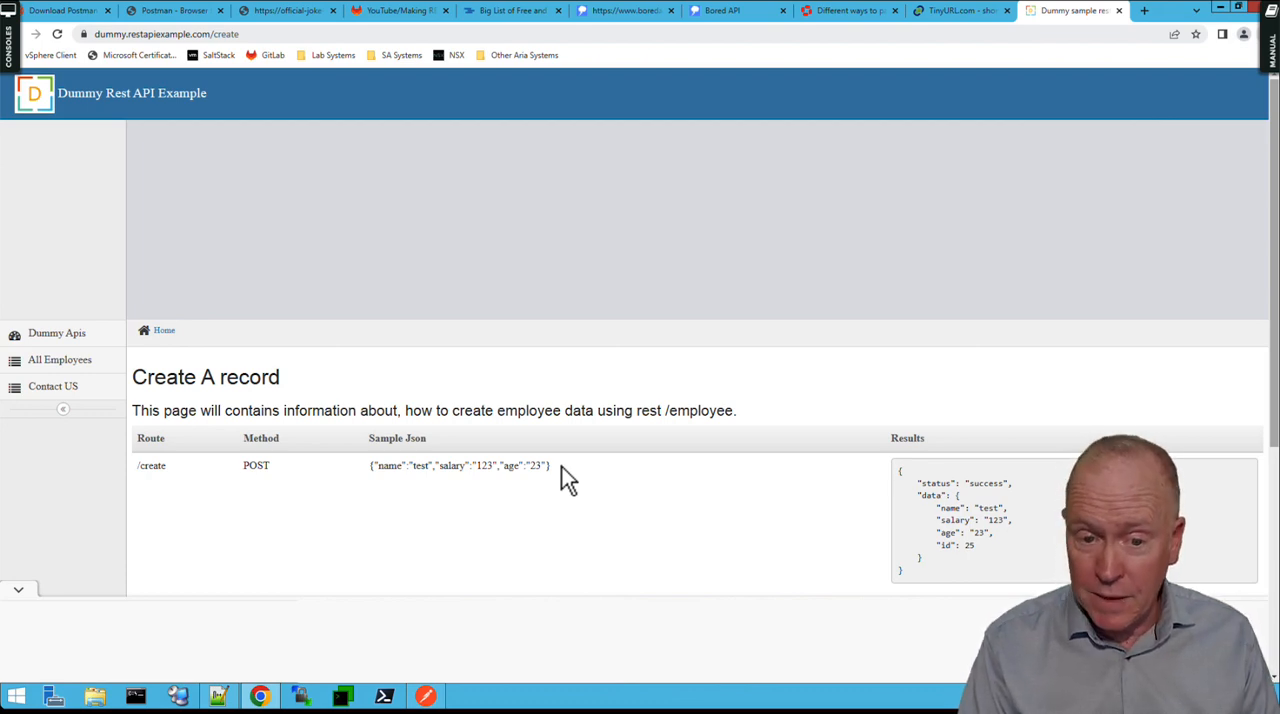
drag(551, 466, 372, 474)
key(ctrl+c)
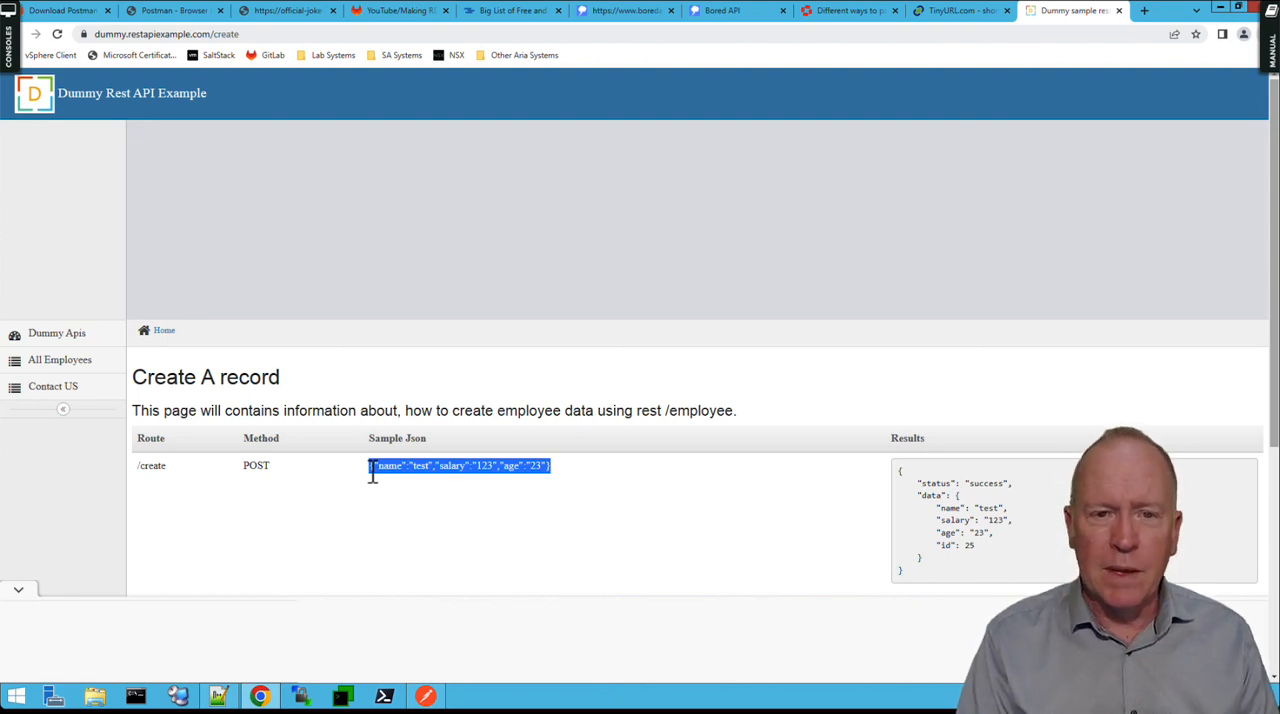
click(426, 697)
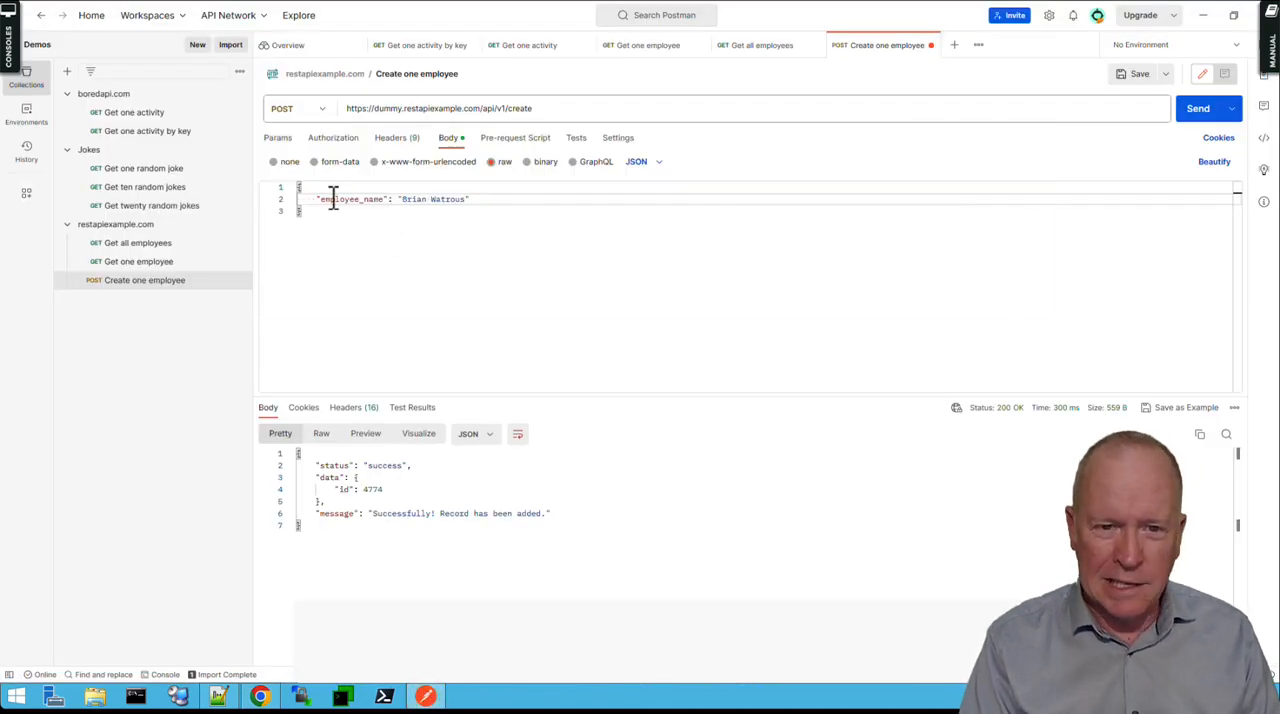
key(ctrl+a)
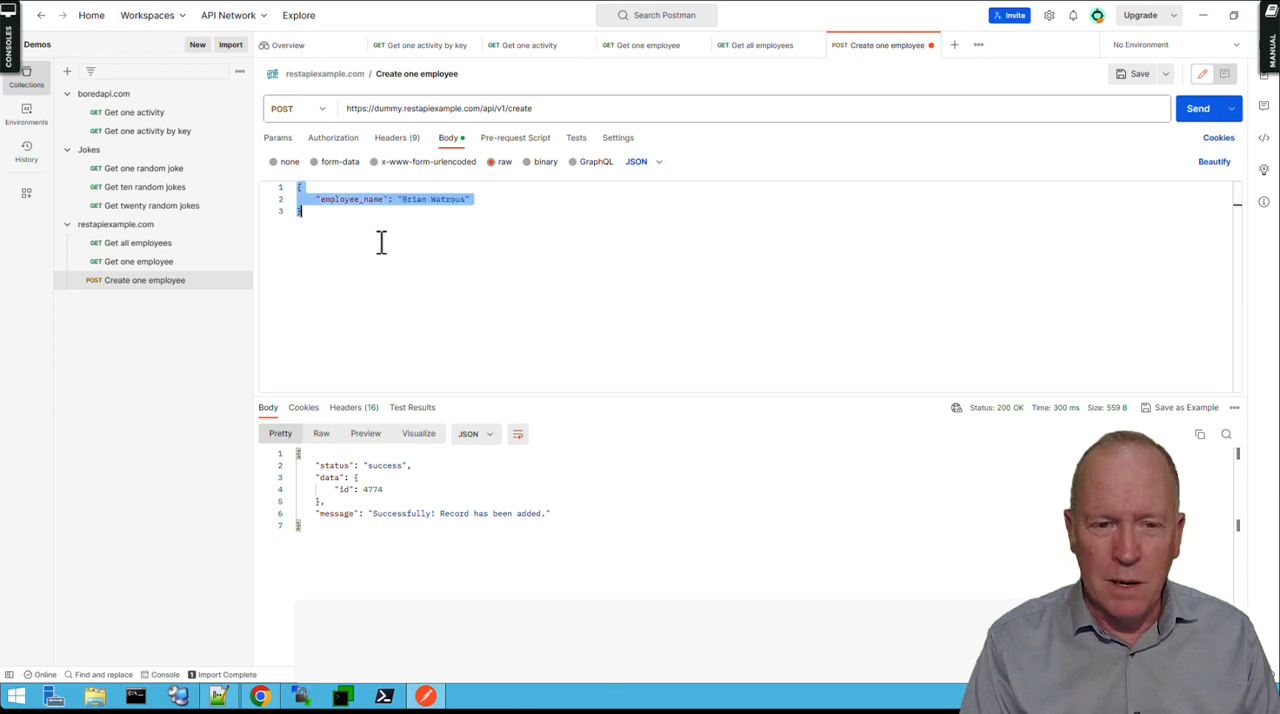
key(ctrl+v)
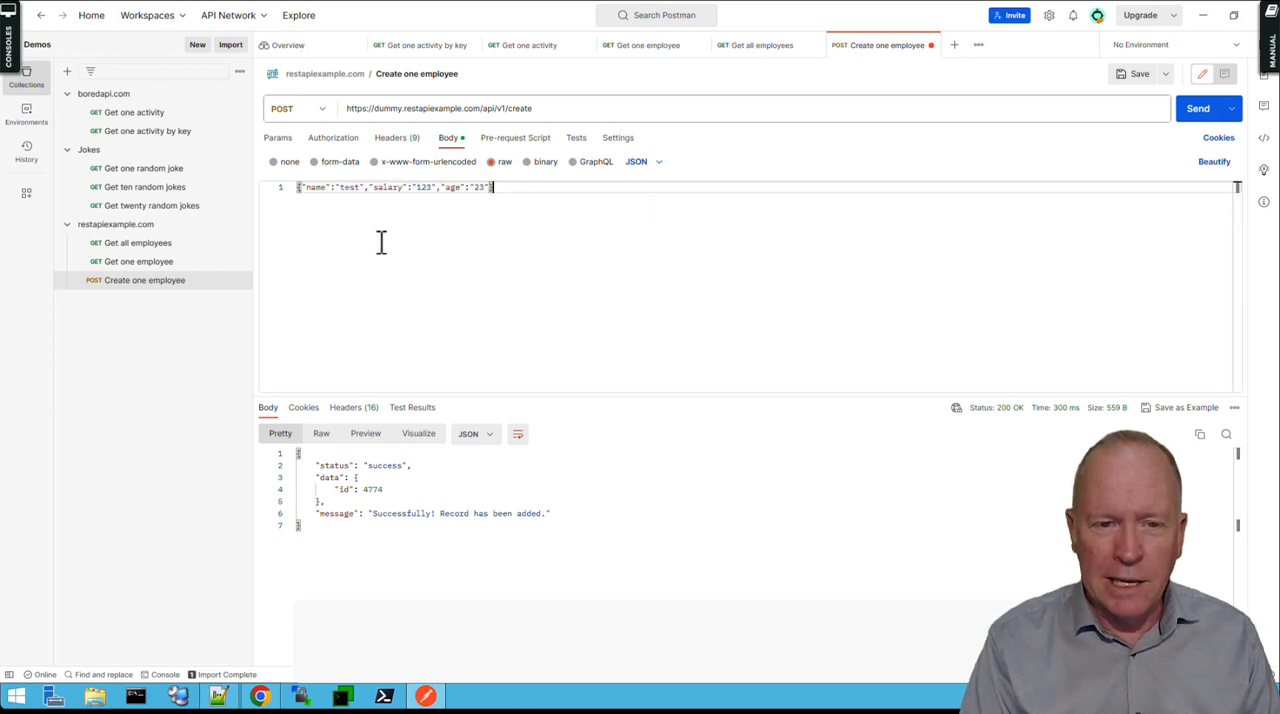
Reformat the pasted JSON body so the braces and the name, salary and age keys each sit on their own line, with the closing brace unindented.
click(301, 187)
key(Return)
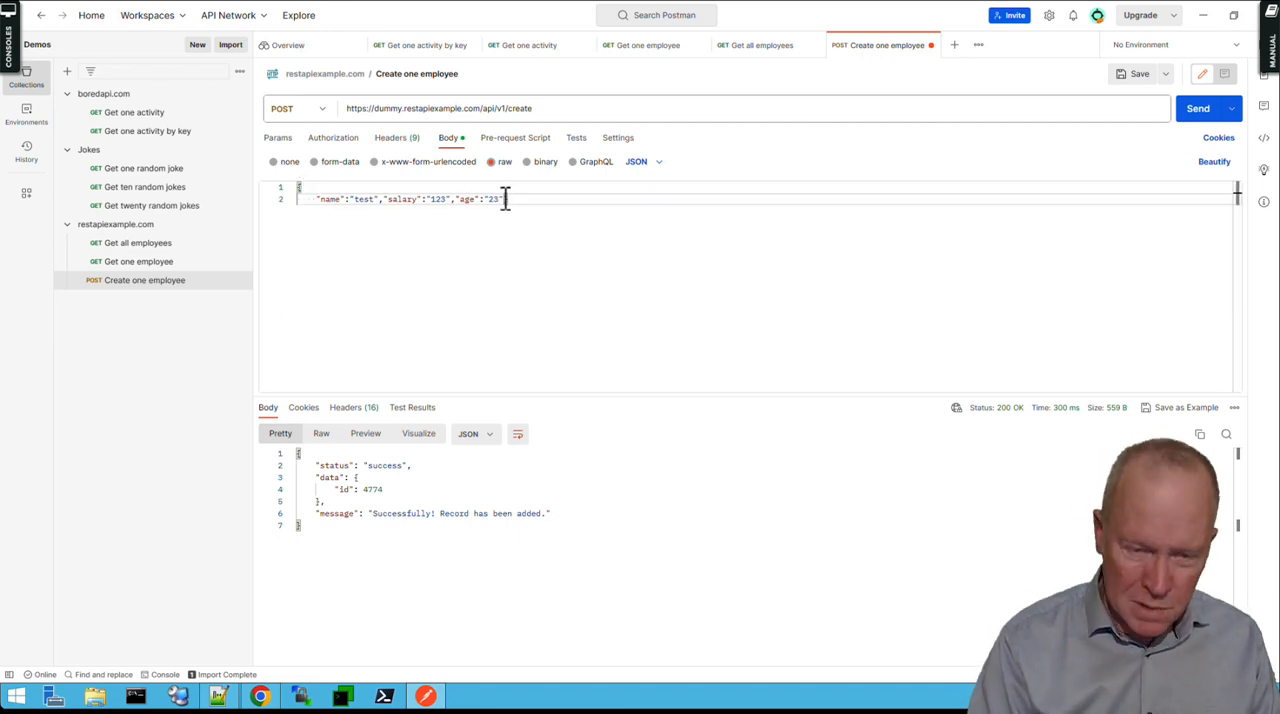
click(503, 199)
key(Return)
click(383, 199)
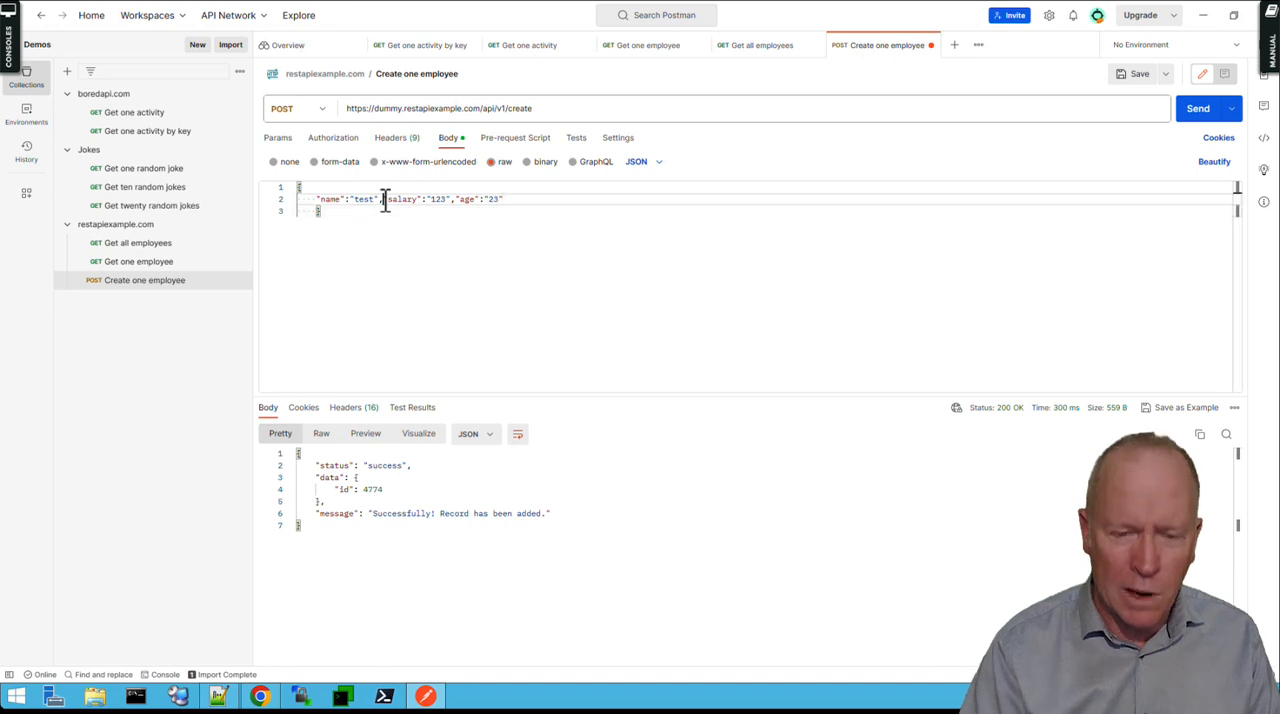
key(Return)
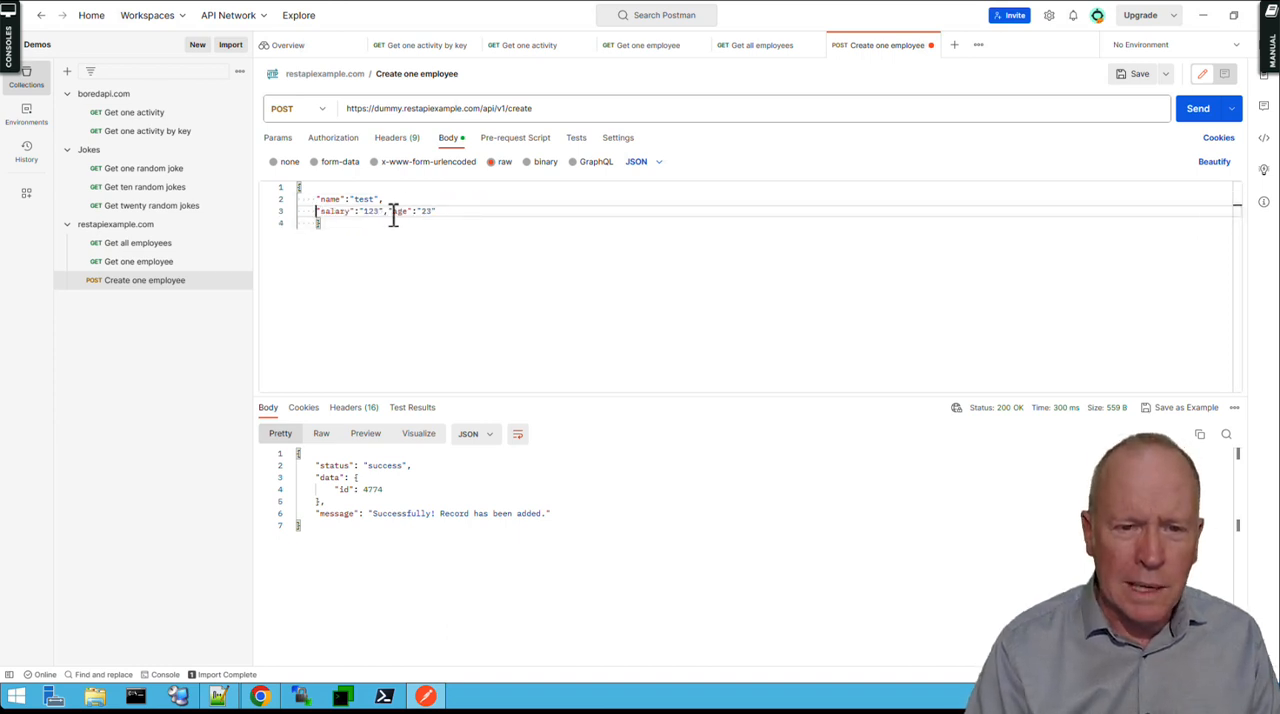
click(389, 212)
key(Return)
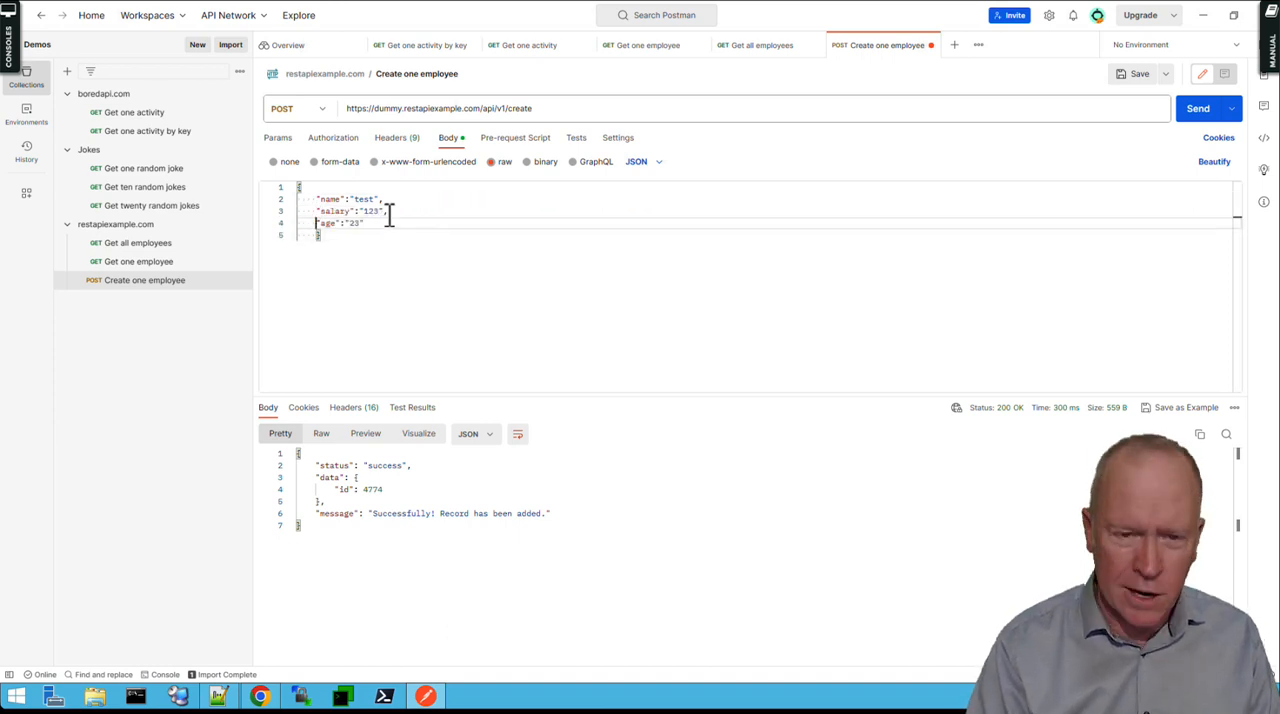
click(421, 273)
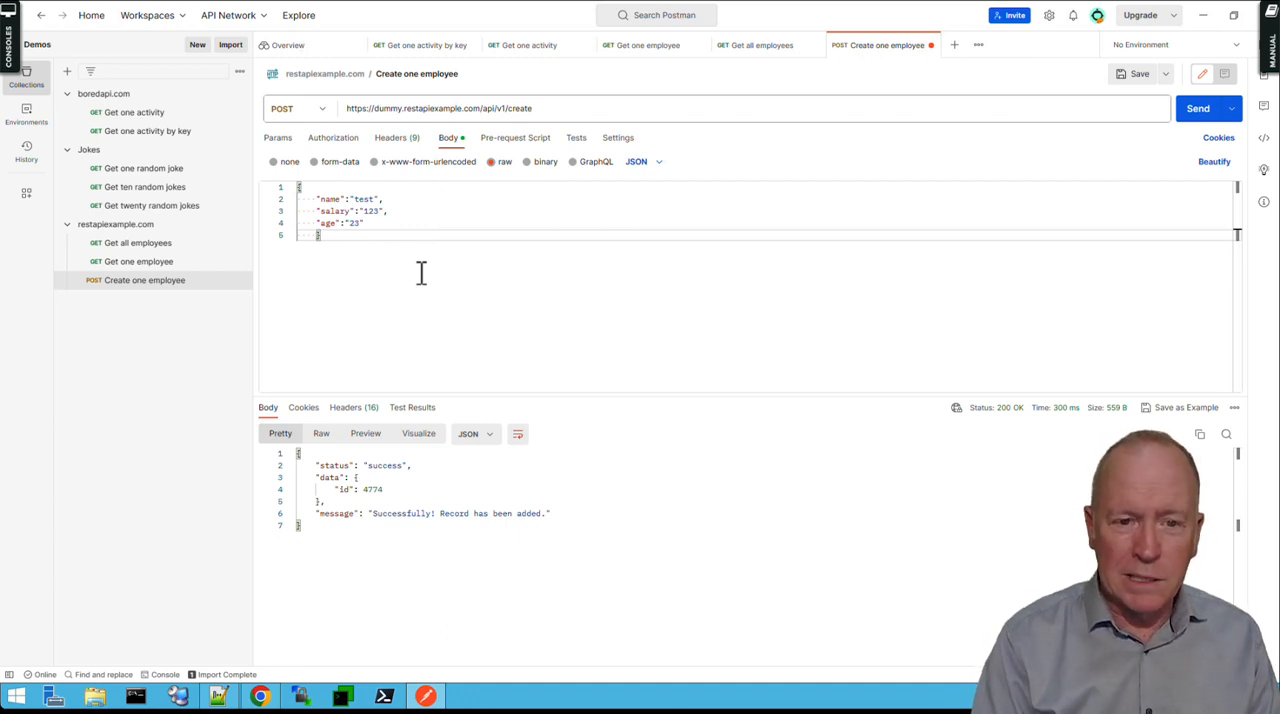
key(BackSpace)
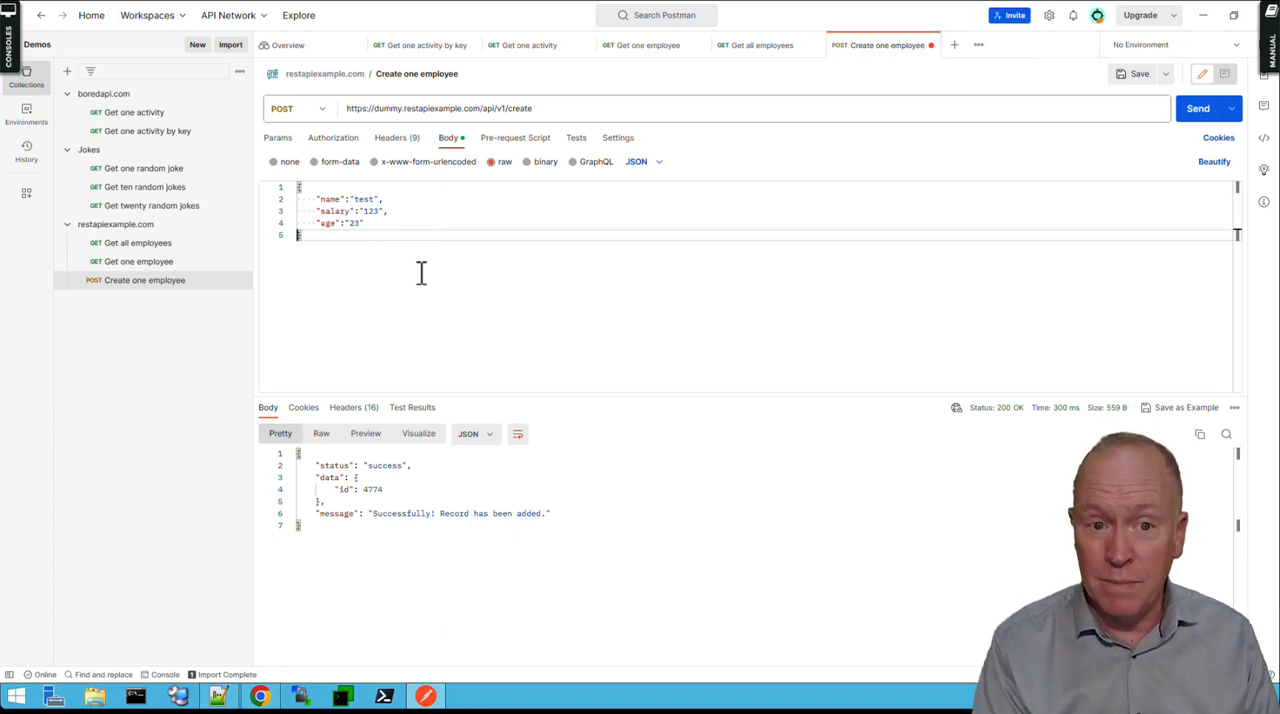
Try adding an id key with a made-up numeric string below the age key, and delete that line with its preceding comma.
click(383, 224)
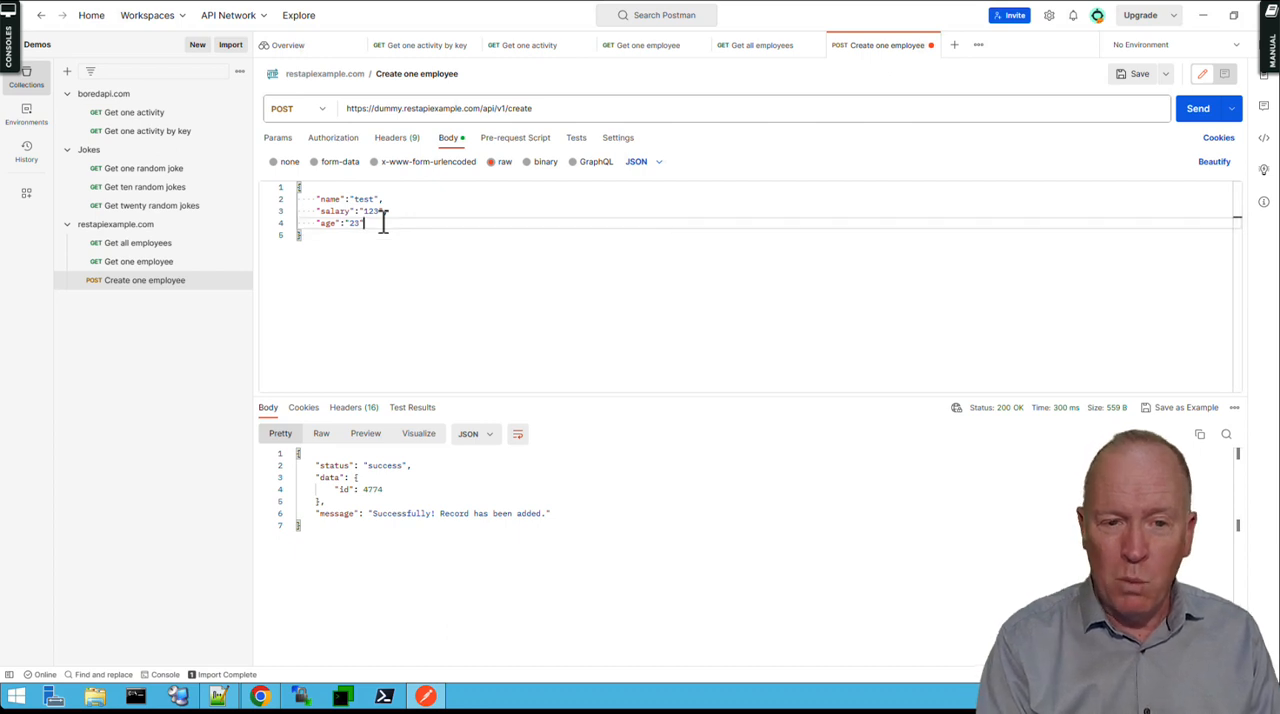
text(,)
key(Return)
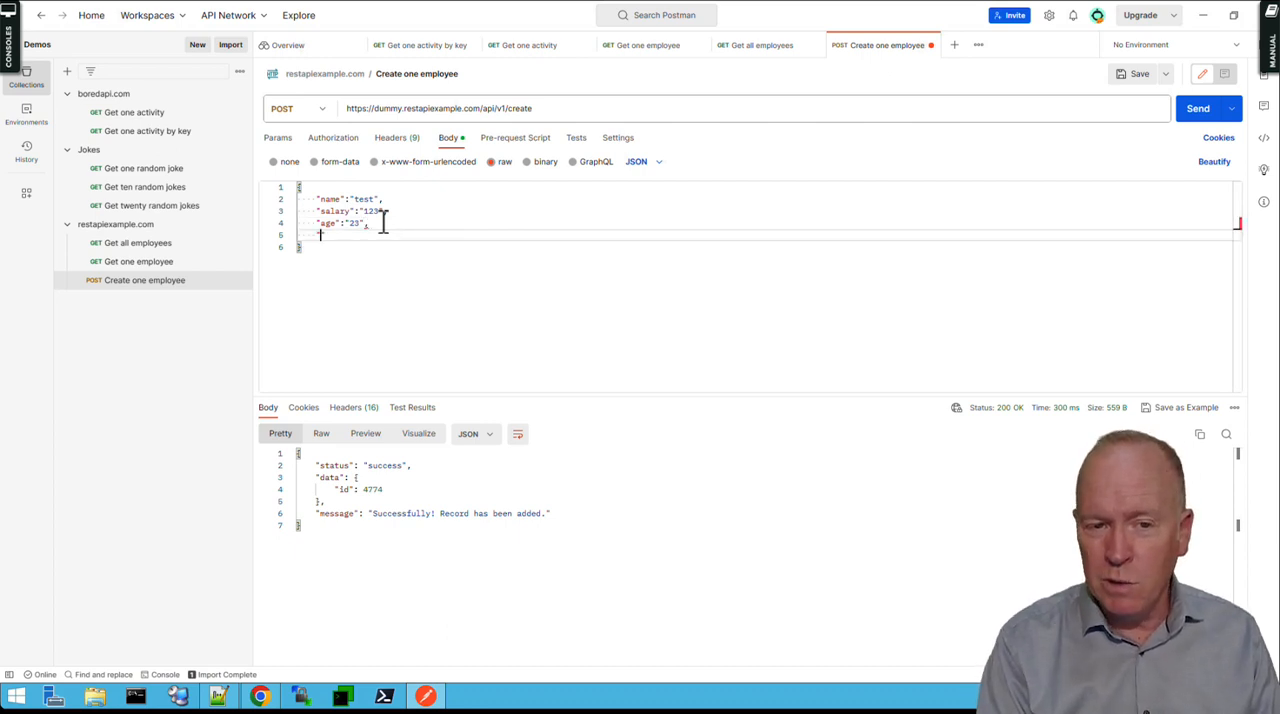
text("id)
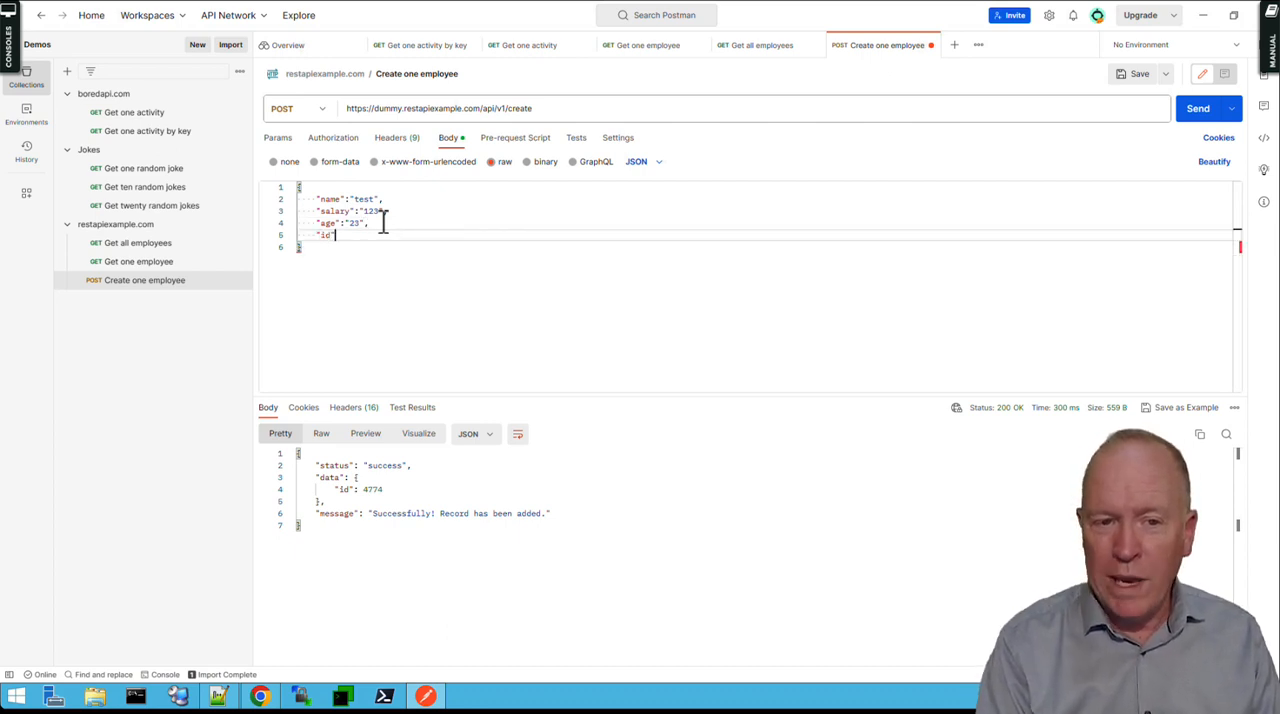
text(": "4)
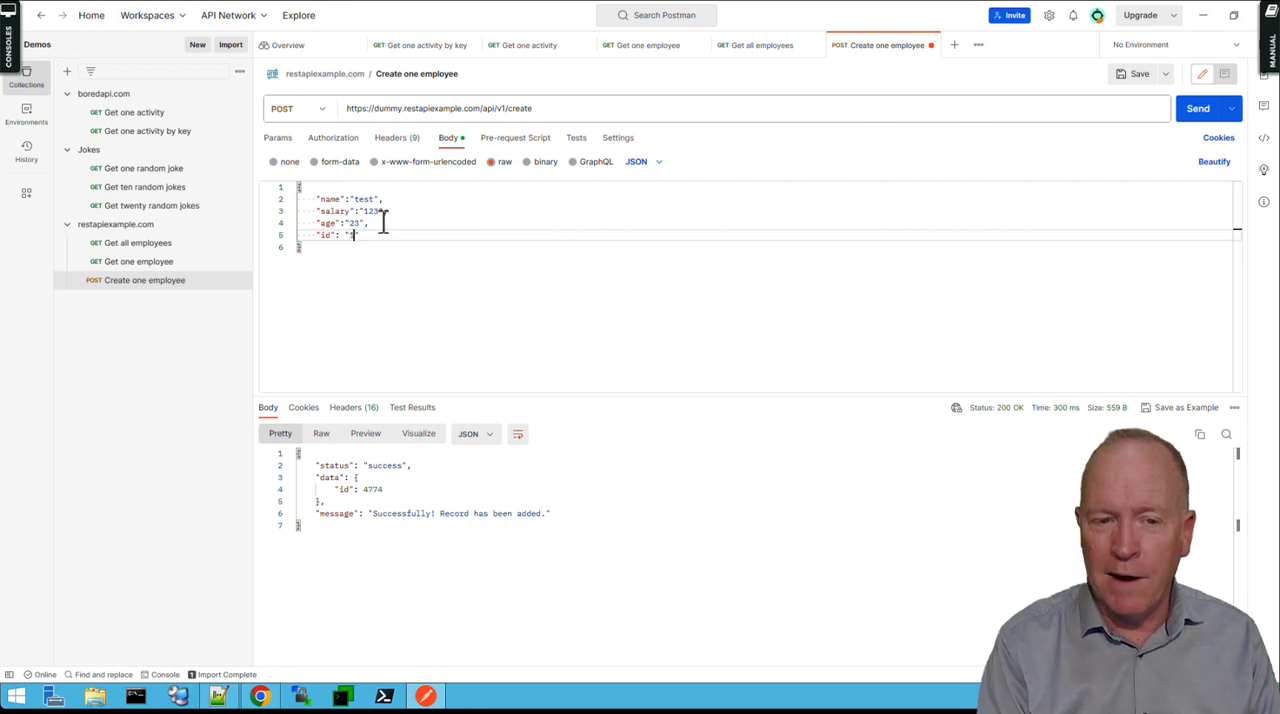
text(345245)
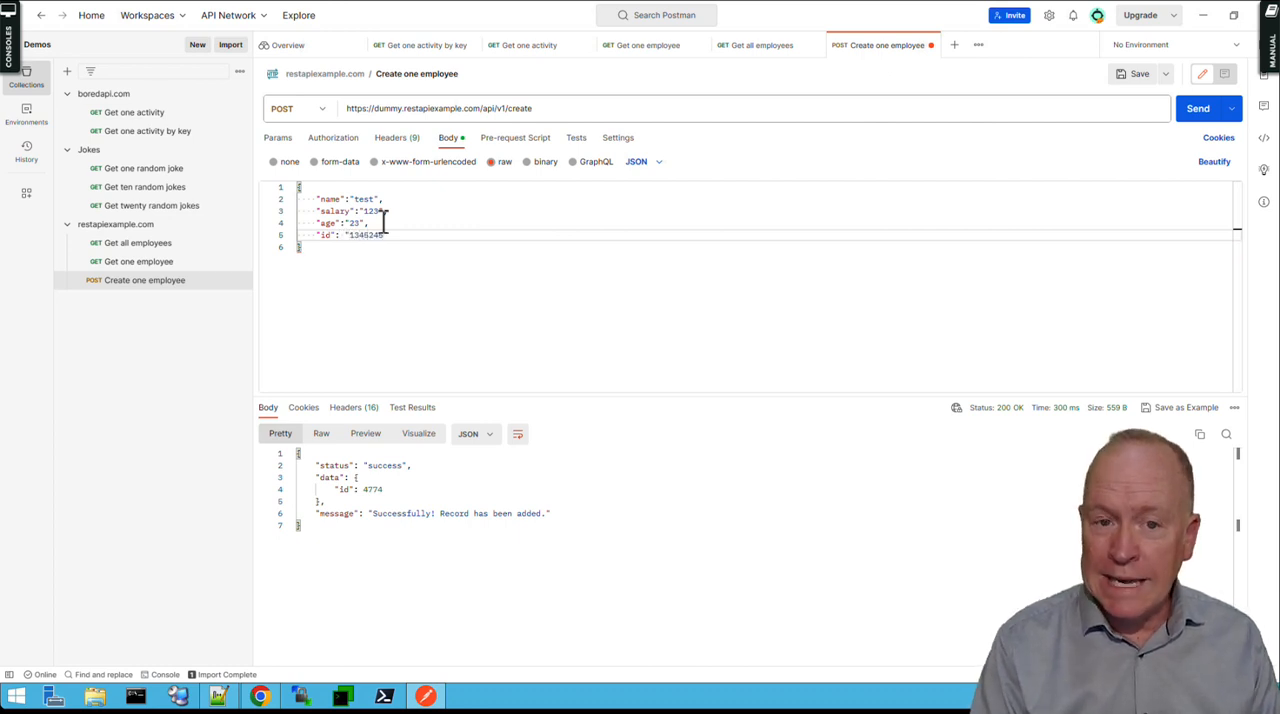
key(Down)
key(Up)
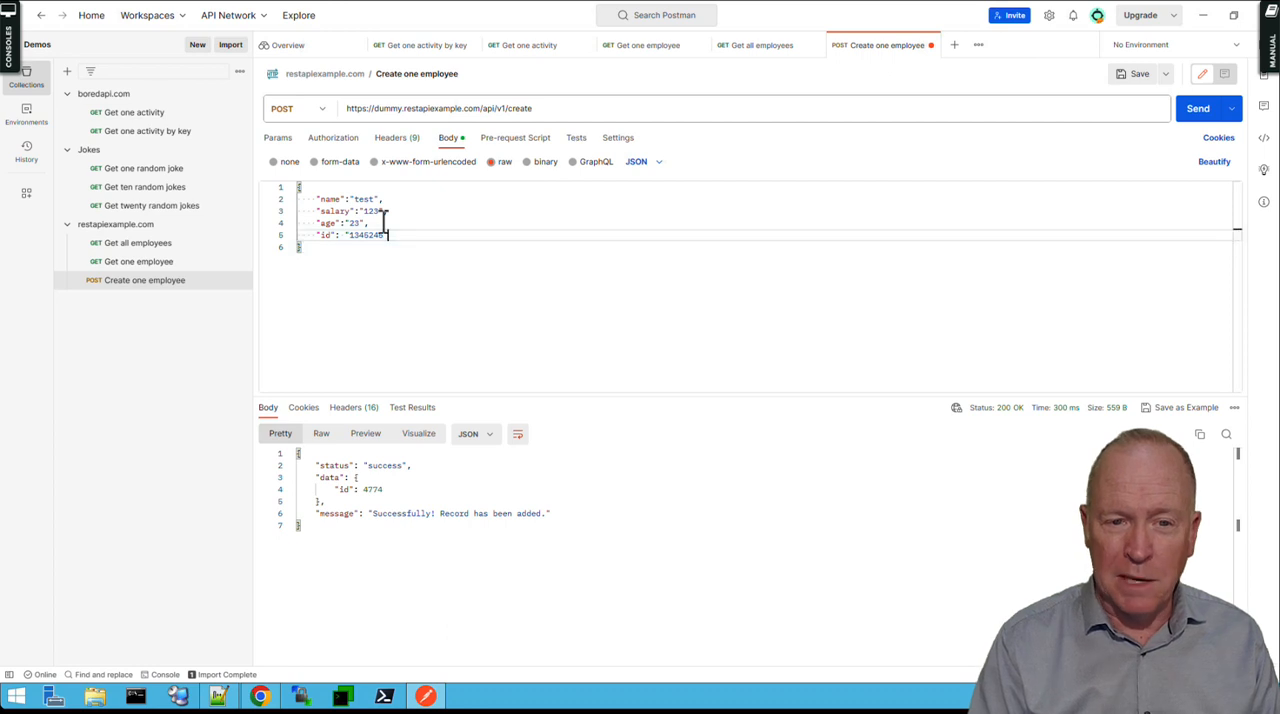
key(shift+Up)
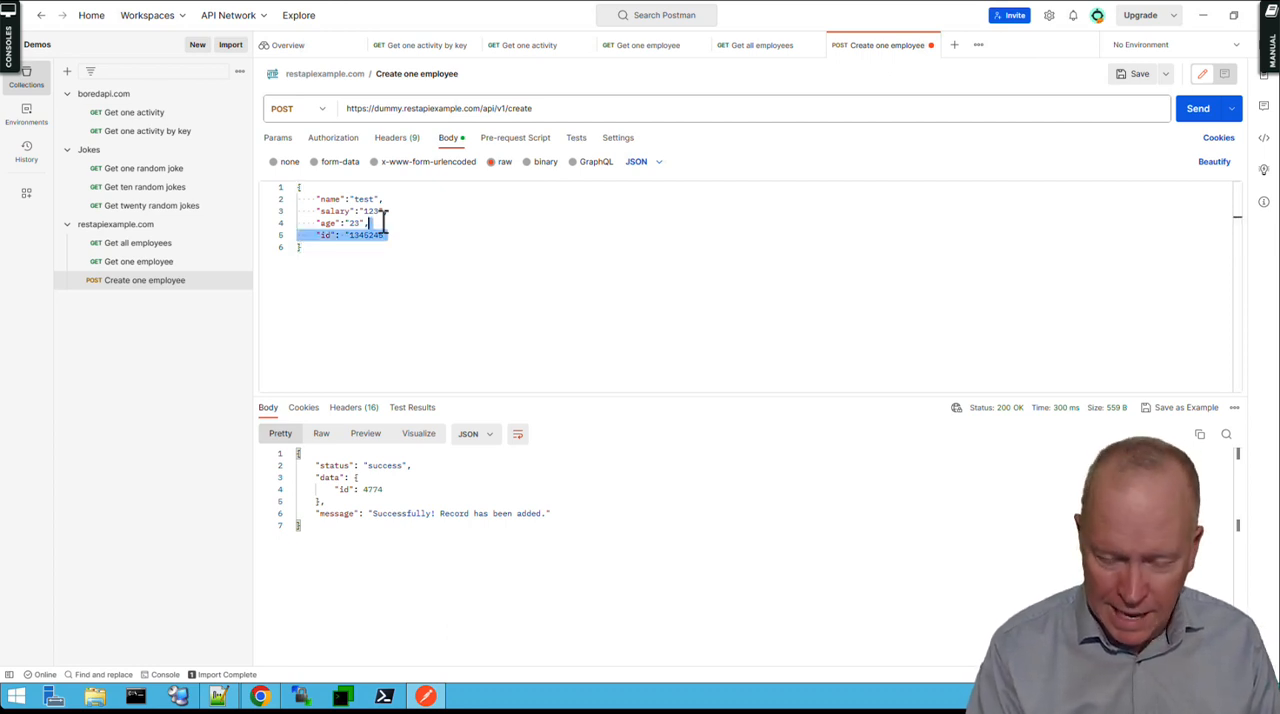
key(BackSpace)
key(BackSpace)
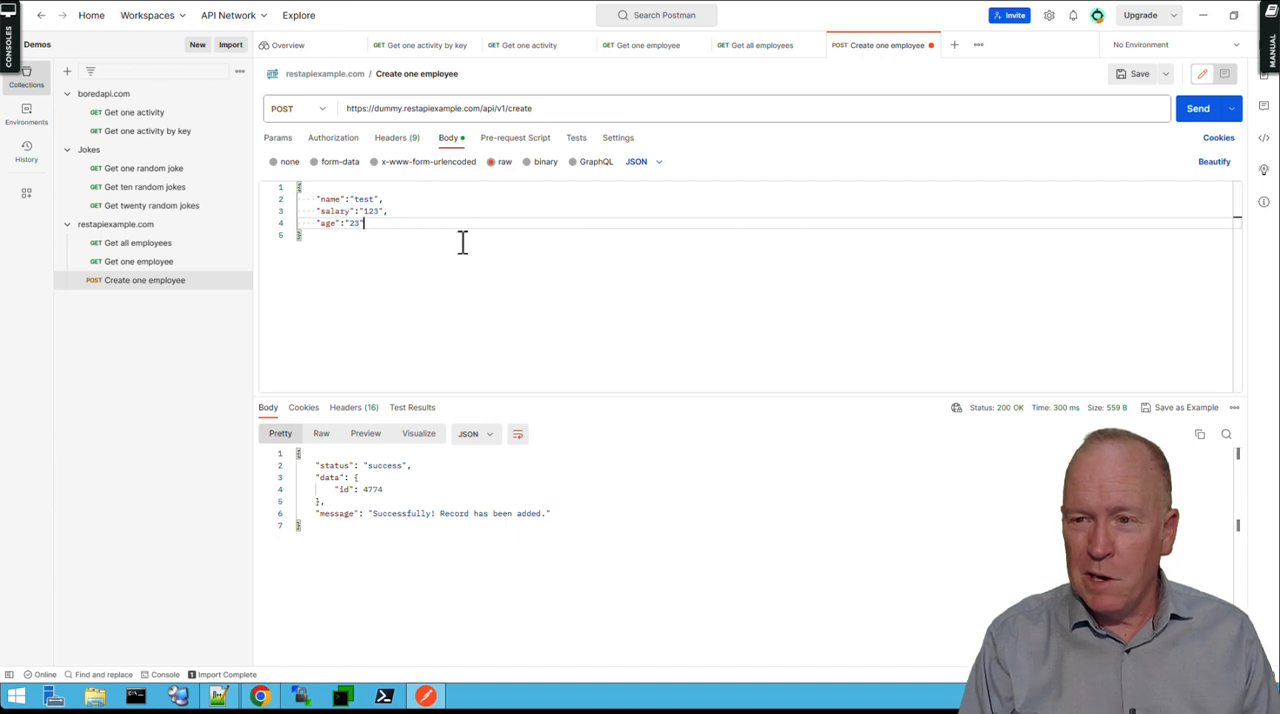
Save the Create one employee request and send it with the sample JSON body.
click(1130, 80)
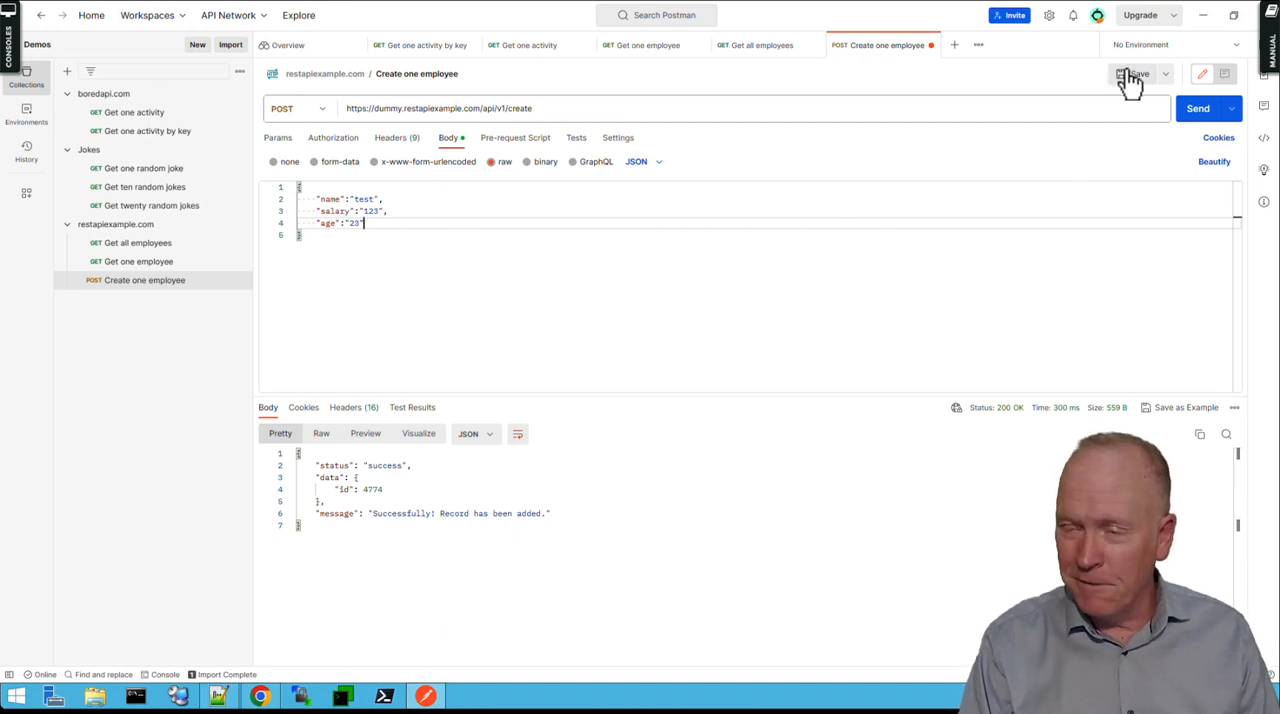
click(1204, 120)
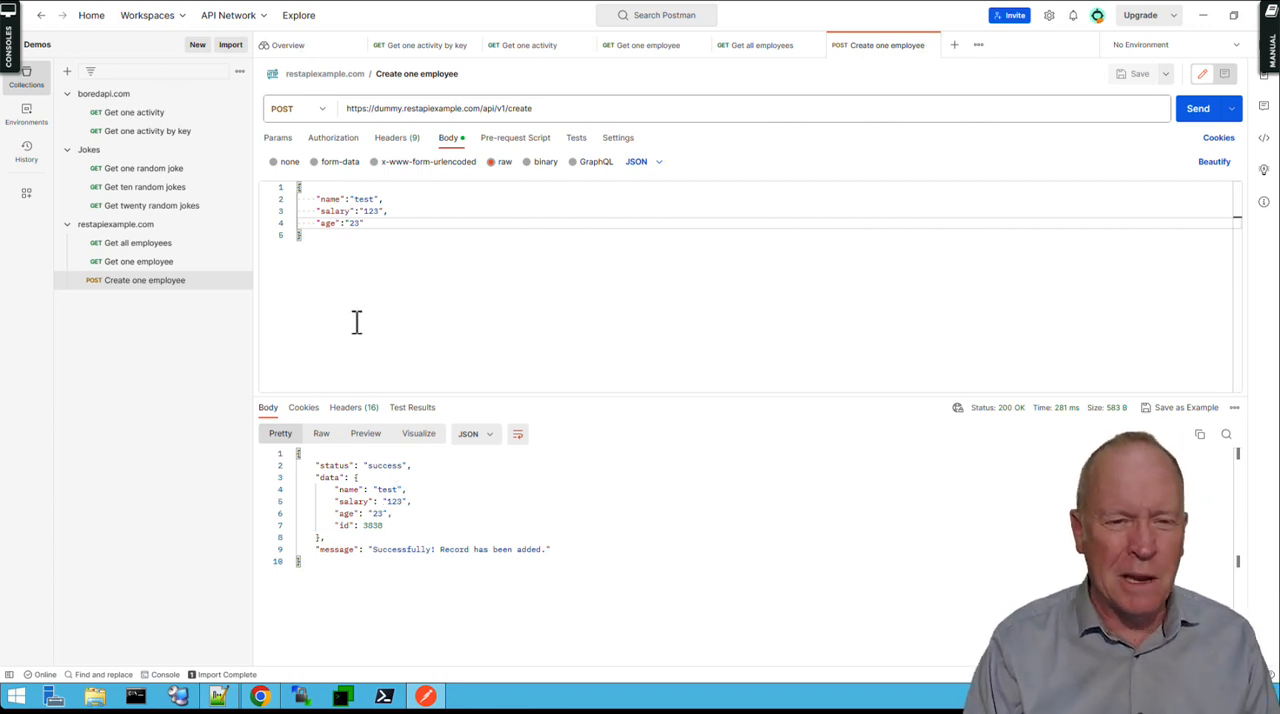
In the JSON body, set name to the employee's full name, salary to 999999999 and age to ???
click(365, 200)
double_click(365, 199)
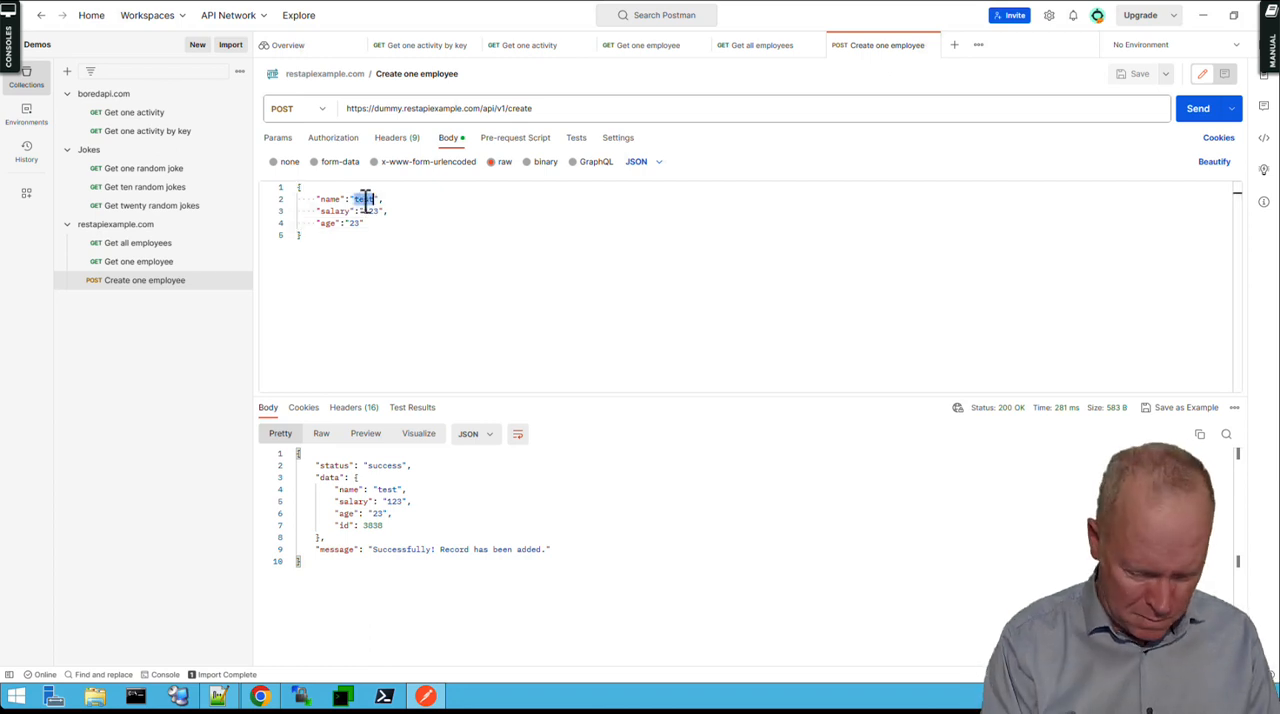
text(Bi)
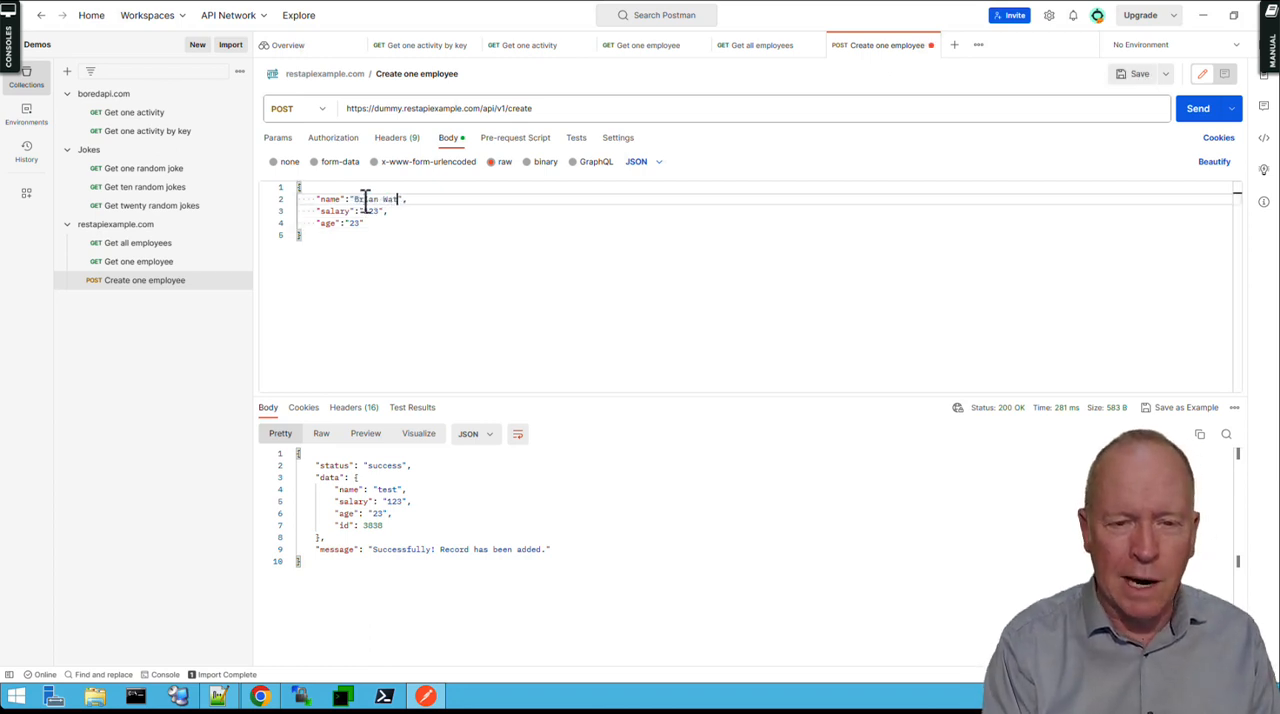
double_click(371, 211)
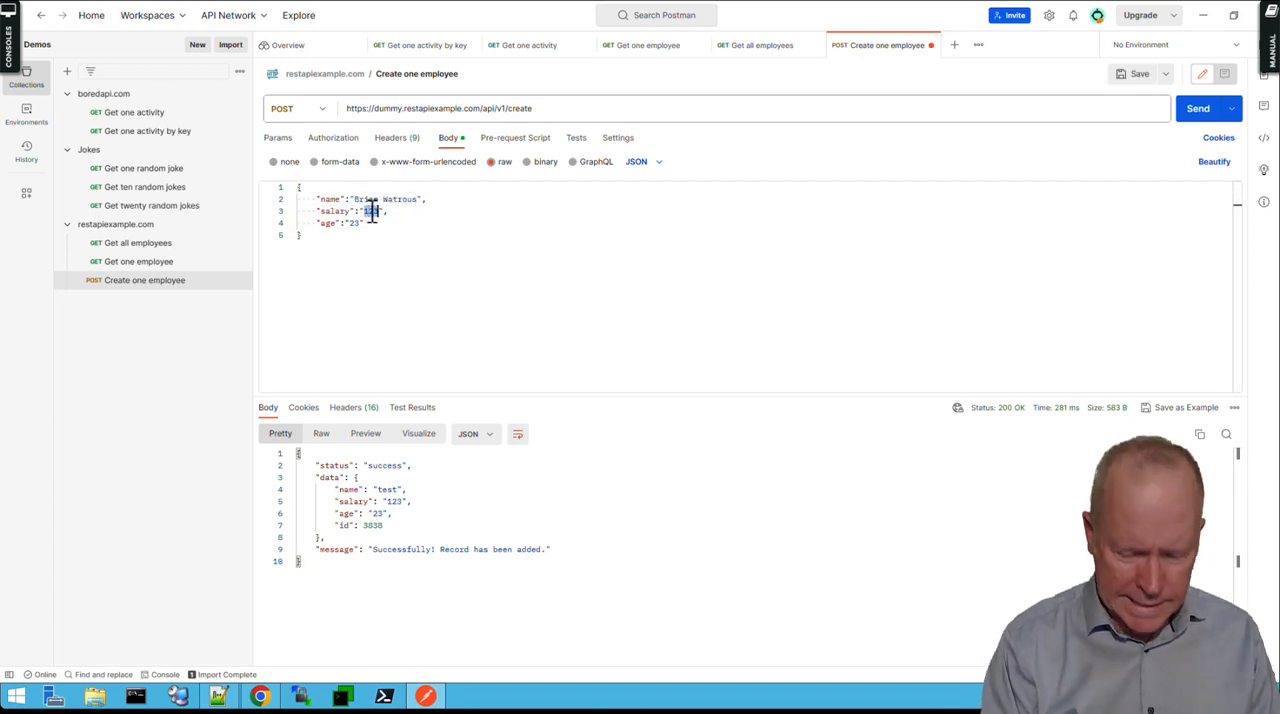
text(90)
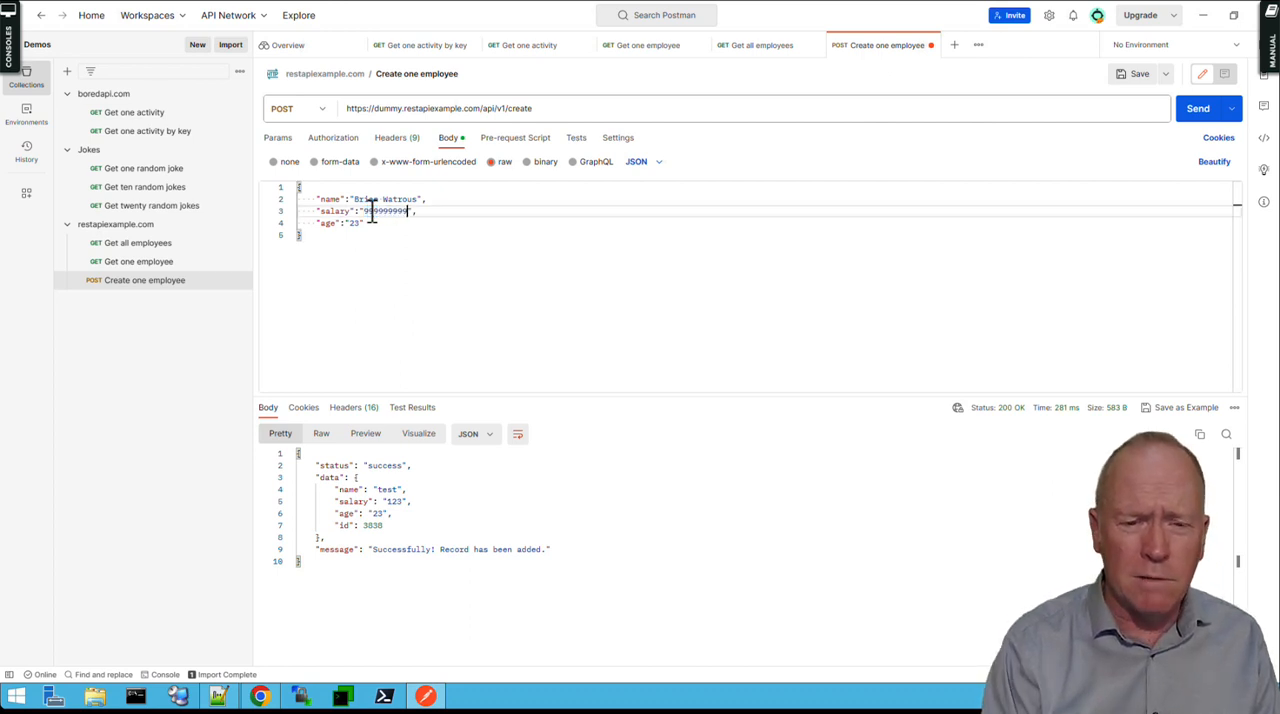
double_click(356, 223)
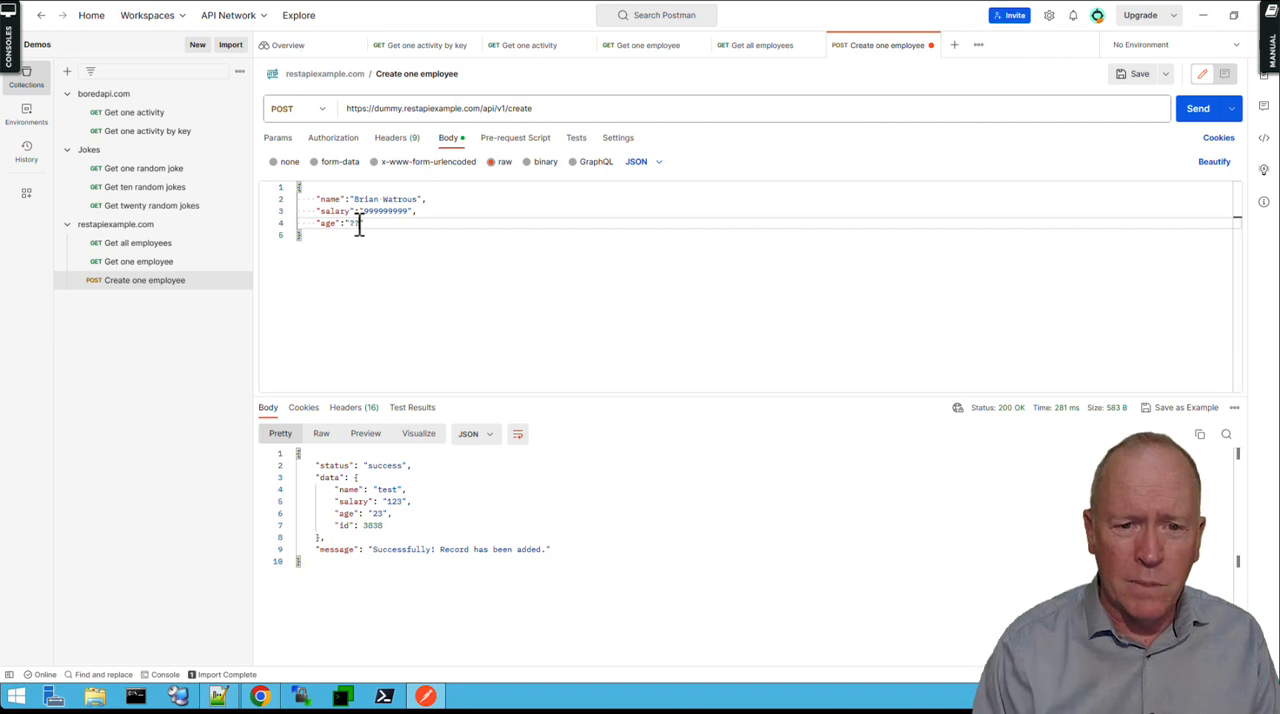
text(???)
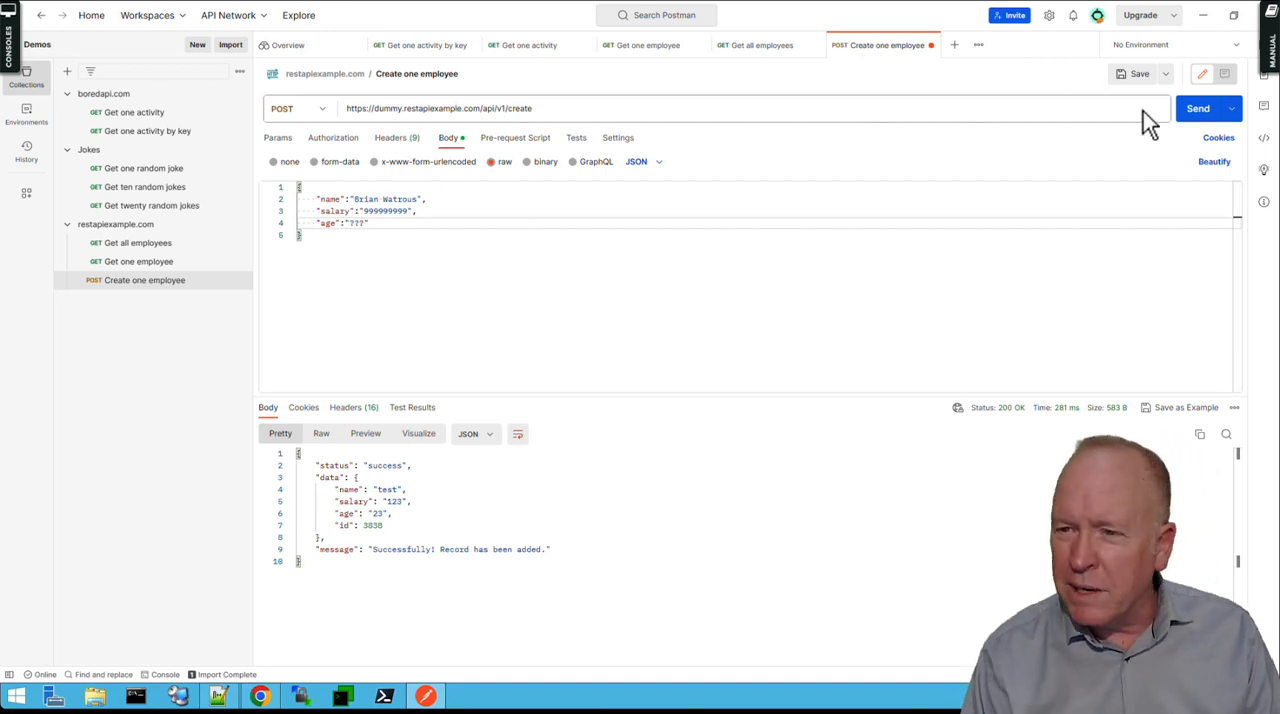
Send the create request with the edited body, resend it, and highlight the id line in the response.
click(1197, 110)
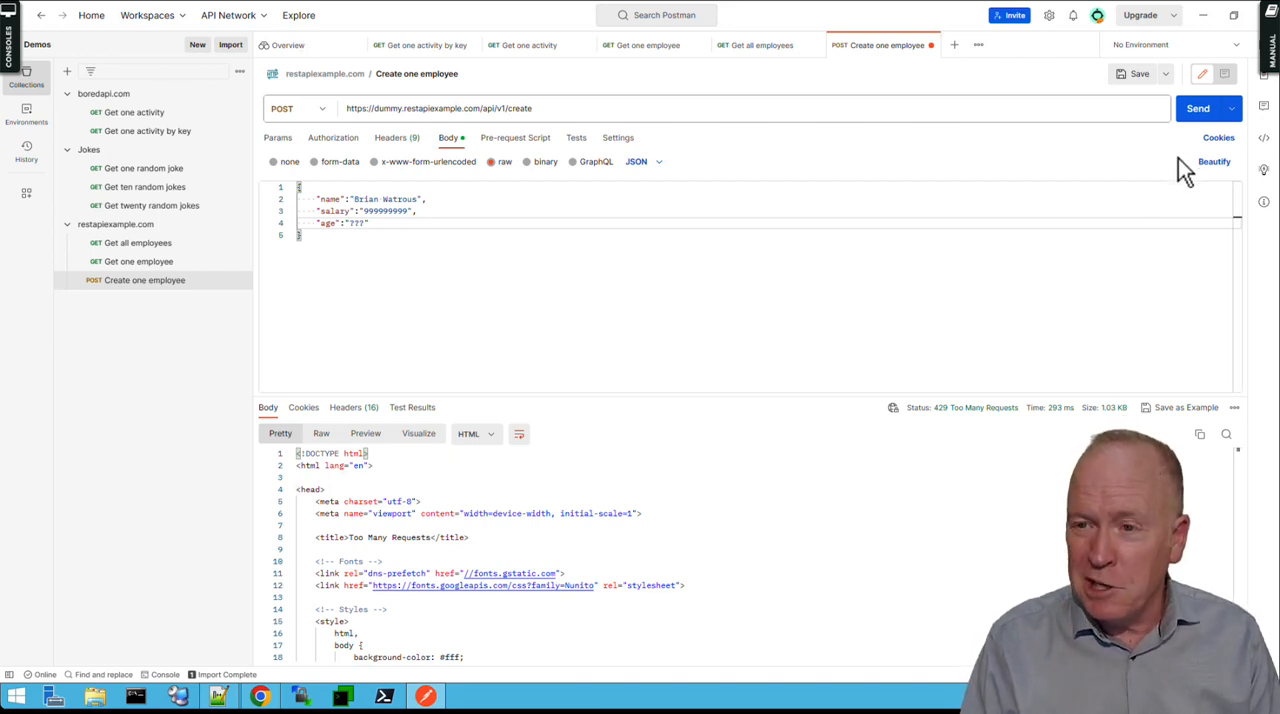
click(1199, 115)
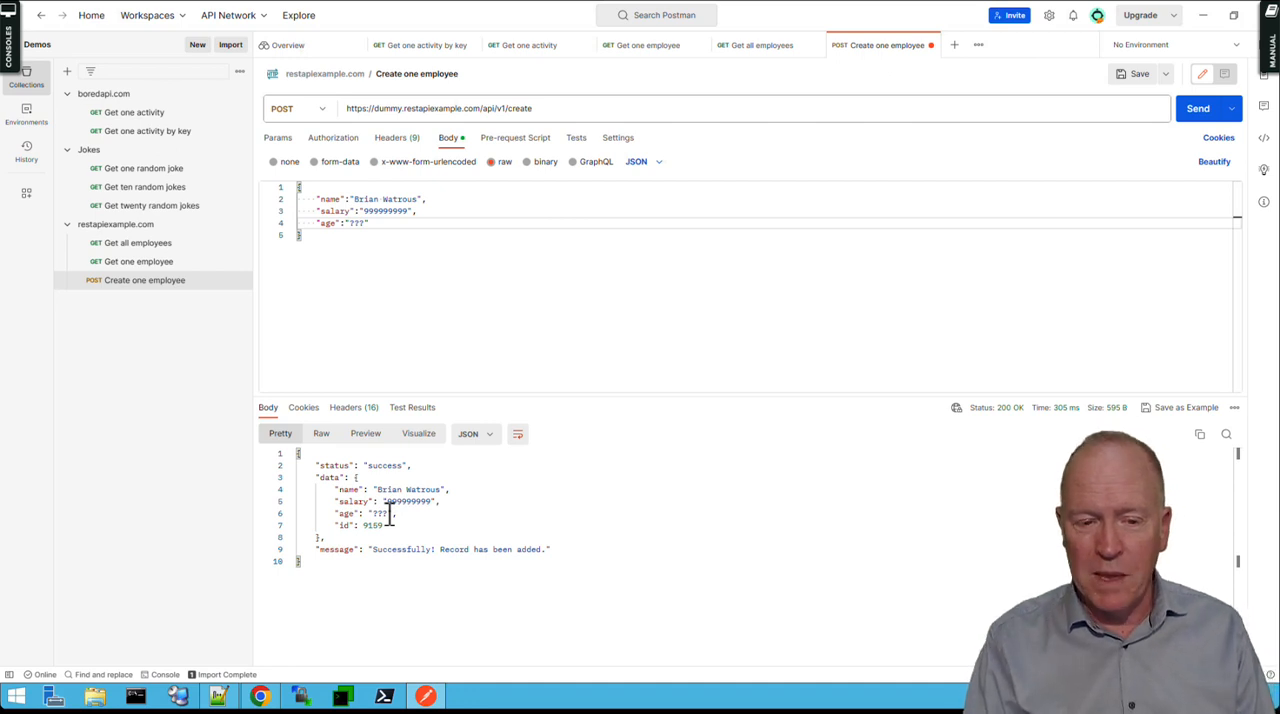
drag(384, 525, 331, 526)
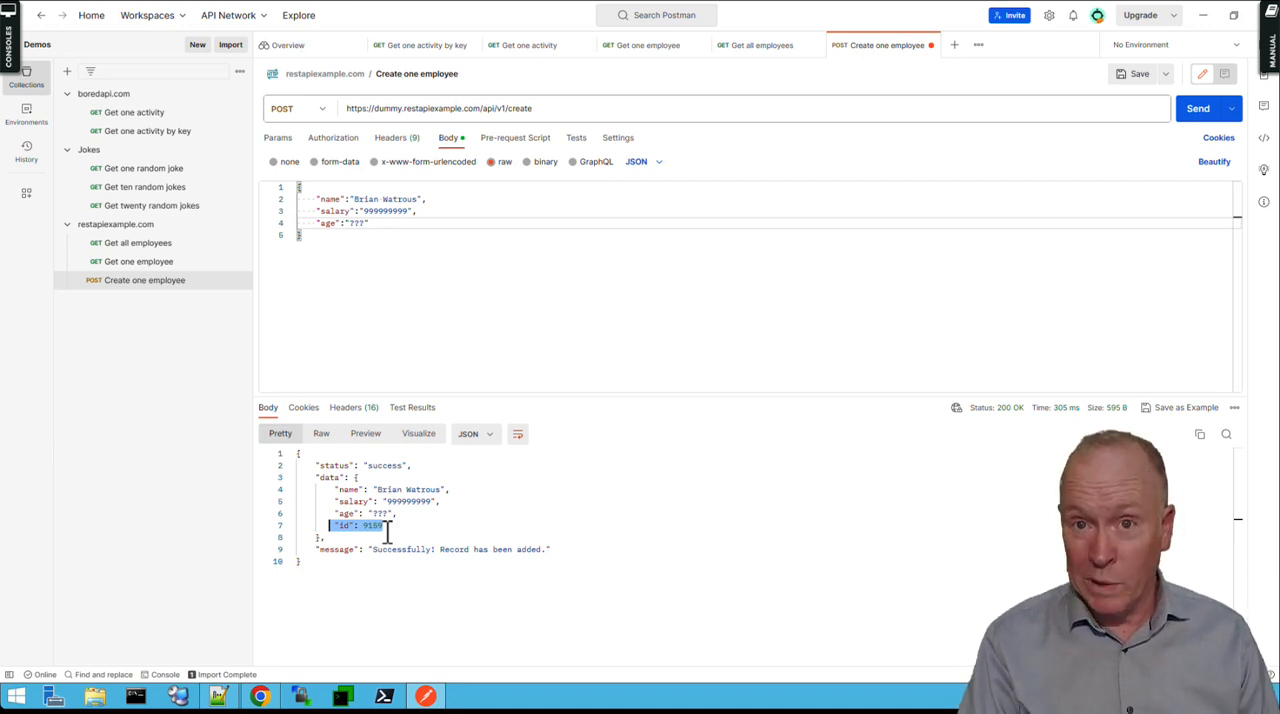
Switch to Chrome, open the details page of the /update/{id} PUT route, and highlight its sample JSON.
click(260, 697)
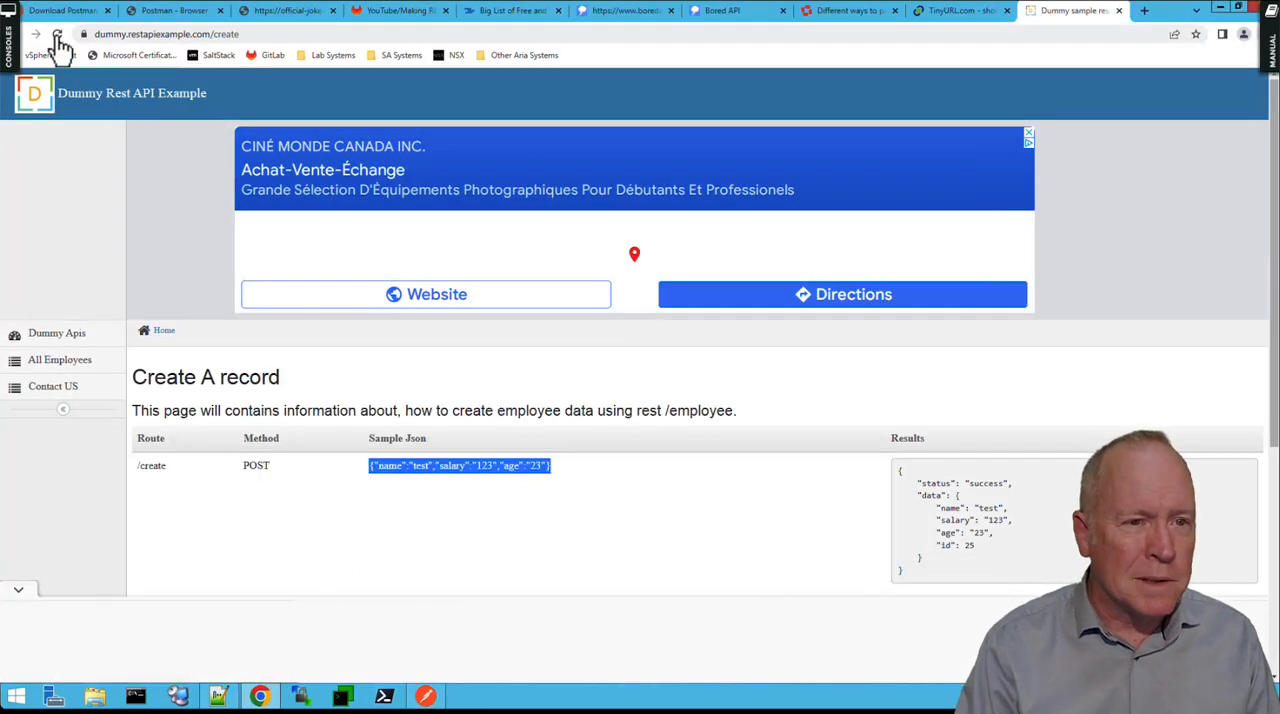
click(24, 40)
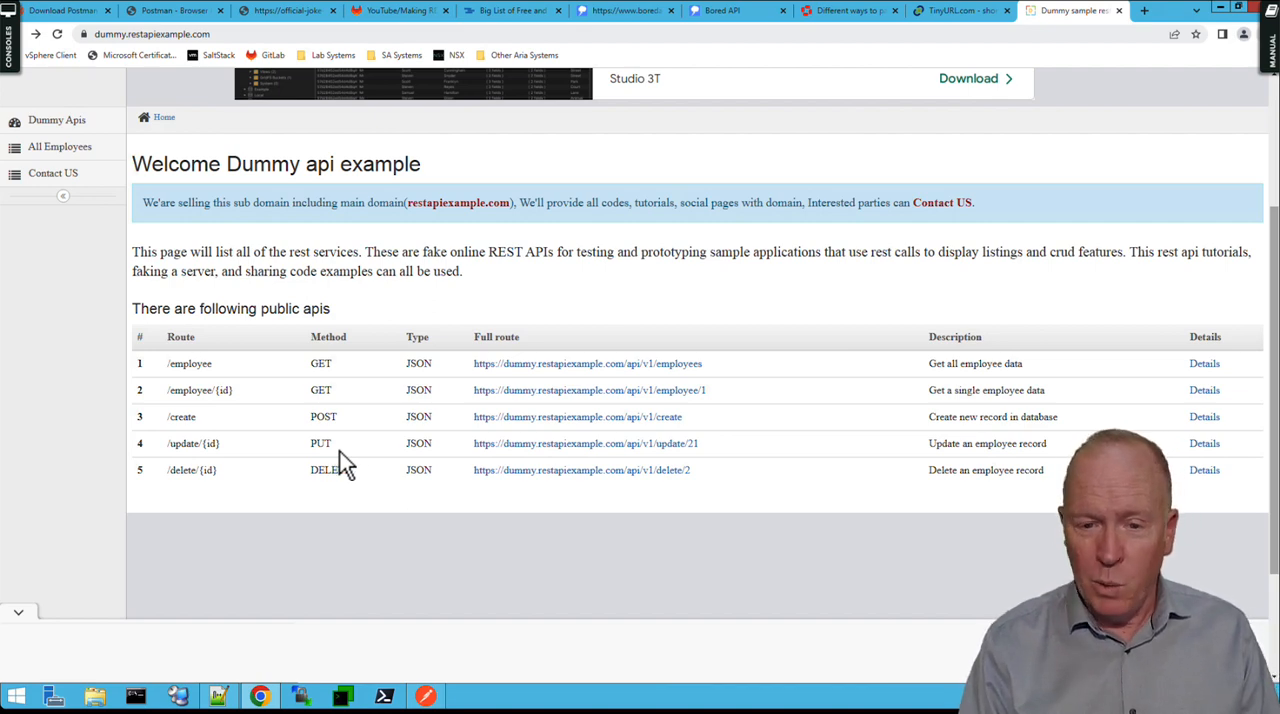
click(1207, 448)
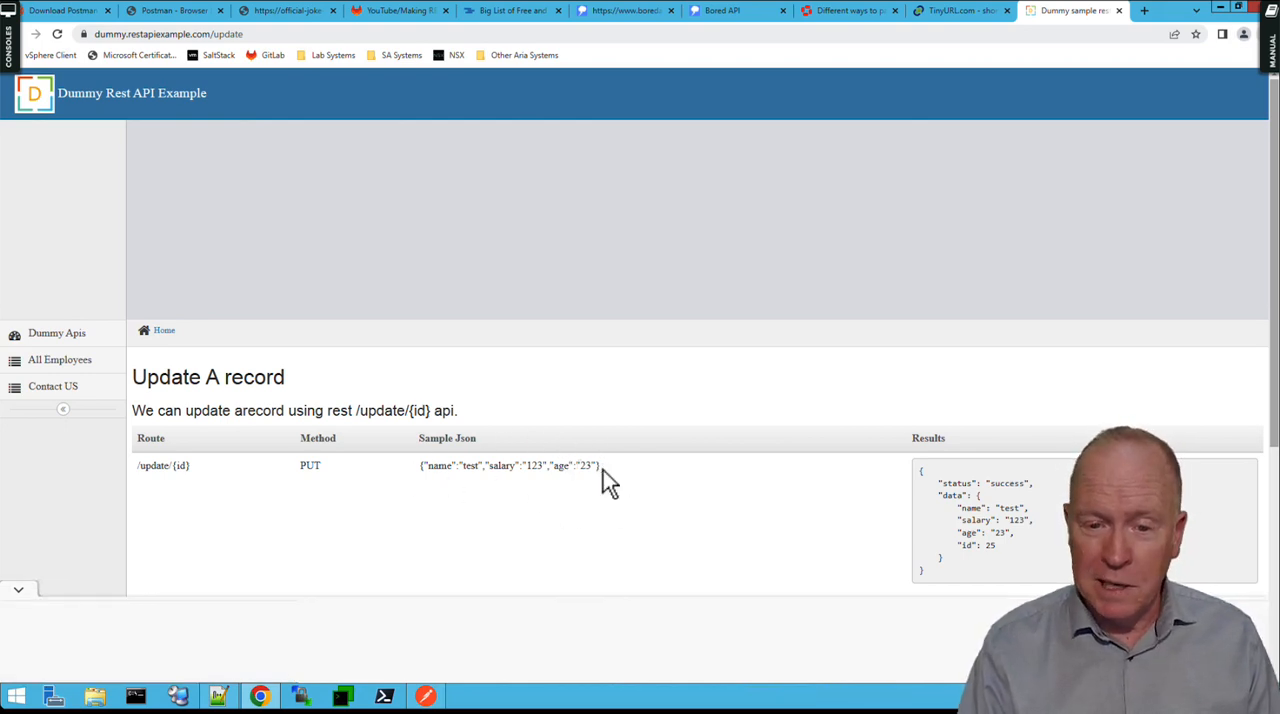
drag(603, 467, 420, 476)
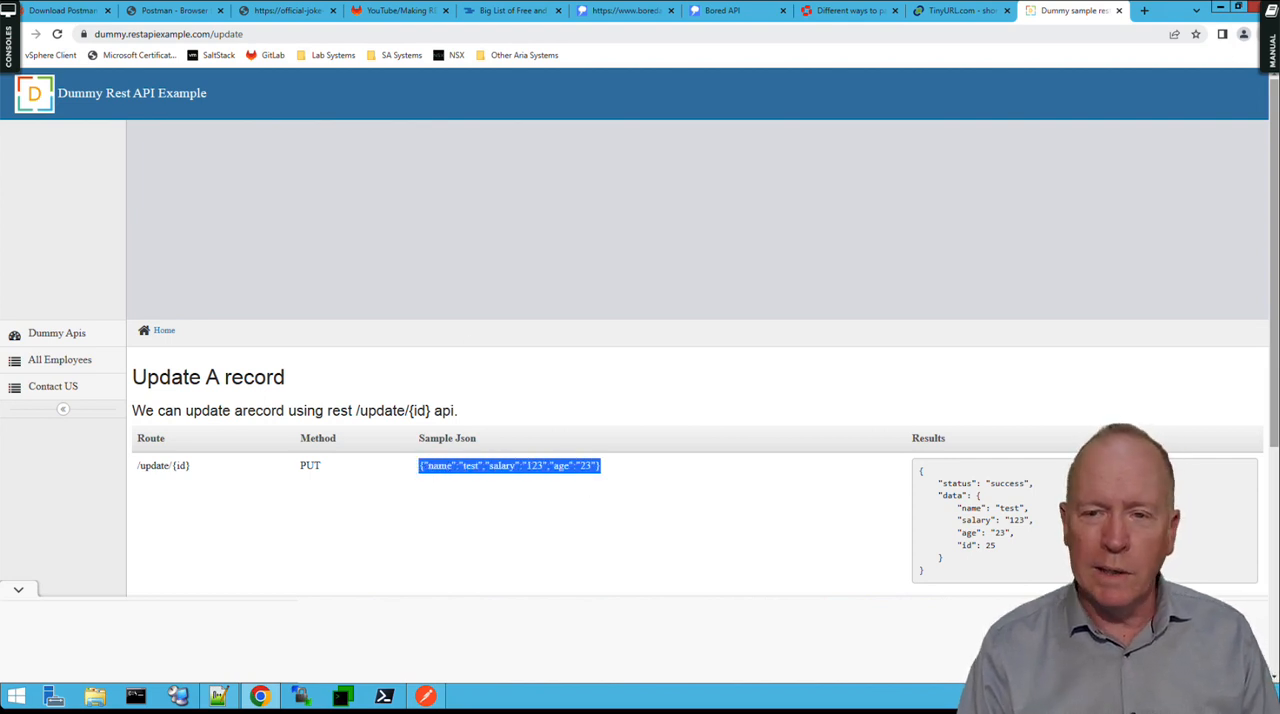
Switch back to Postman and duplicate the Create one employee request in the restapiexample.com collection.
click(427, 697)
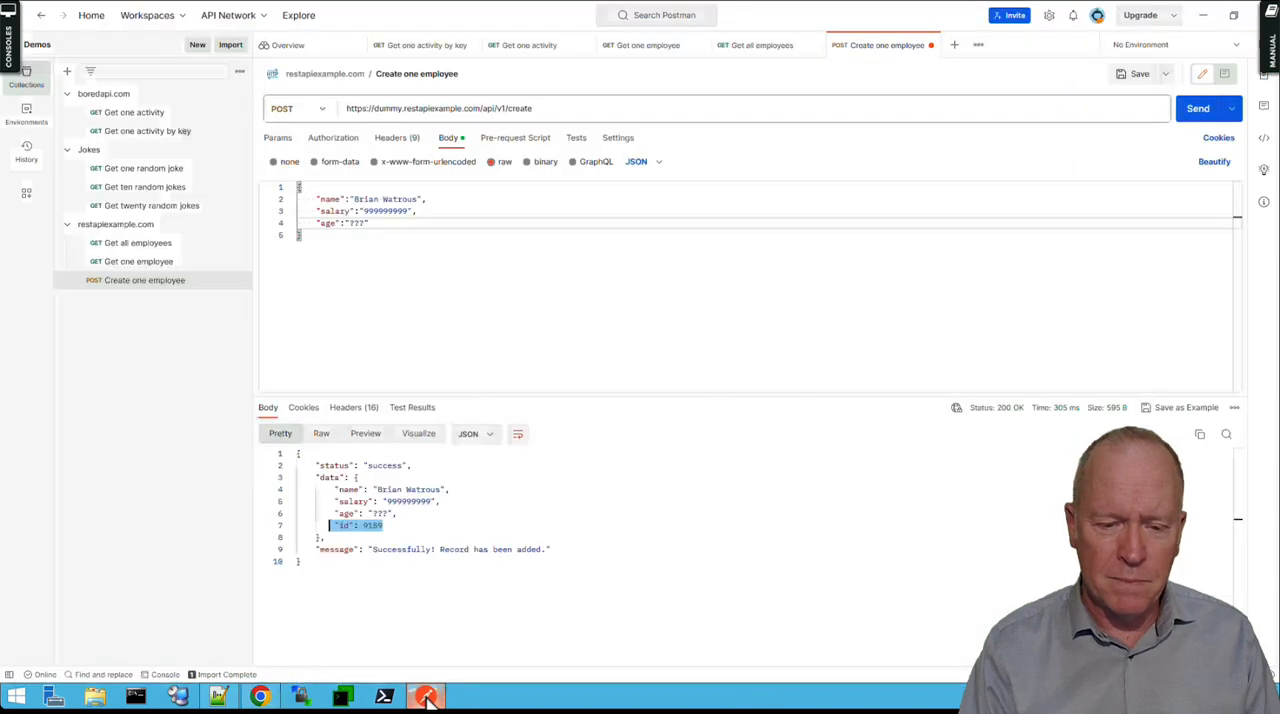
right_click(172, 290)
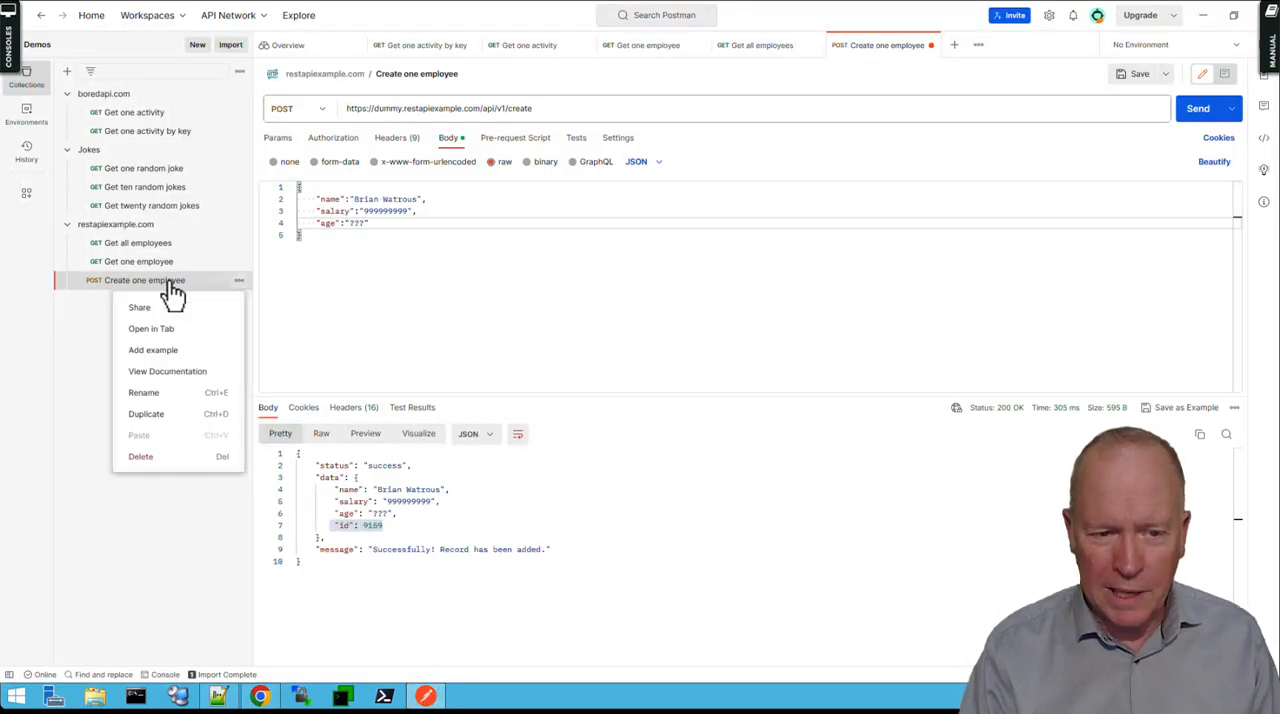
click(172, 424)
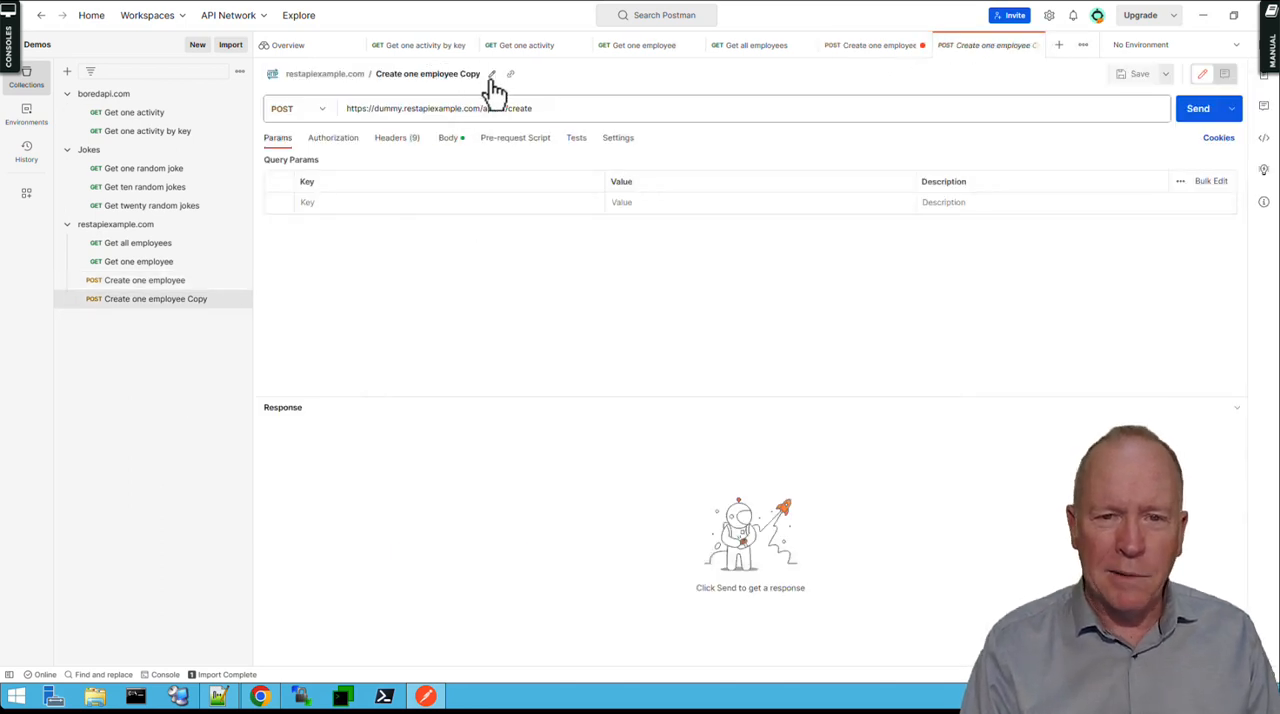
Rename the duplicated request as Update one employee.
click(491, 74)
double_click(387, 78)
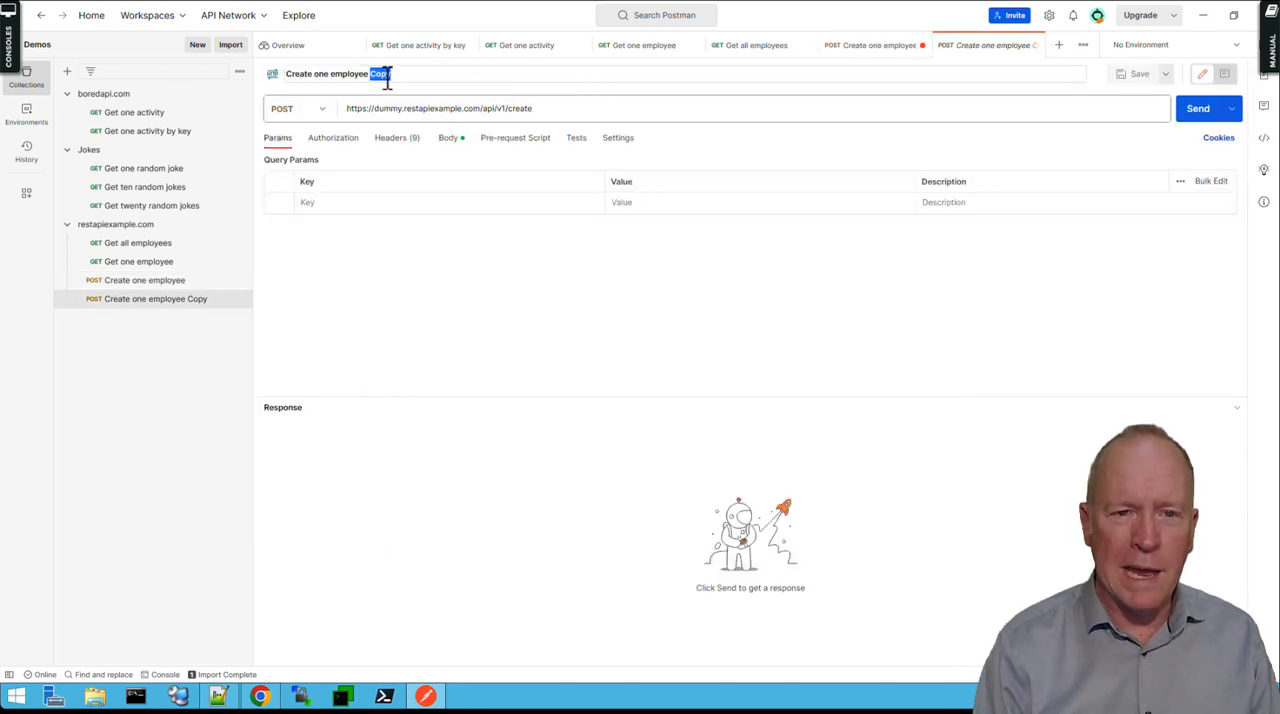
key(BackSpace)
double_click(301, 78)
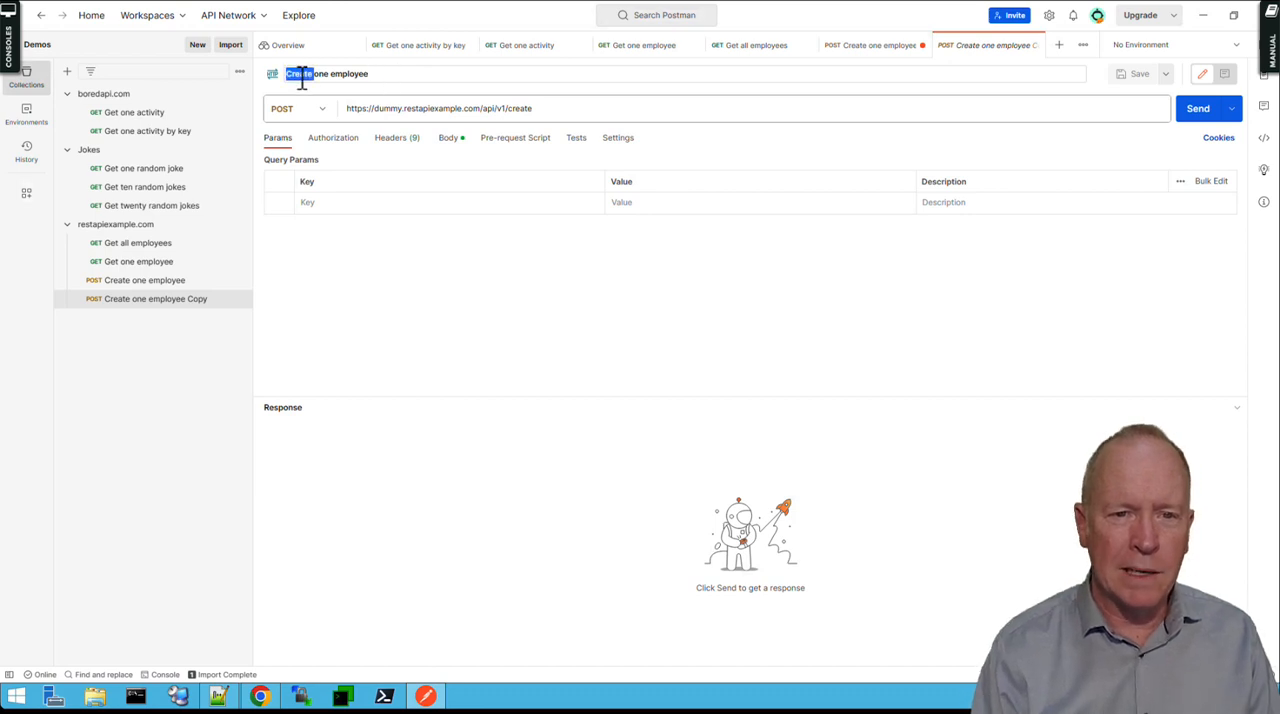
text(Update)
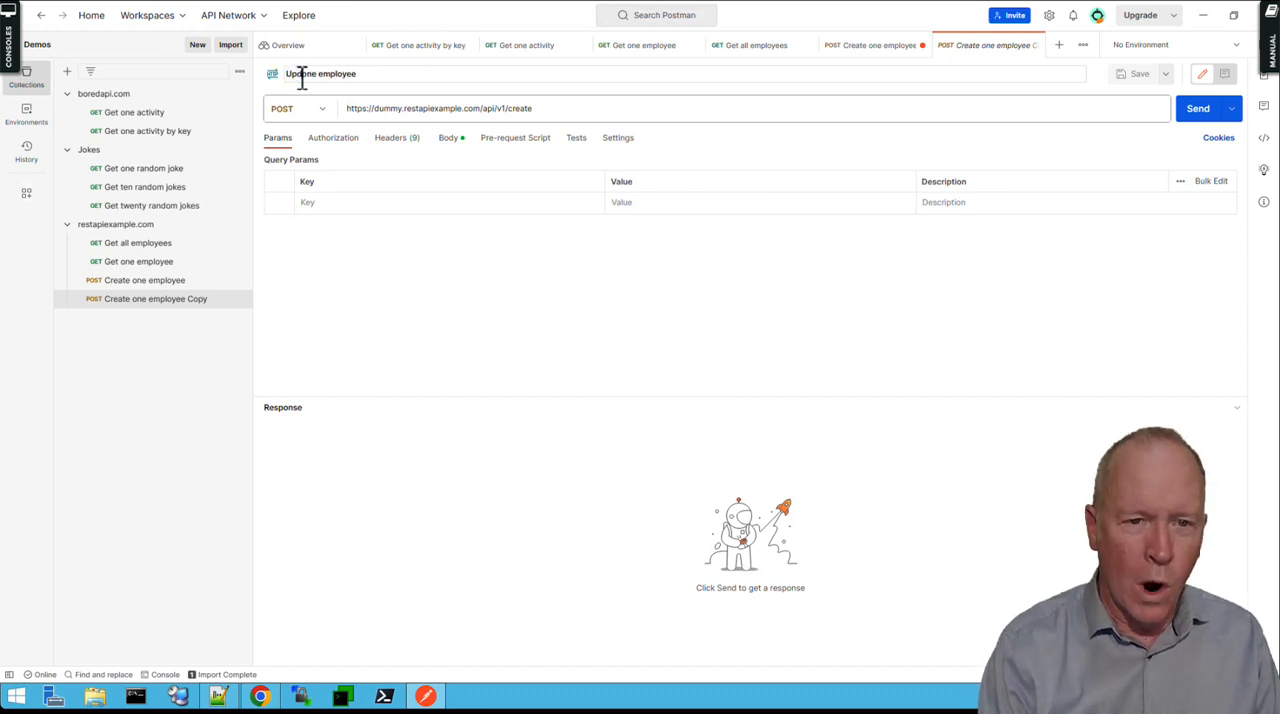
Replace create with update/ at the end of the Update one employee request's URL.
double_click(531, 108)
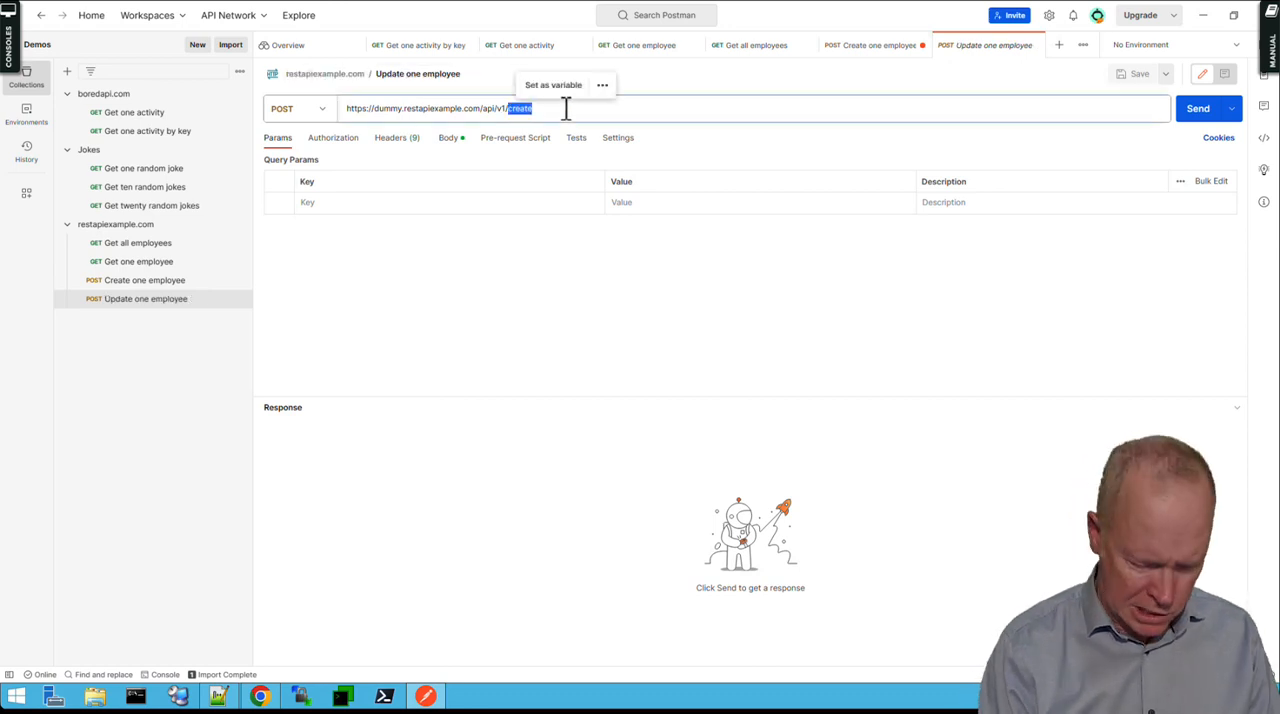
text(upate)
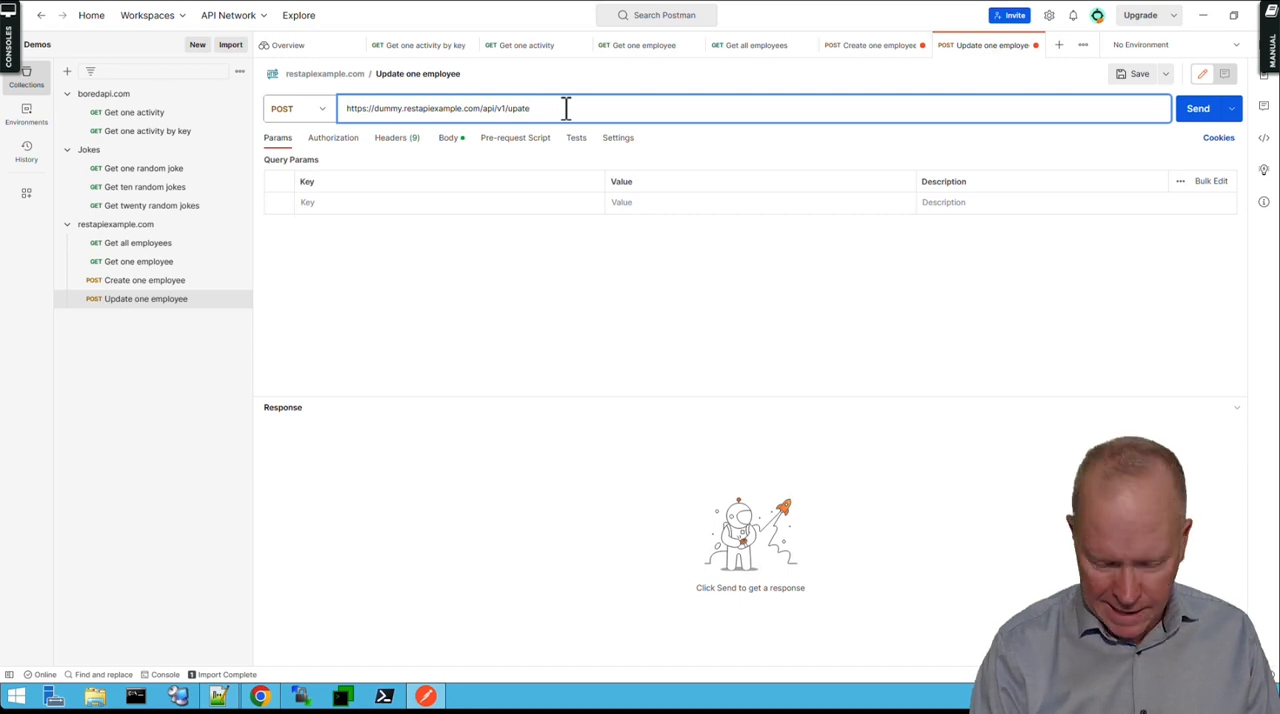
text(d)
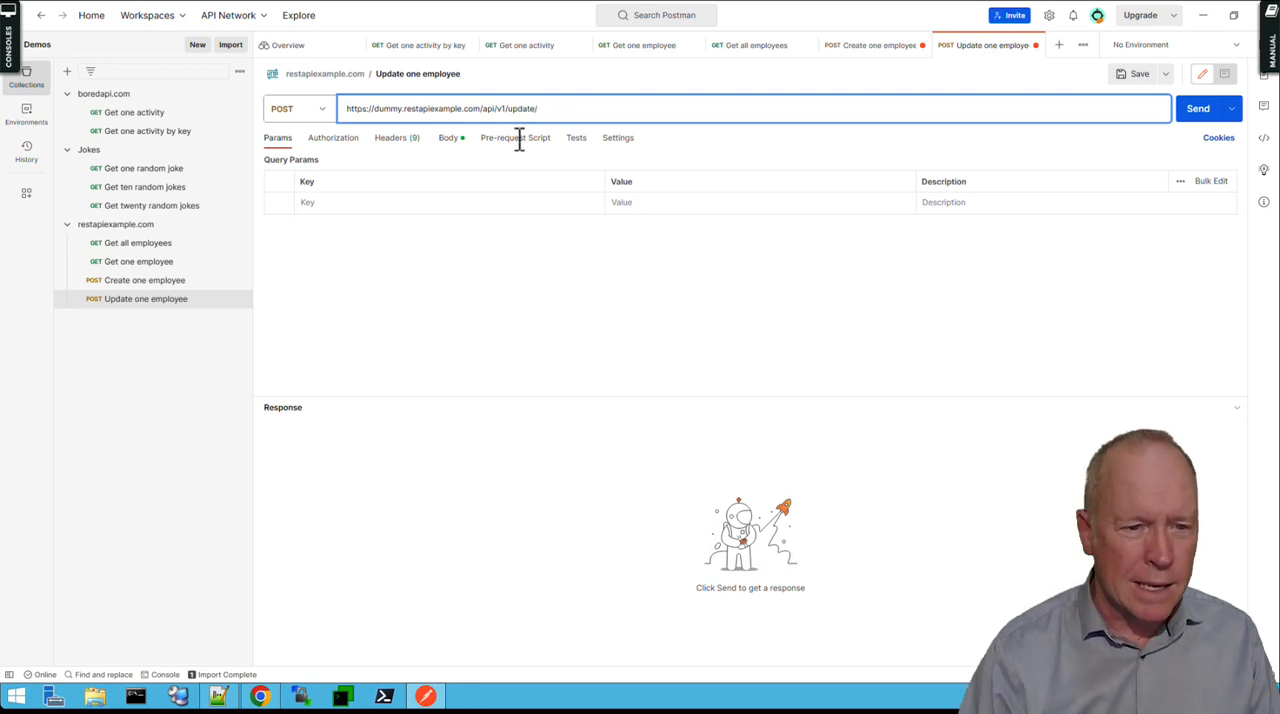
Copy the id 9159 from the Create one employee response and append it to the Update one employee URL.
click(166, 284)
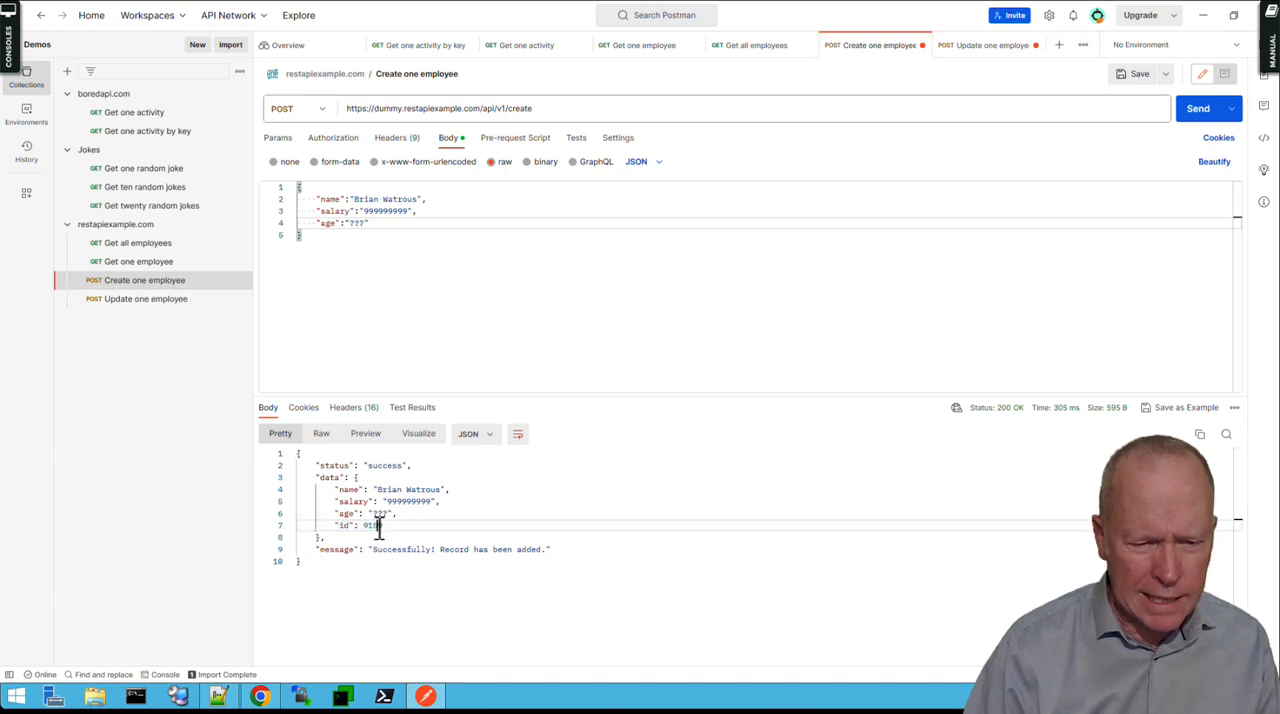
double_click(375, 526)
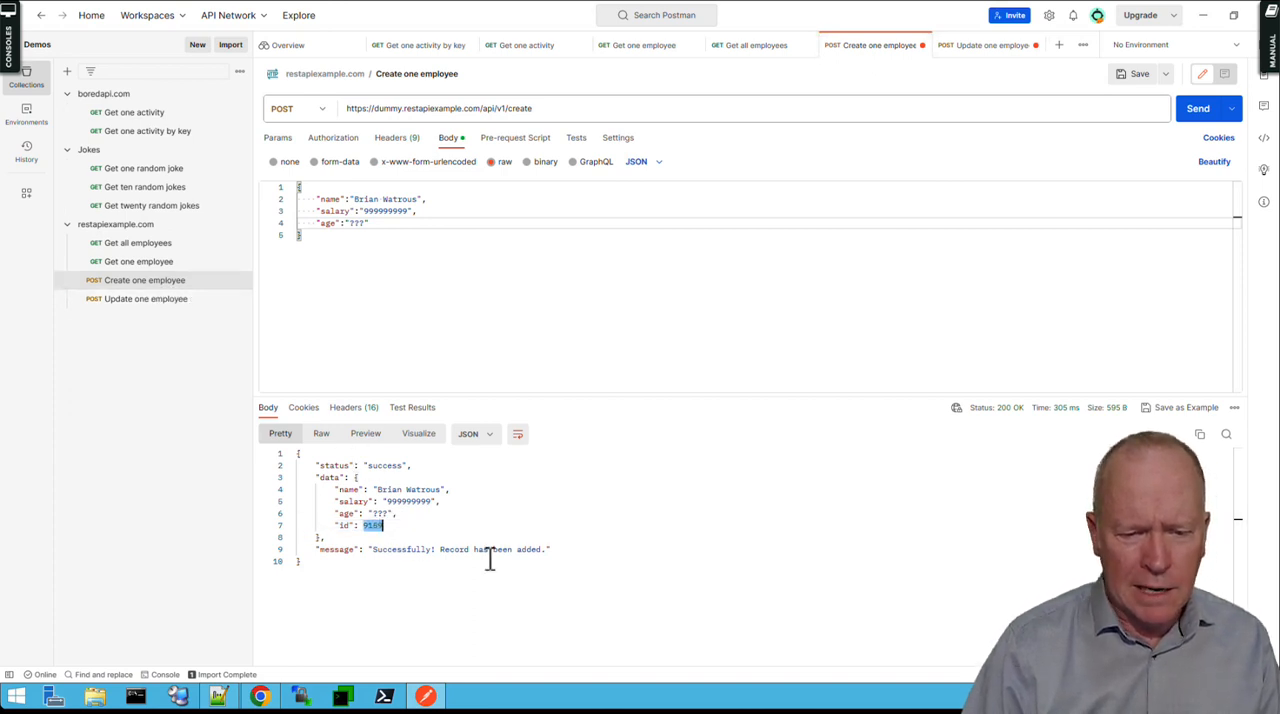
click(138, 300)
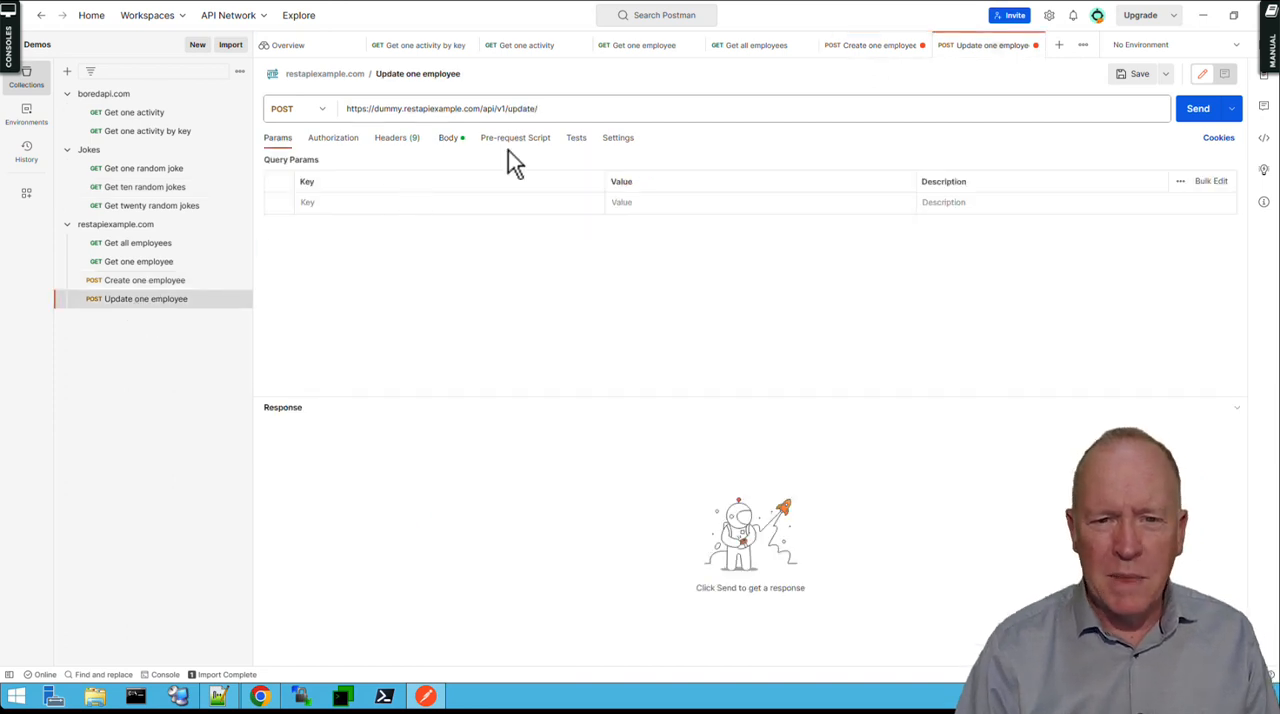
click(554, 110)
key(ctrl+v)
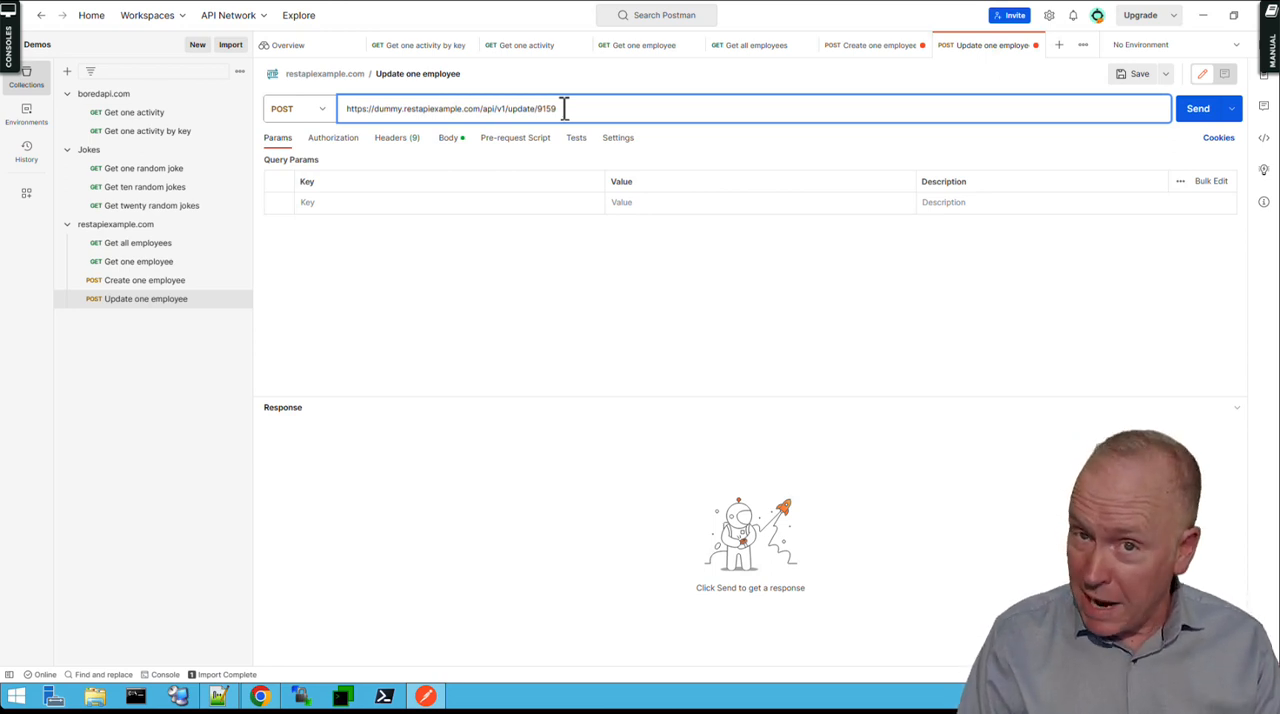
Show the update request's JSON body, check the sample JSON on the /update/{id} page in Chrome, and return to Postman.
click(447, 141)
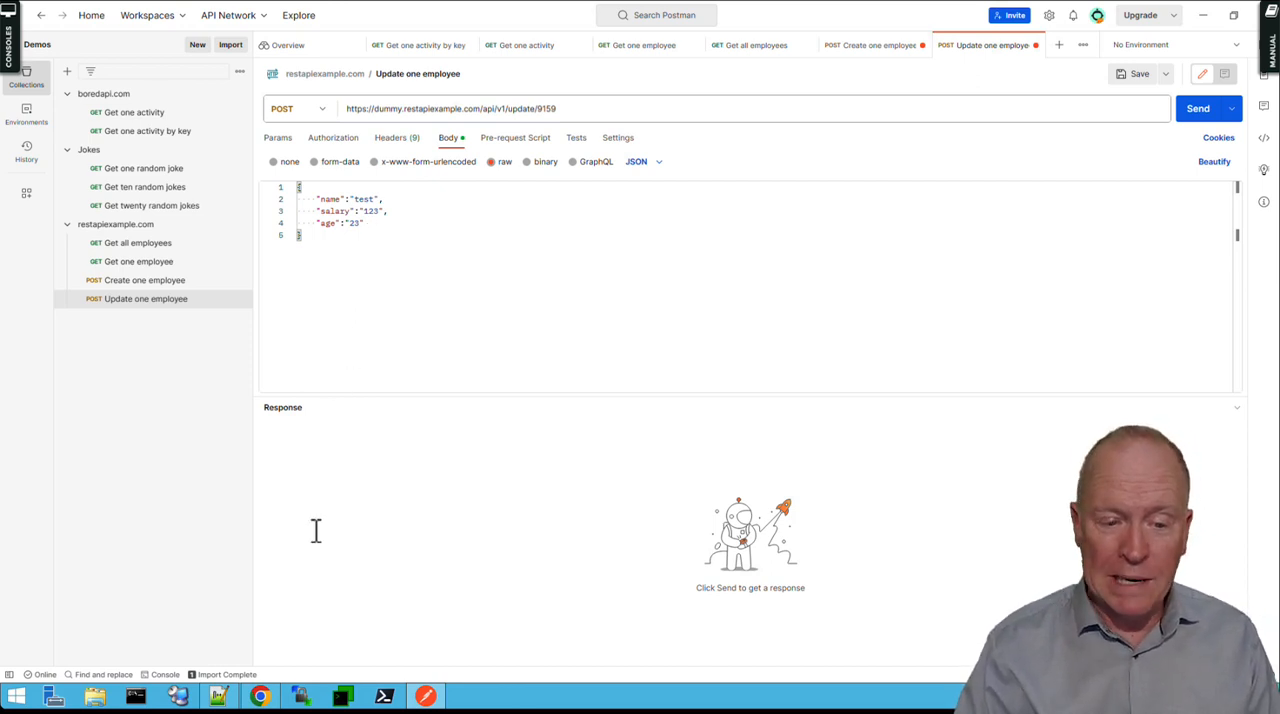
click(264, 694)
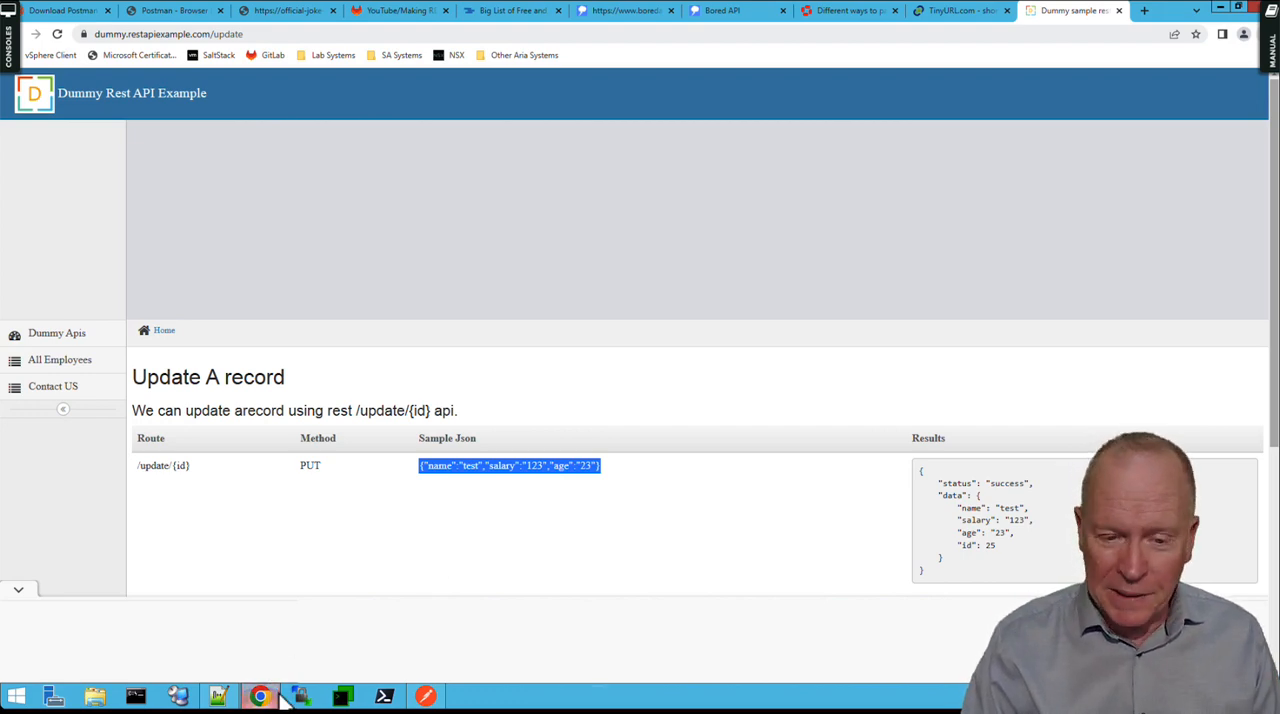
click(427, 697)
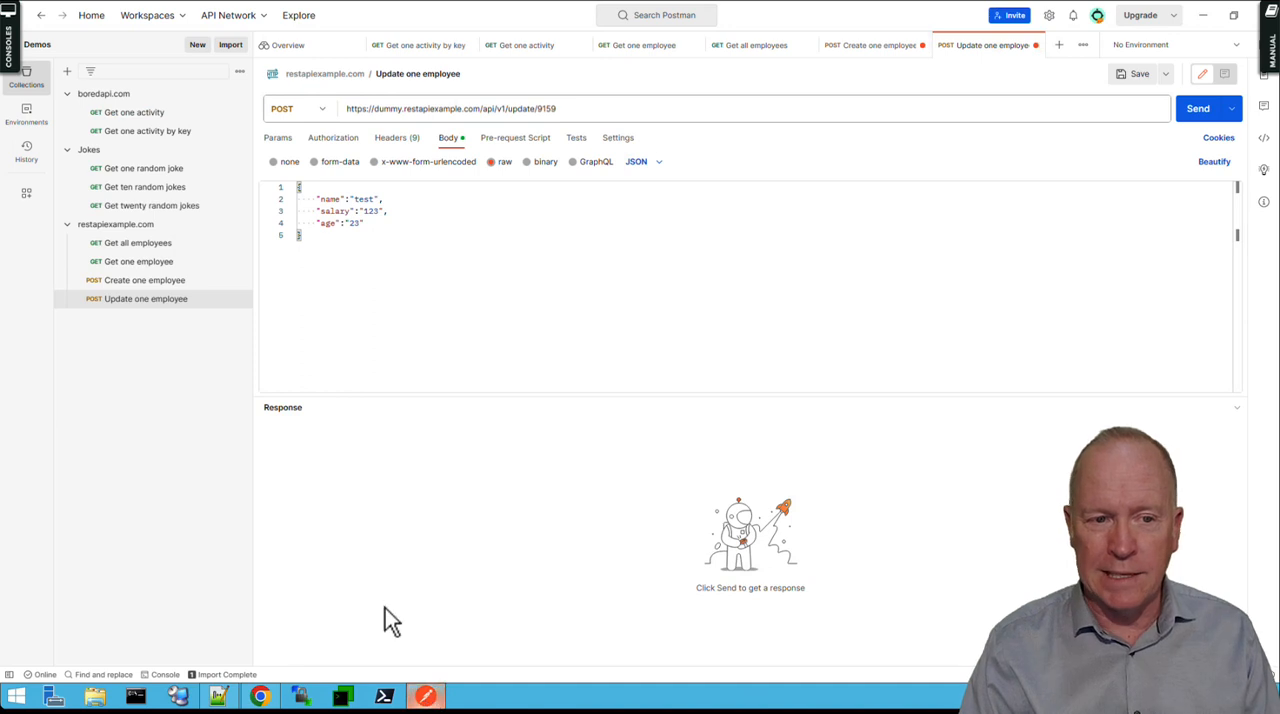
Change the Update one employee request's method to PUT and save the request.
mouse_move(105, 300)
mouse_down()
mouse_move(111, 285)
mouse_move(114, 308)
mouse_up()
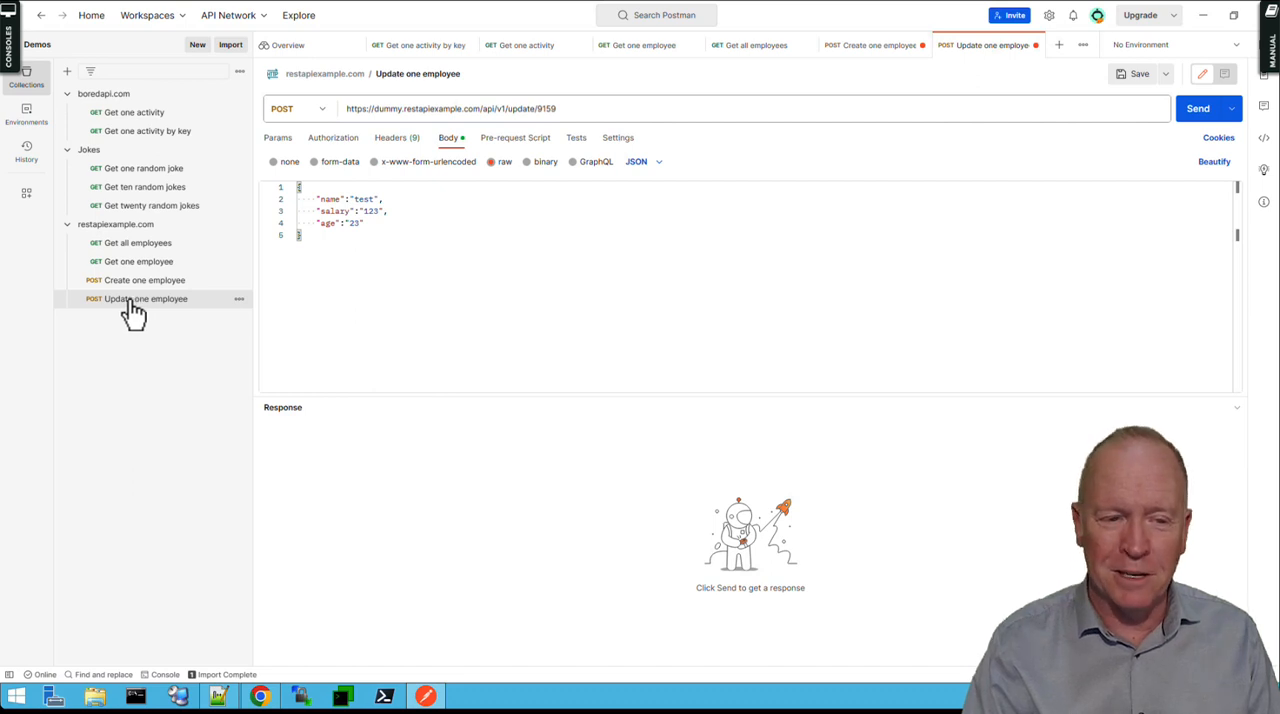
click(322, 112)
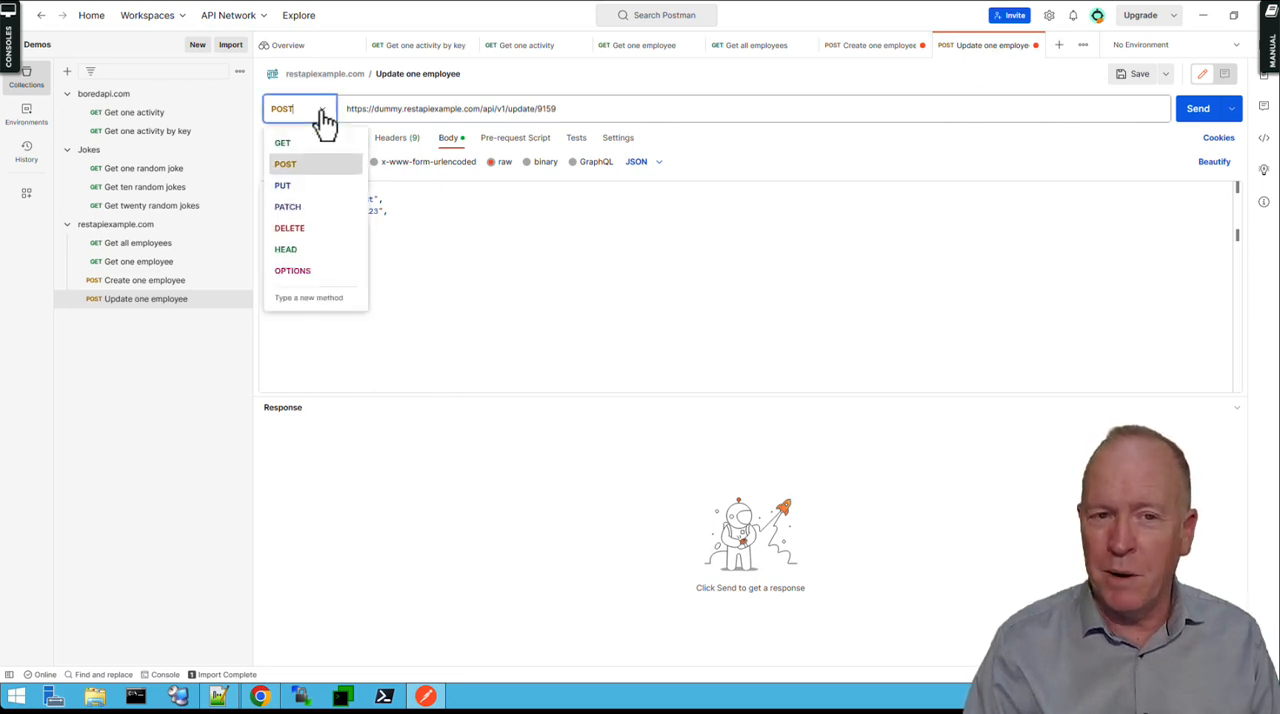
click(305, 190)
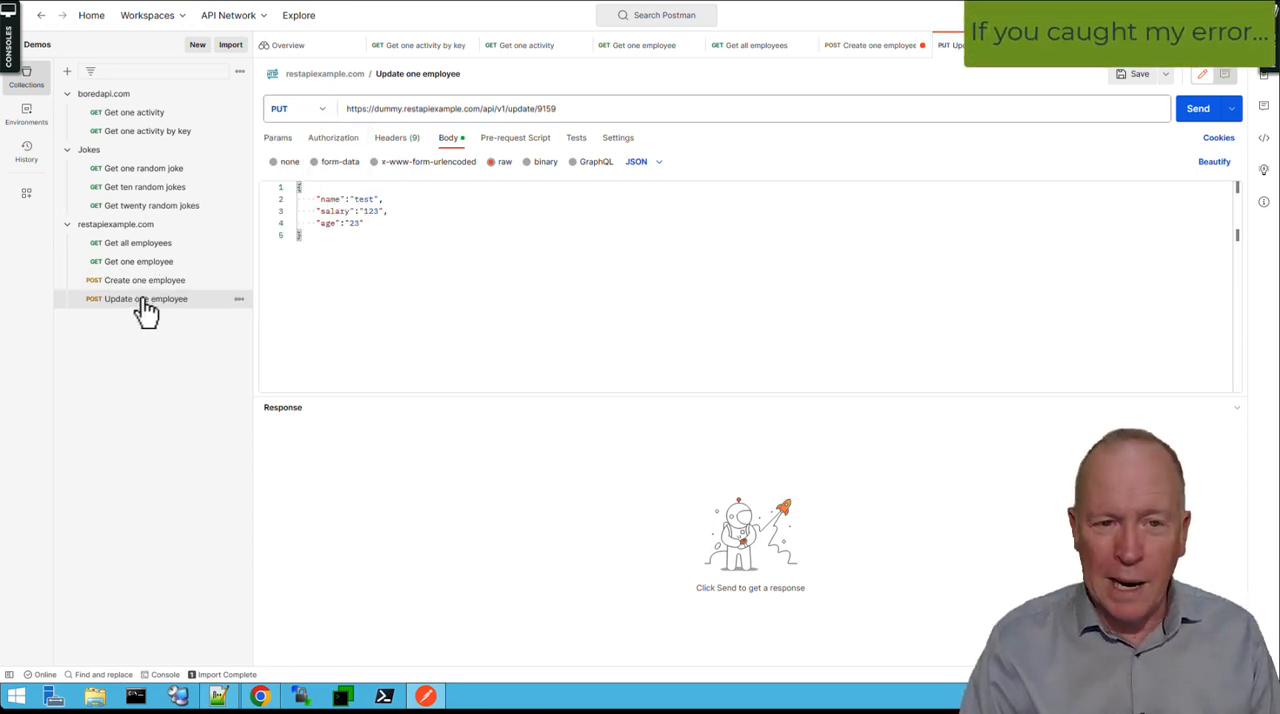
click(1134, 80)
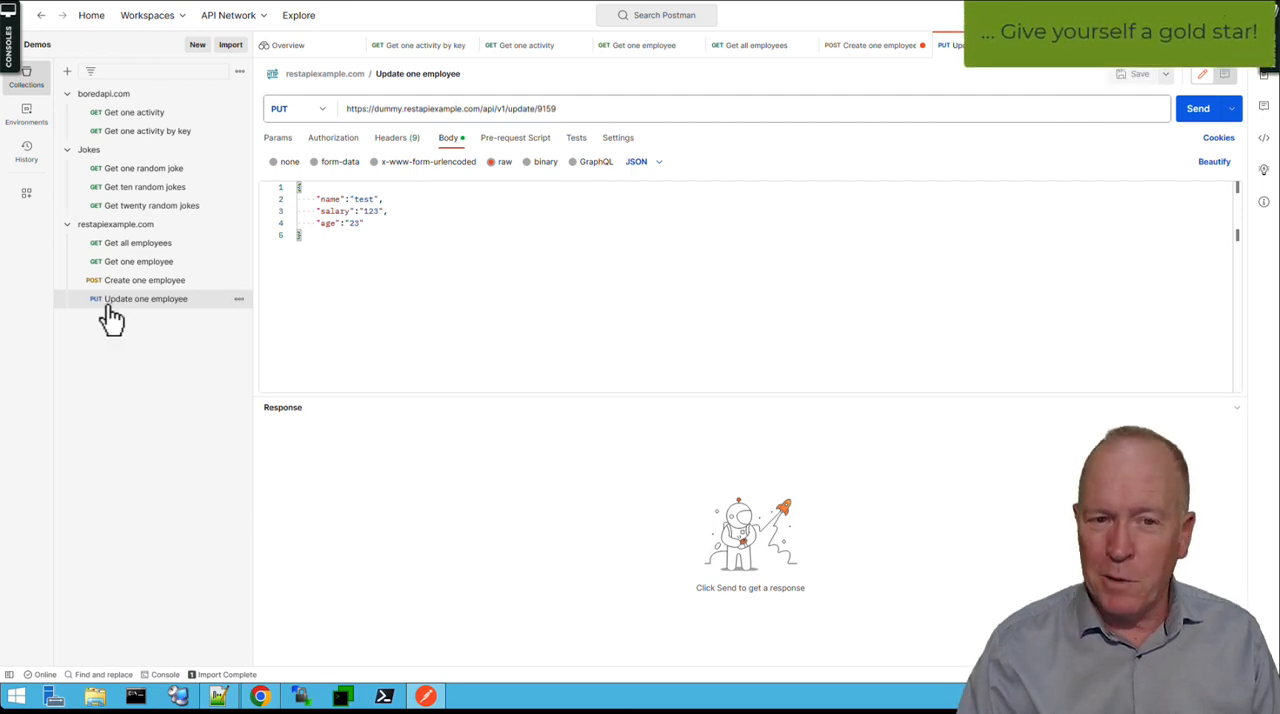
Add an "id": "9159" line after the age line in the update request's JSON body.
click(405, 222)
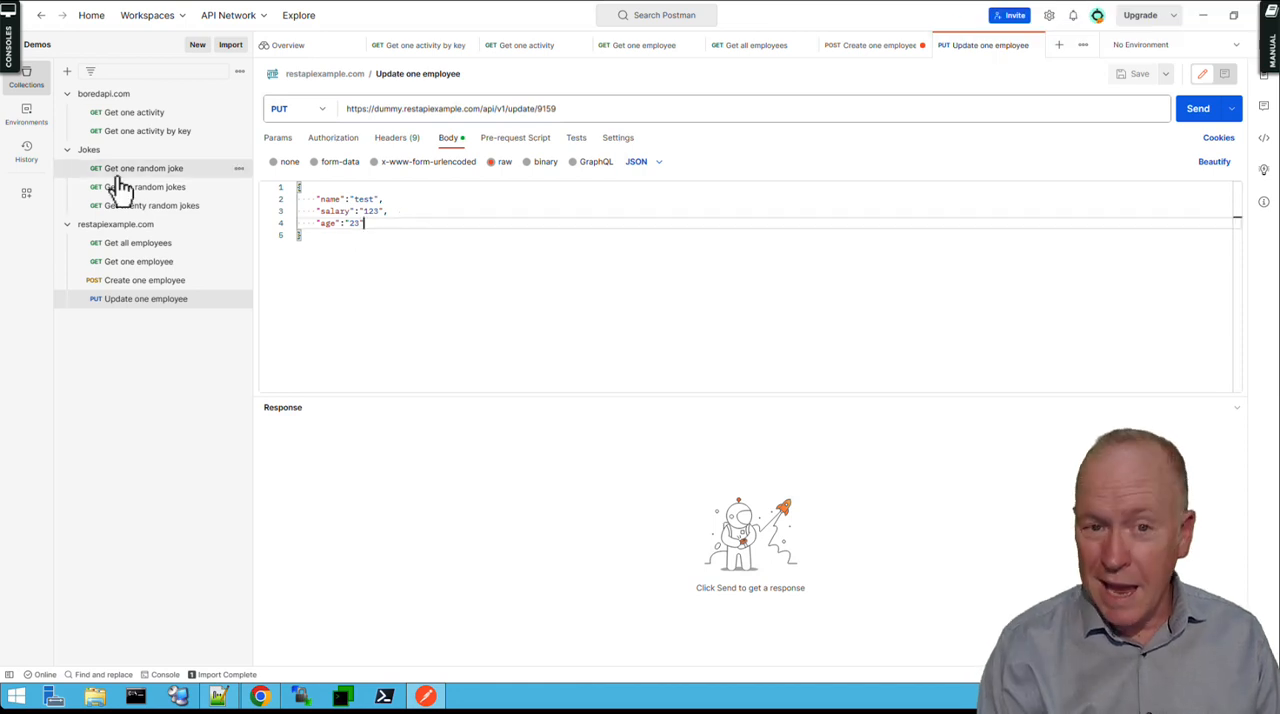
text(,)
key(Return)
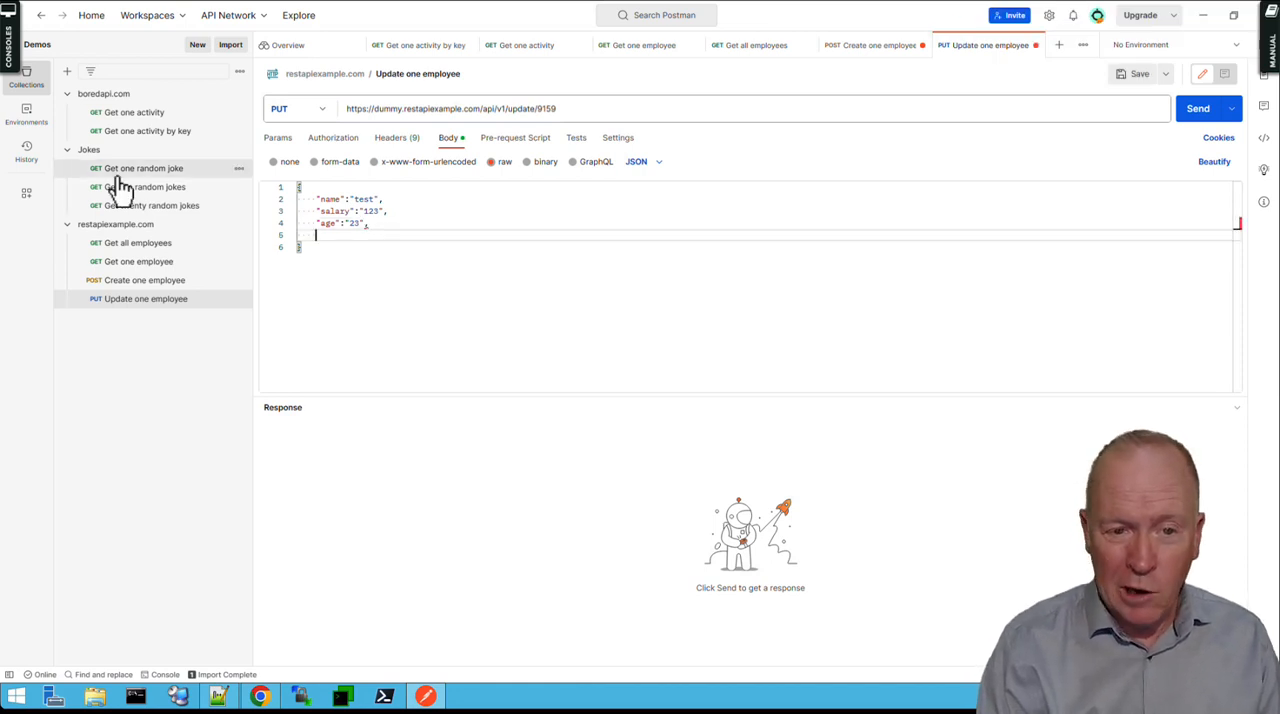
text("id)
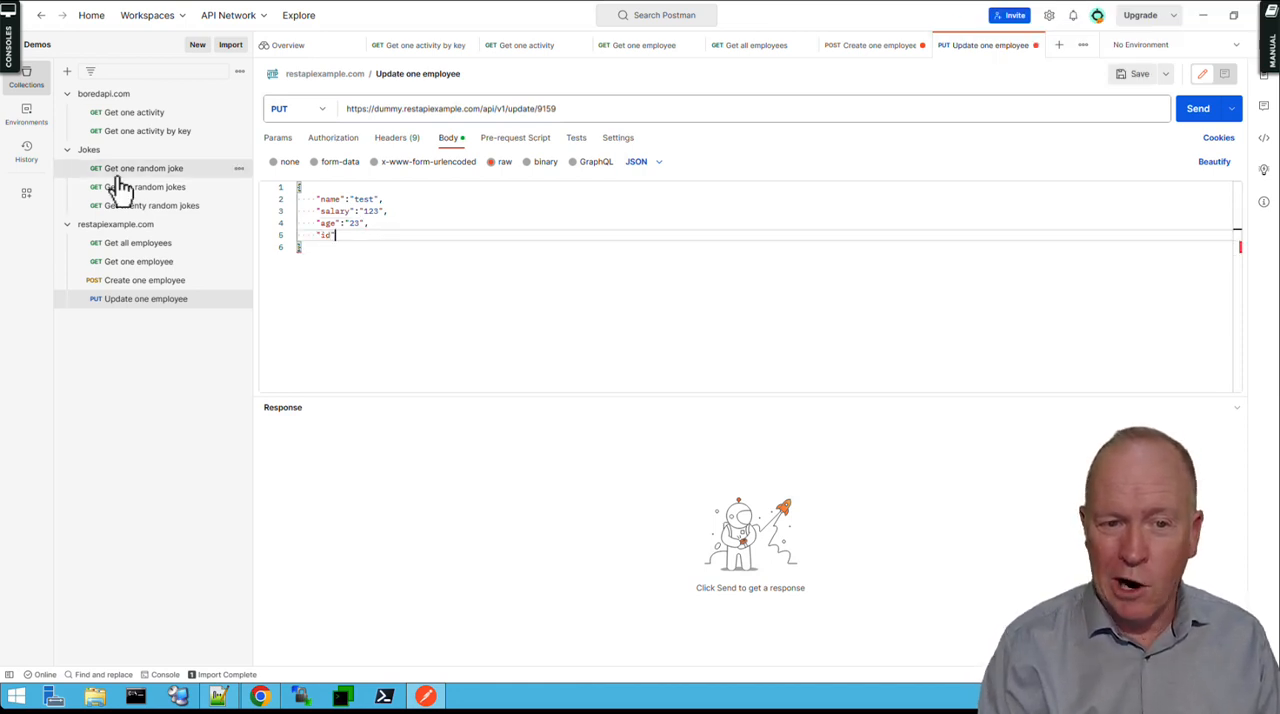
text(": ")
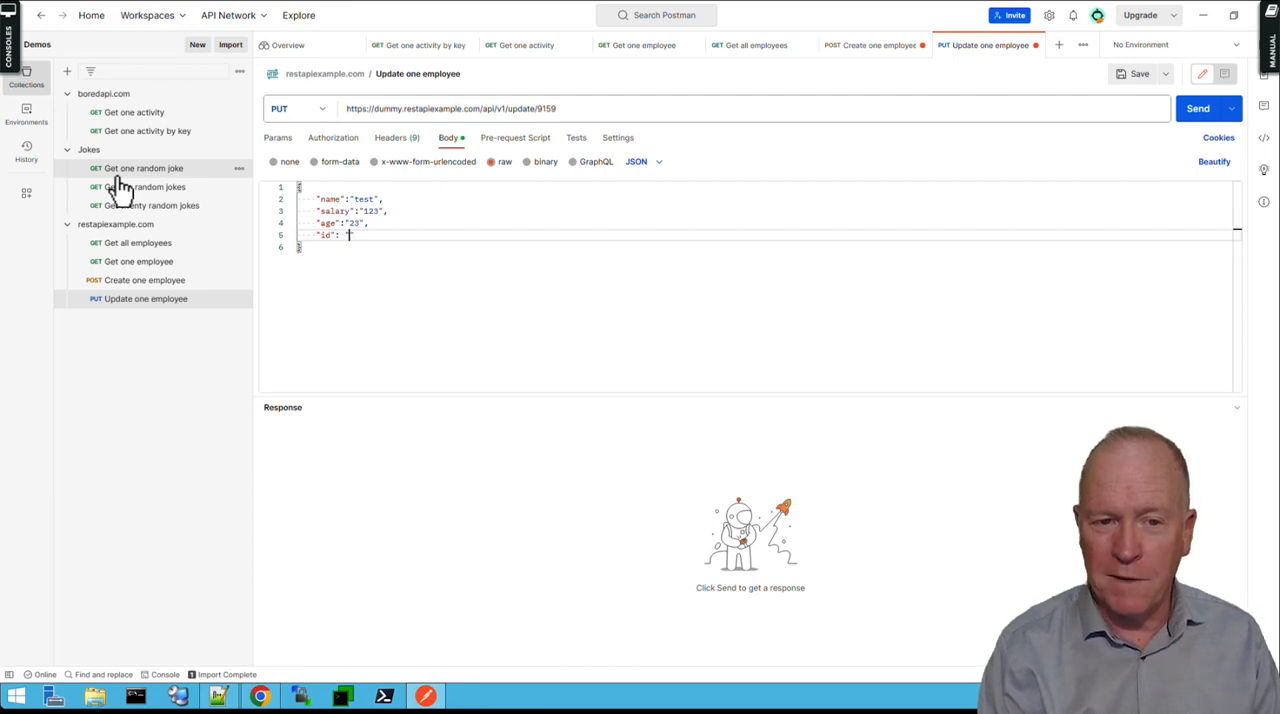
text(9159)
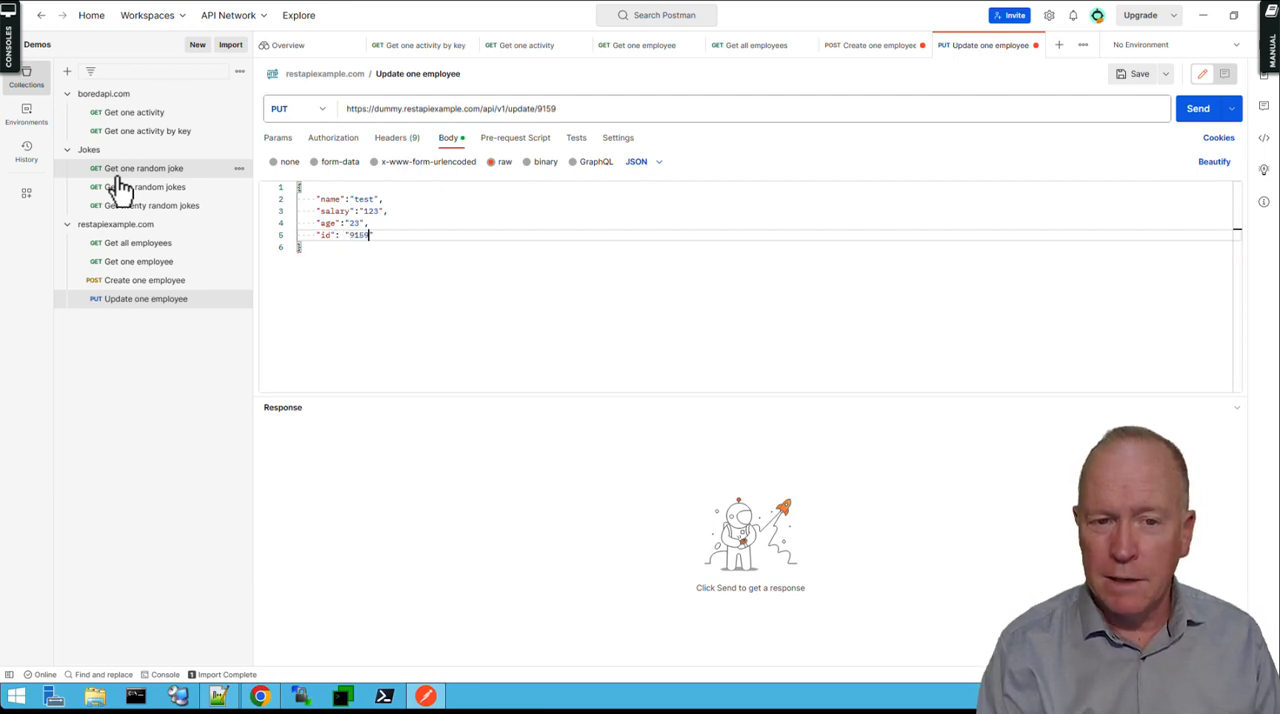
Remove the id line and the comma before it from the update request's JSON body.
triple_click(370, 232)
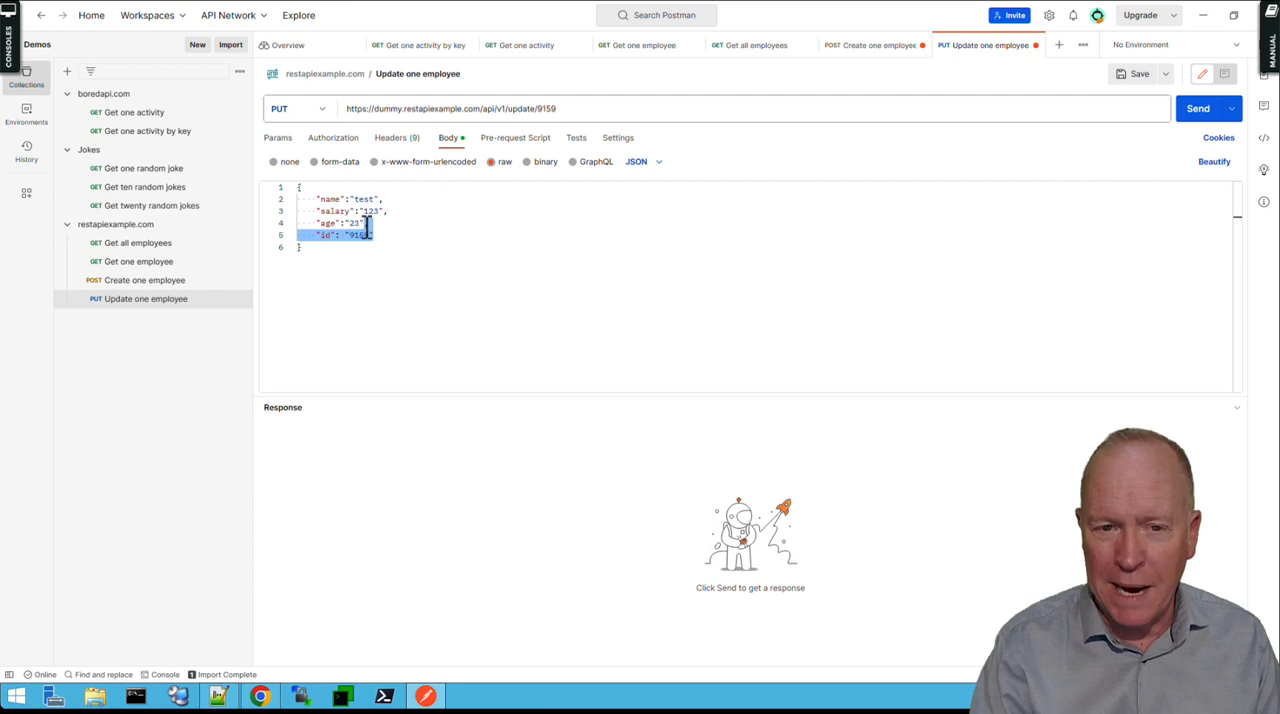
key(BackSpace)
key(BackSpace)
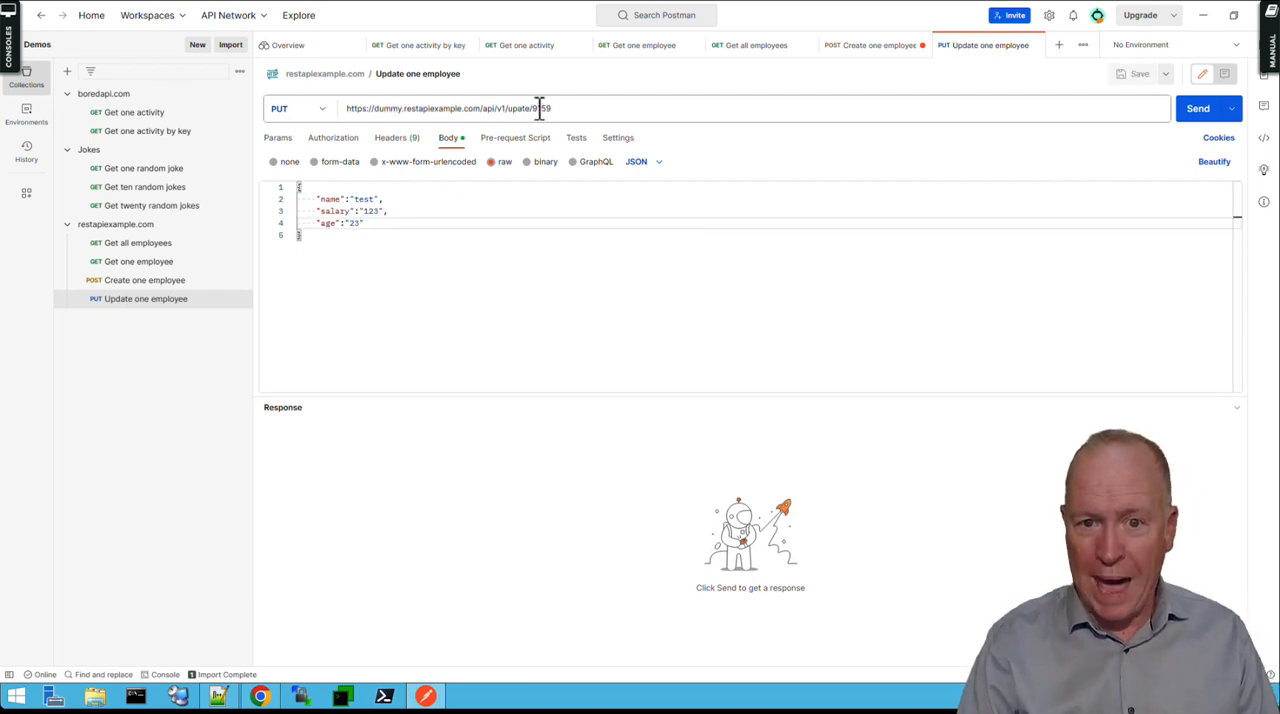
Highlight the id in the update URL and send the PUT request to update/9159.
click(541, 110)
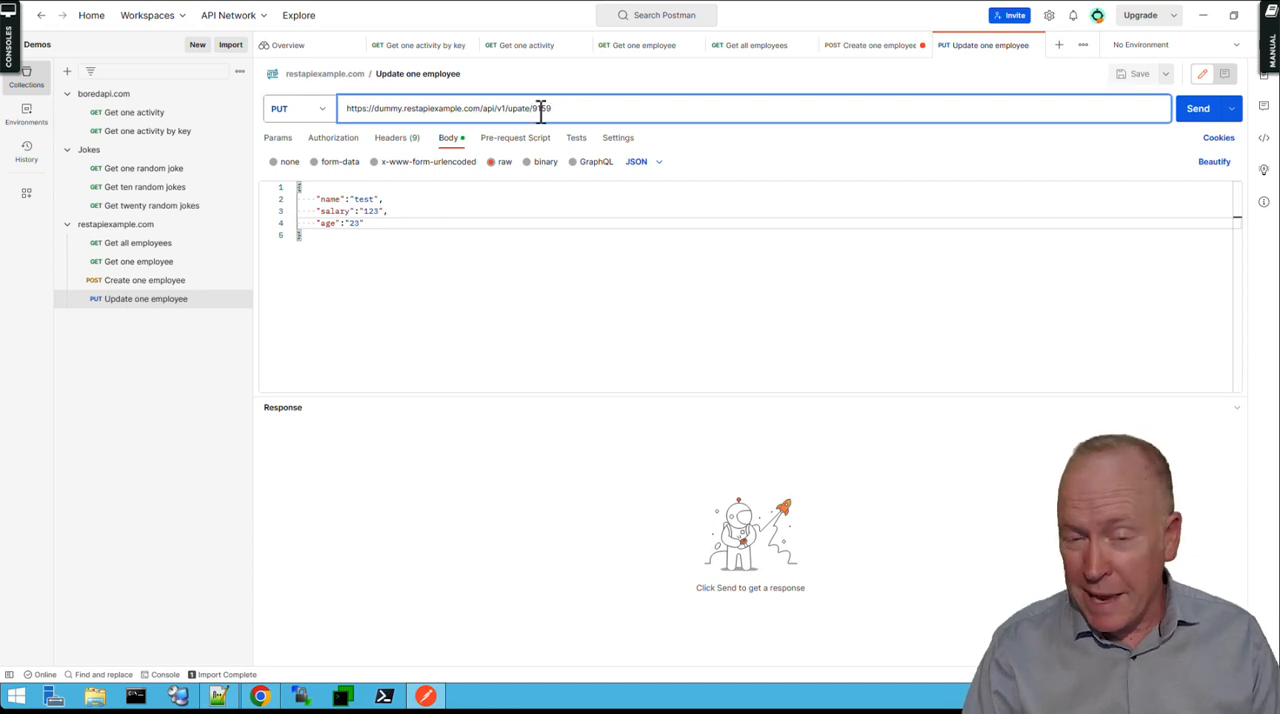
double_click(541, 108)
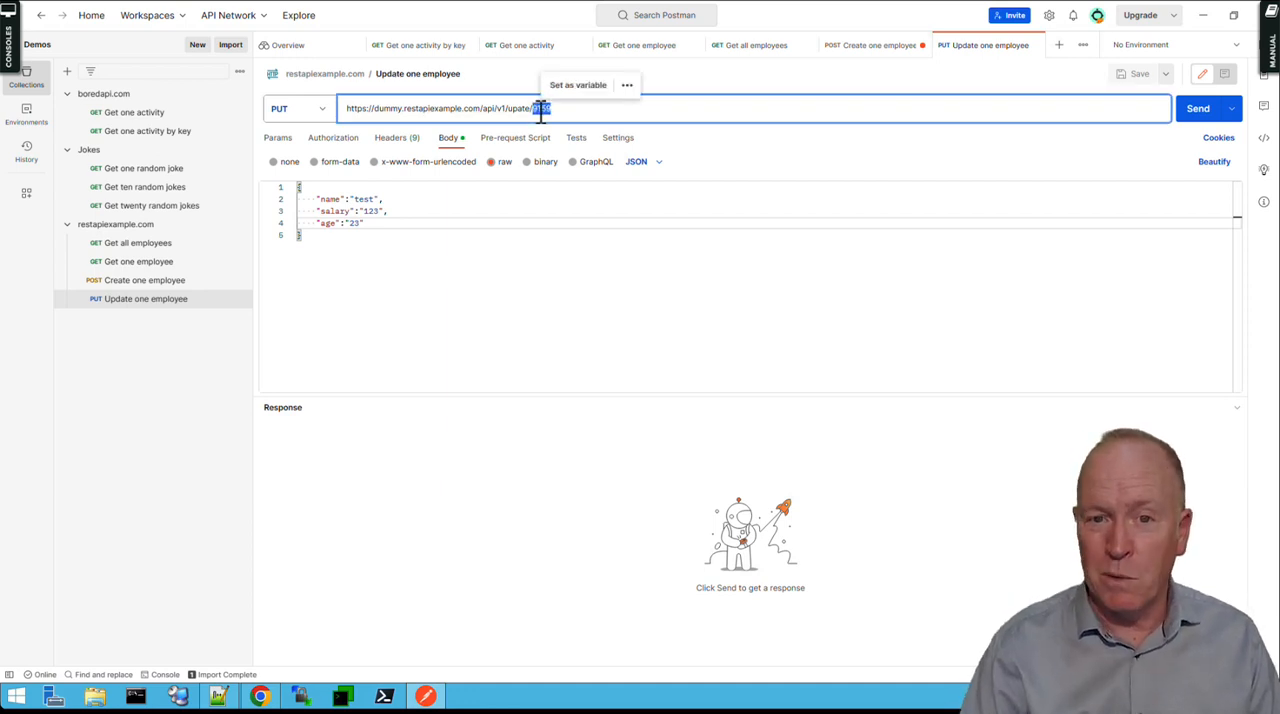
click(568, 283)
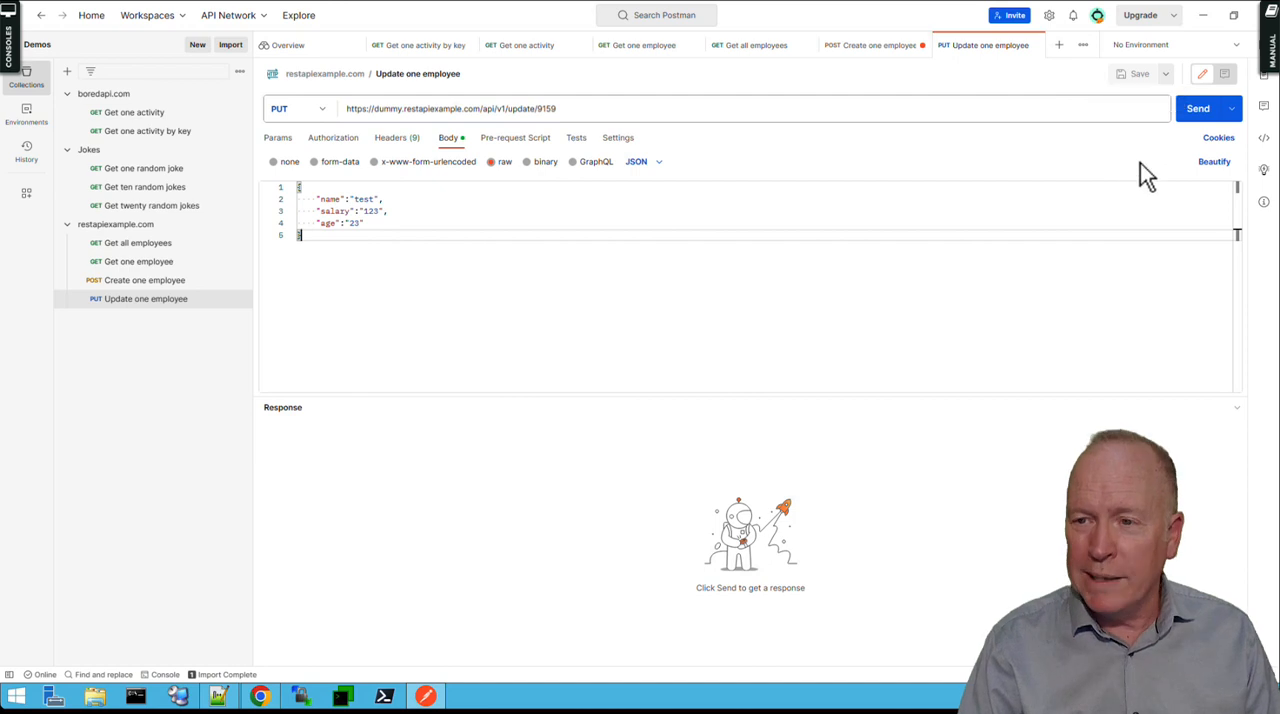
click(1203, 116)
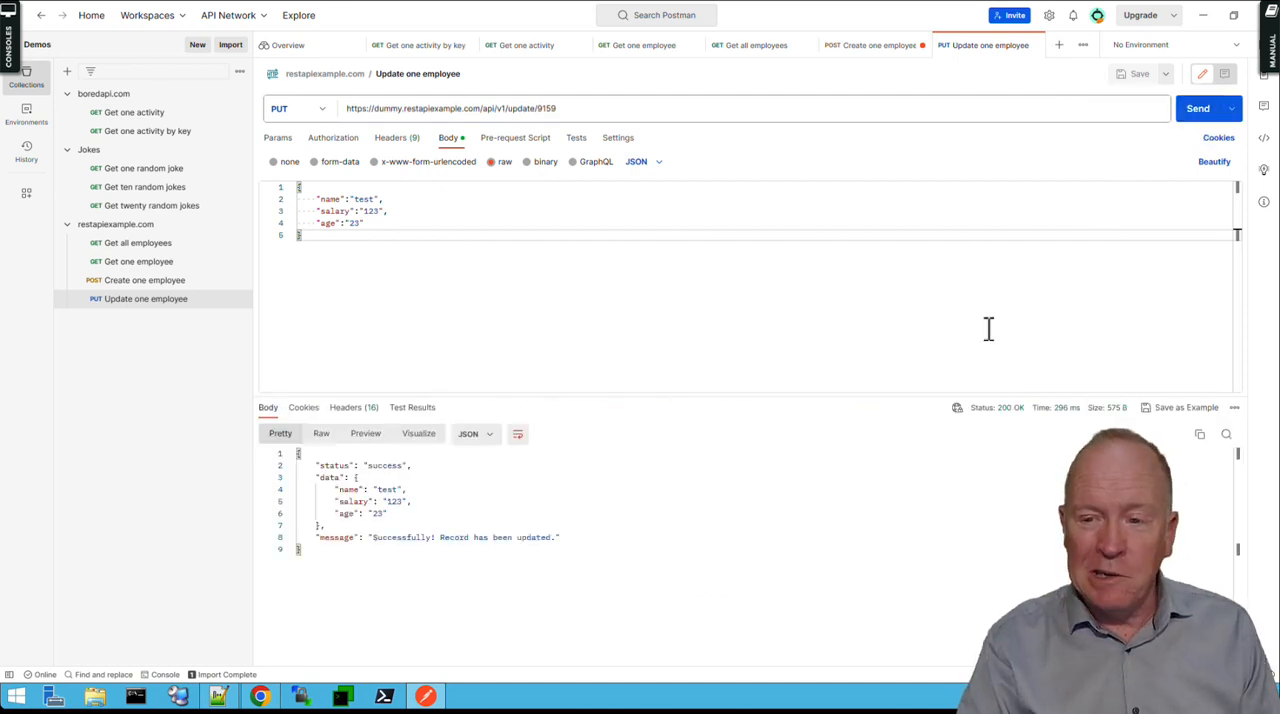
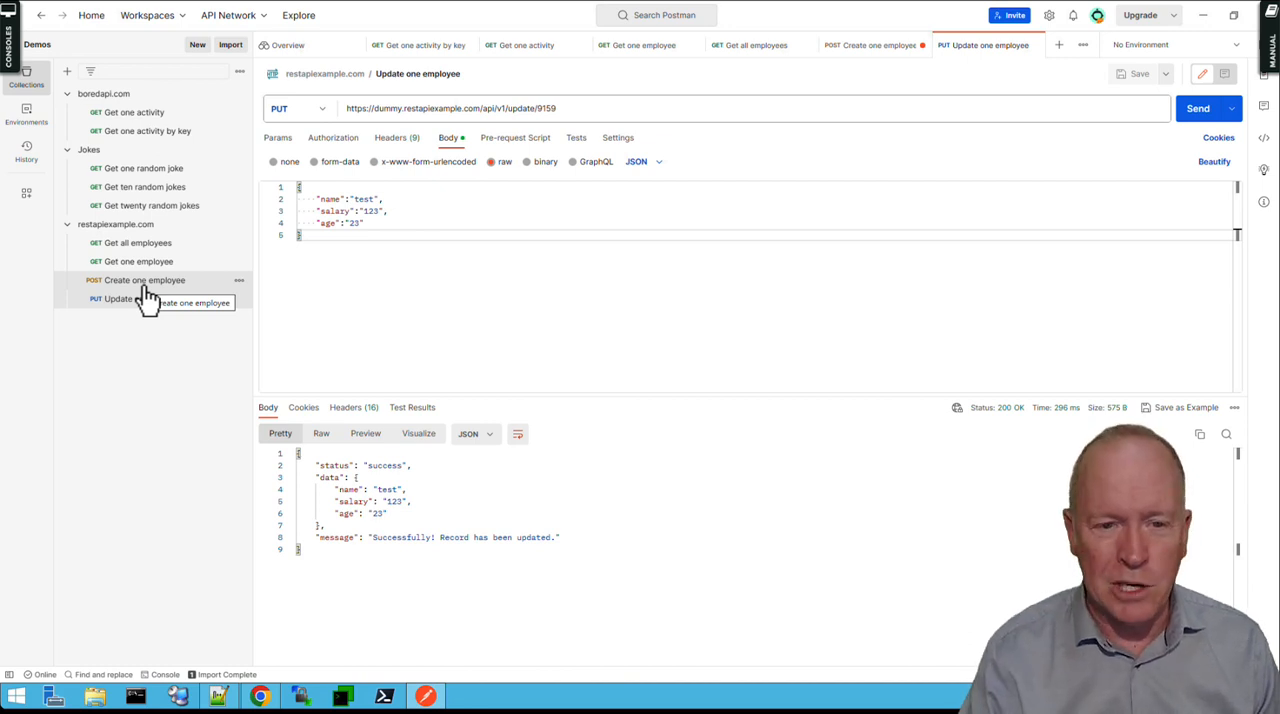
Switch to the browser and look up the delete route in the dummy REST API's route list, then return to Postman.
click(262, 697)
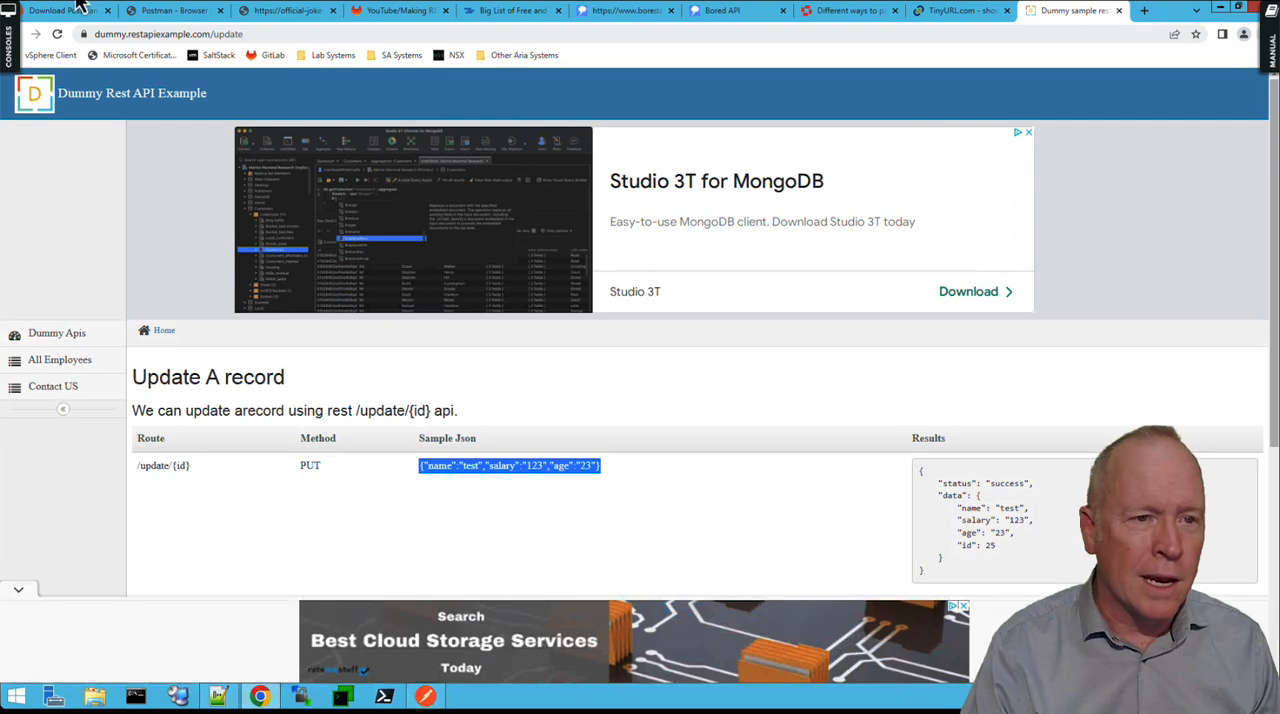
click(33, 37)
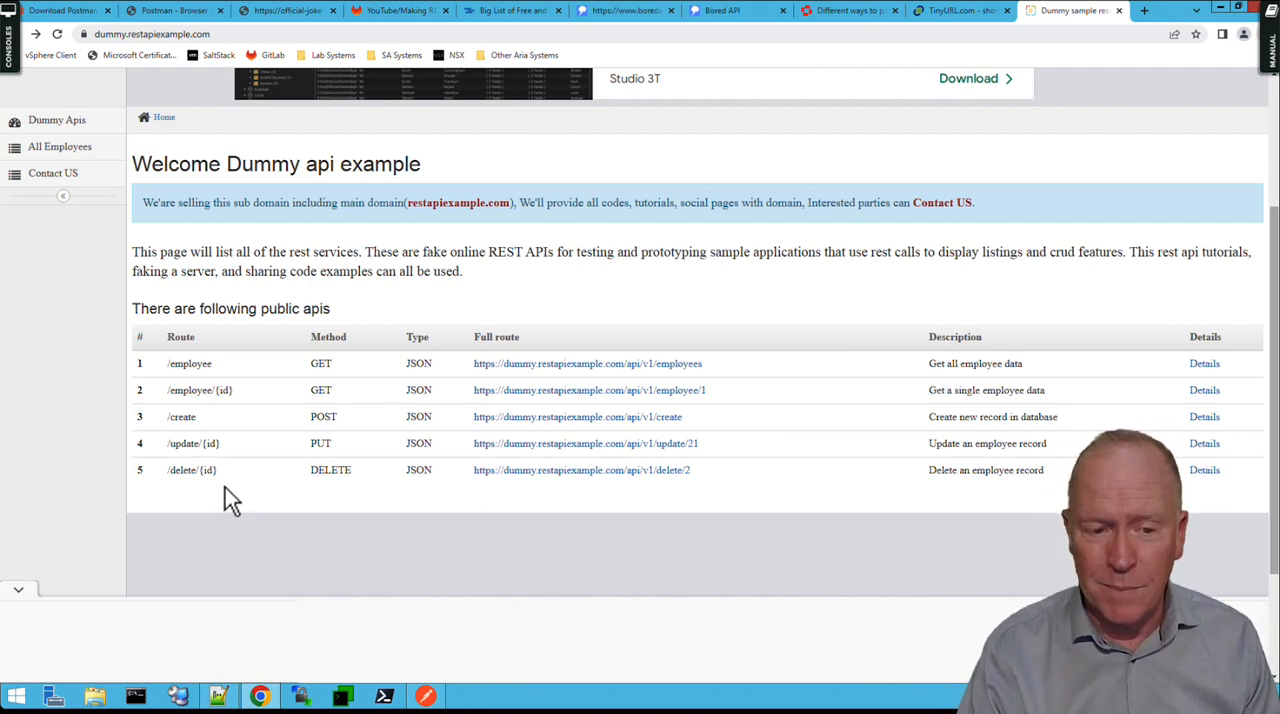
click(426, 695)
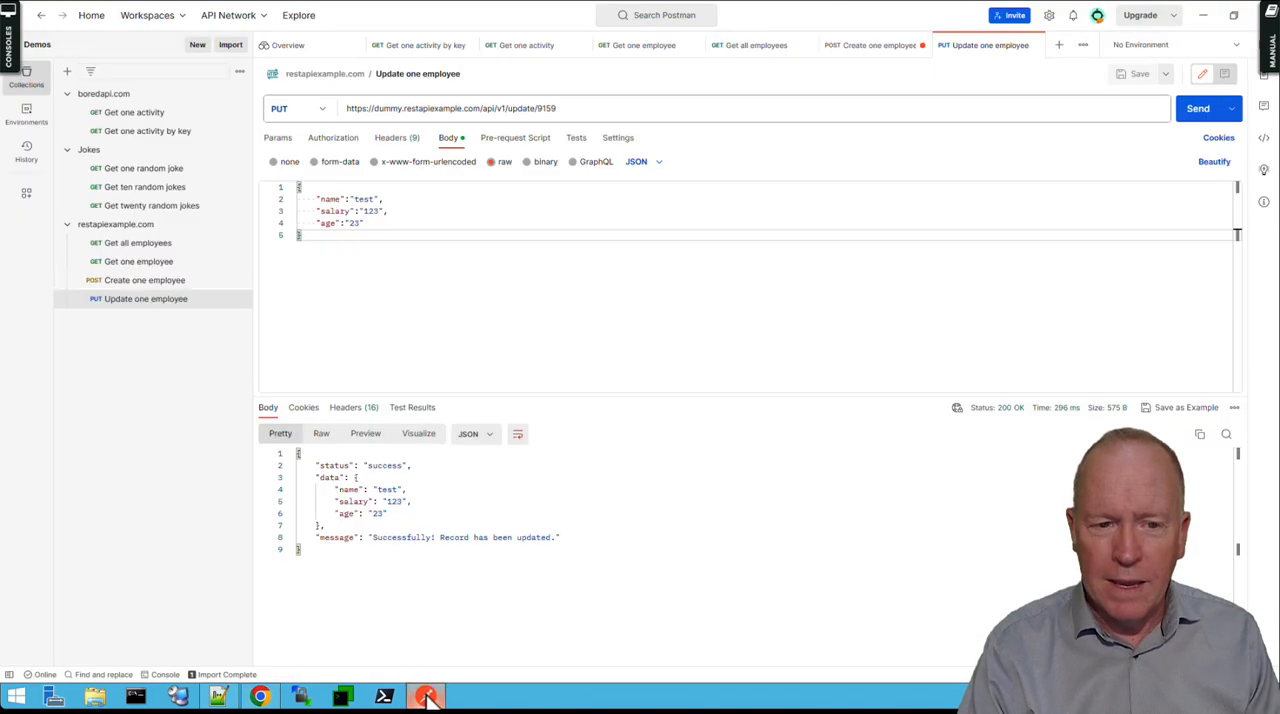
Duplicate the Update one employee request and change the copy's method to DELETE.
right_click(118, 300)
click(146, 432)
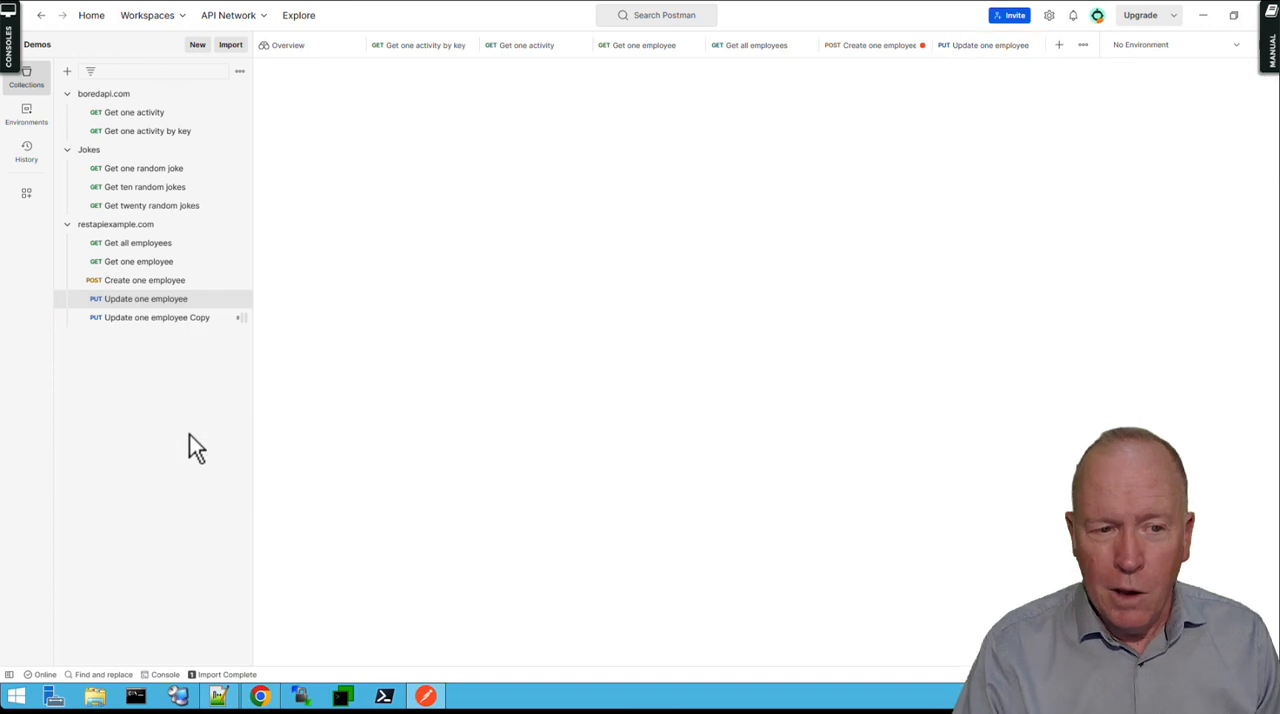
click(118, 318)
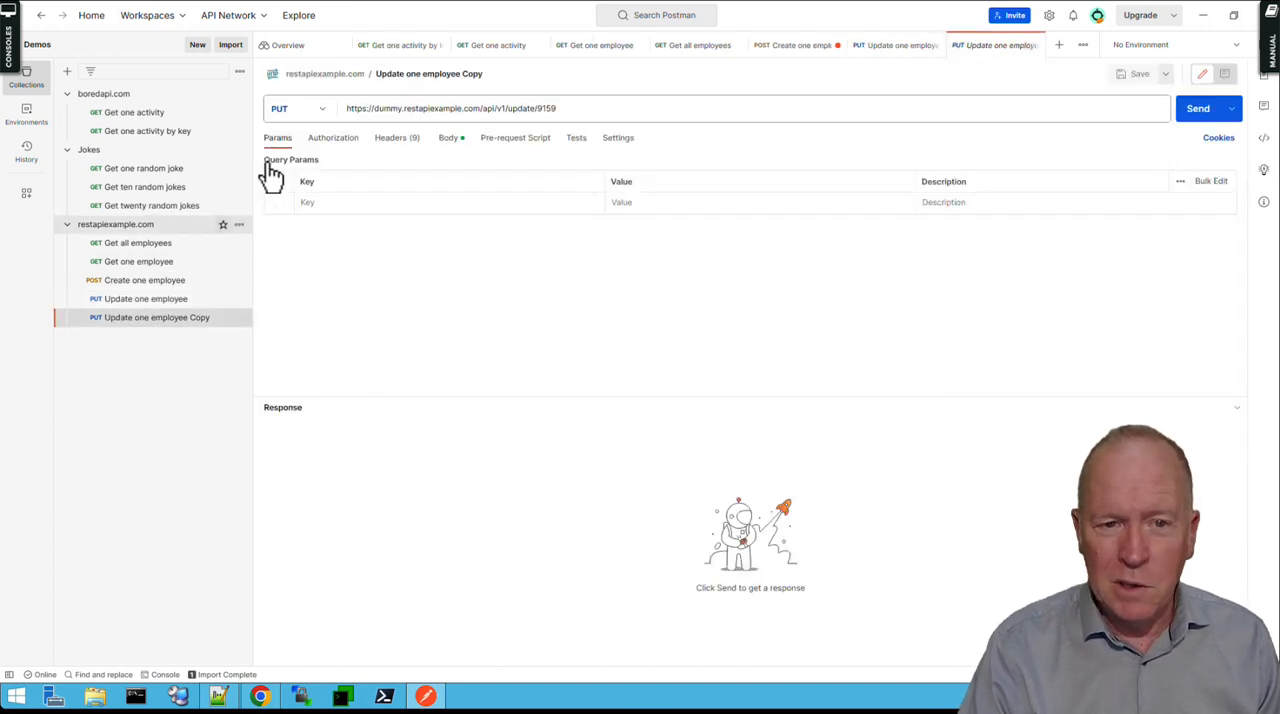
click(326, 113)
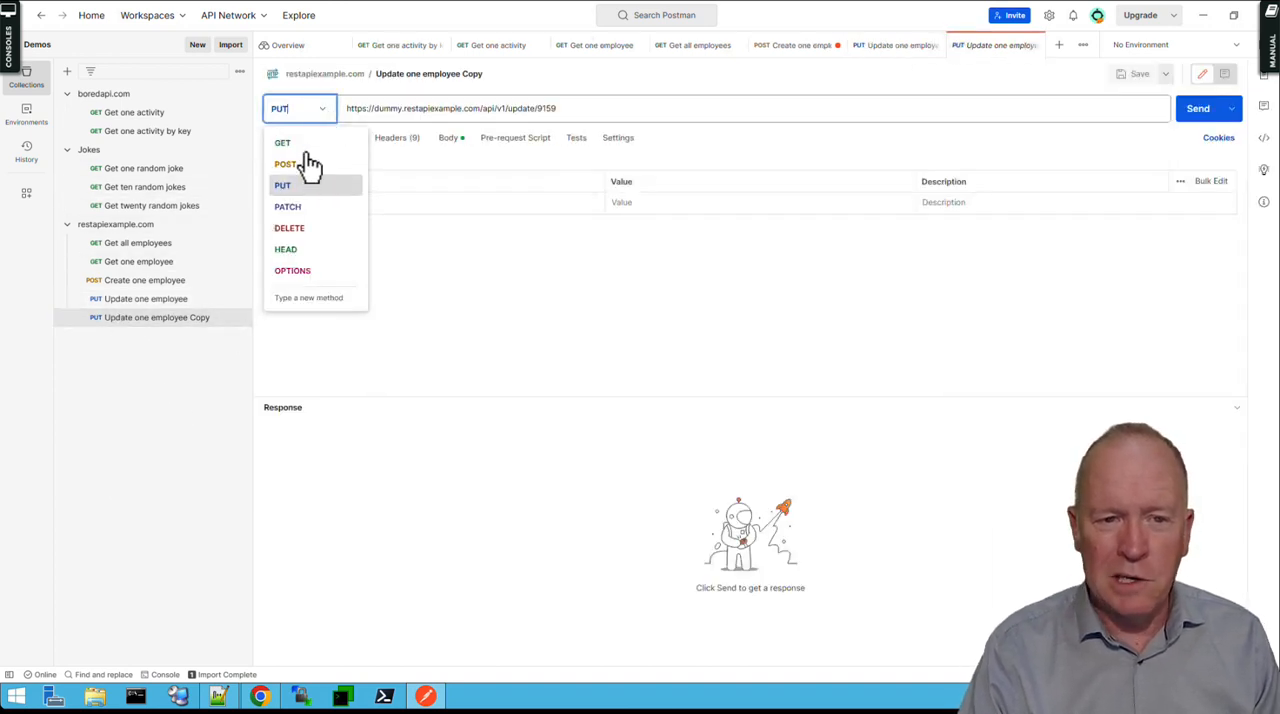
click(303, 226)
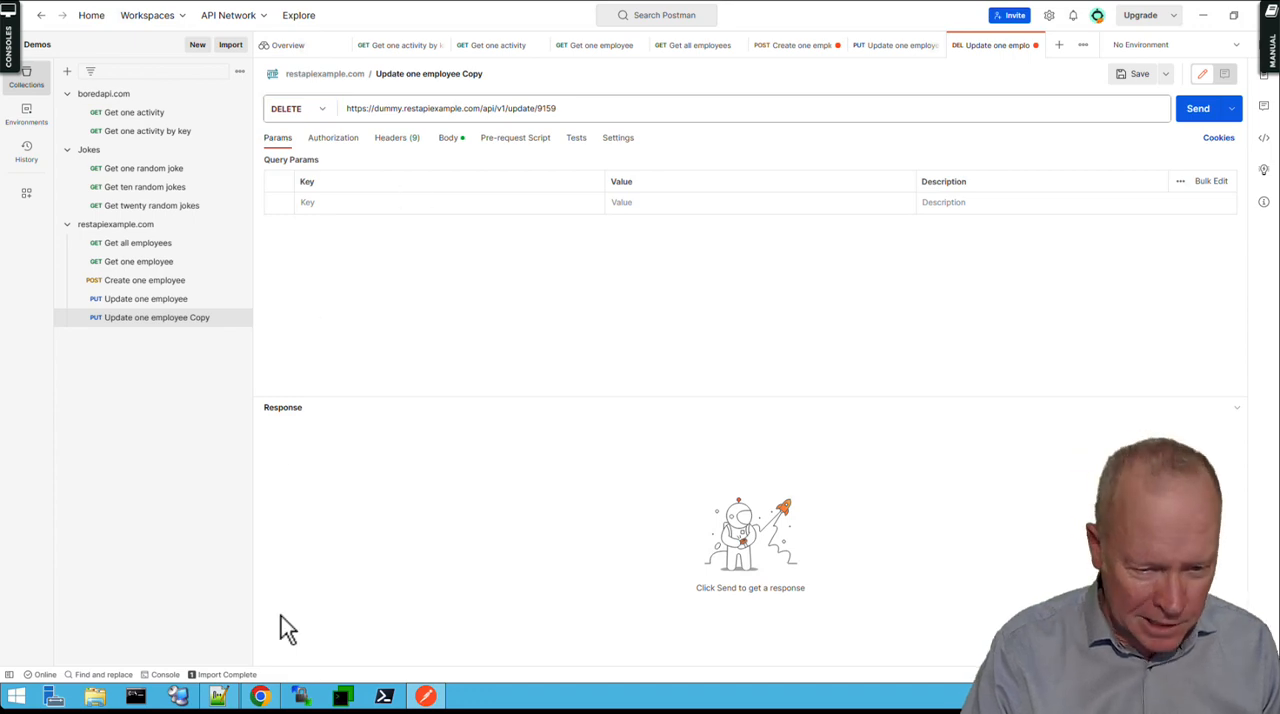
Check the delete route in the browser and replace "update" with "delete" in the copied request's URL in Postman.
click(259, 697)
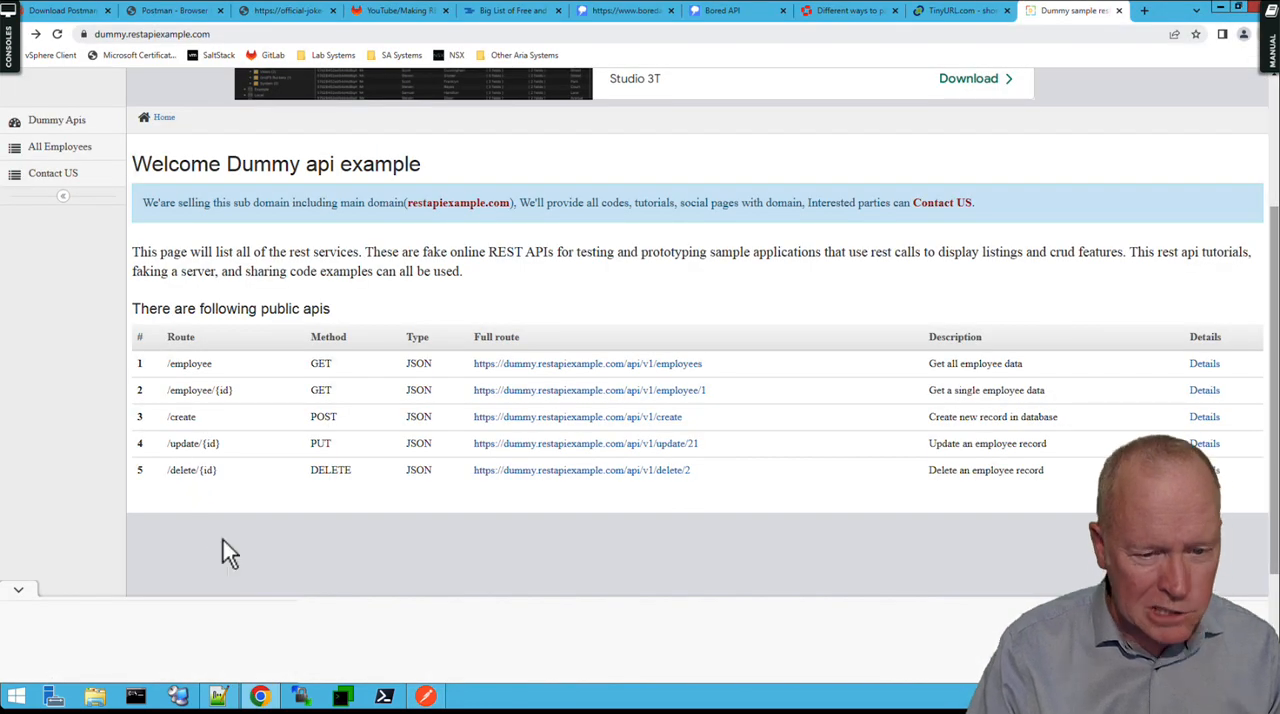
click(425, 697)
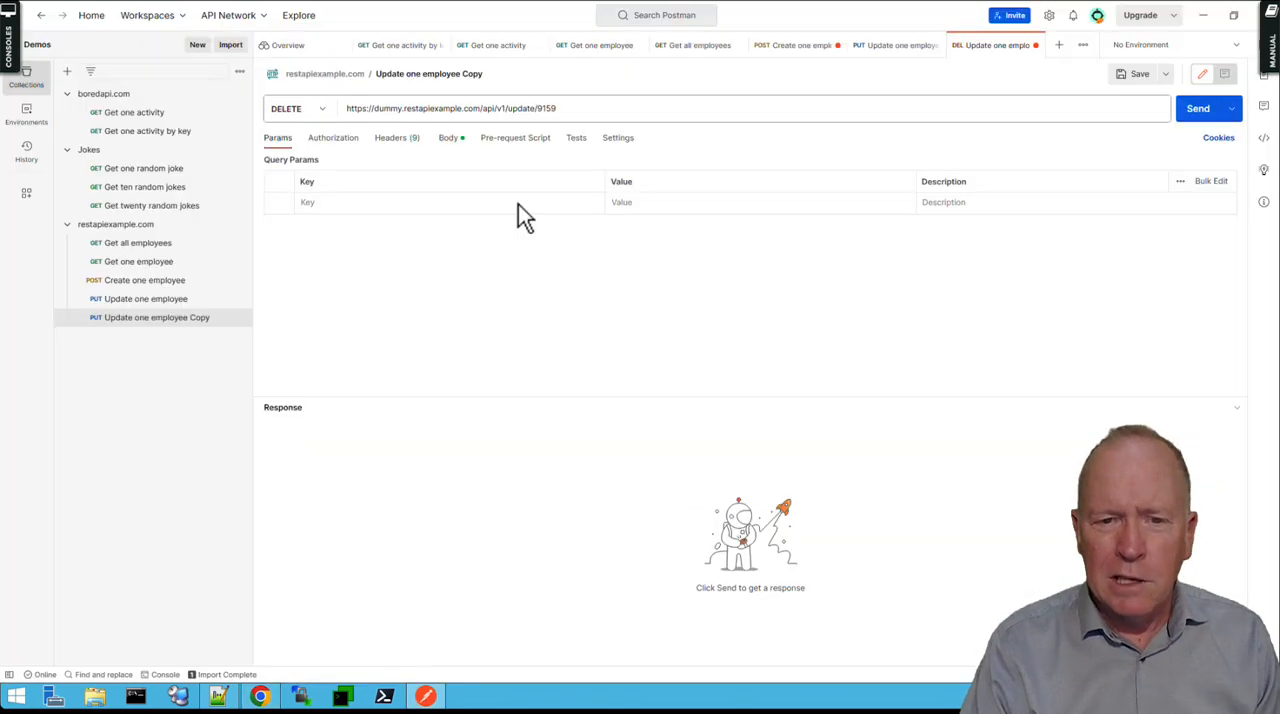
double_click(517, 108)
text(de)
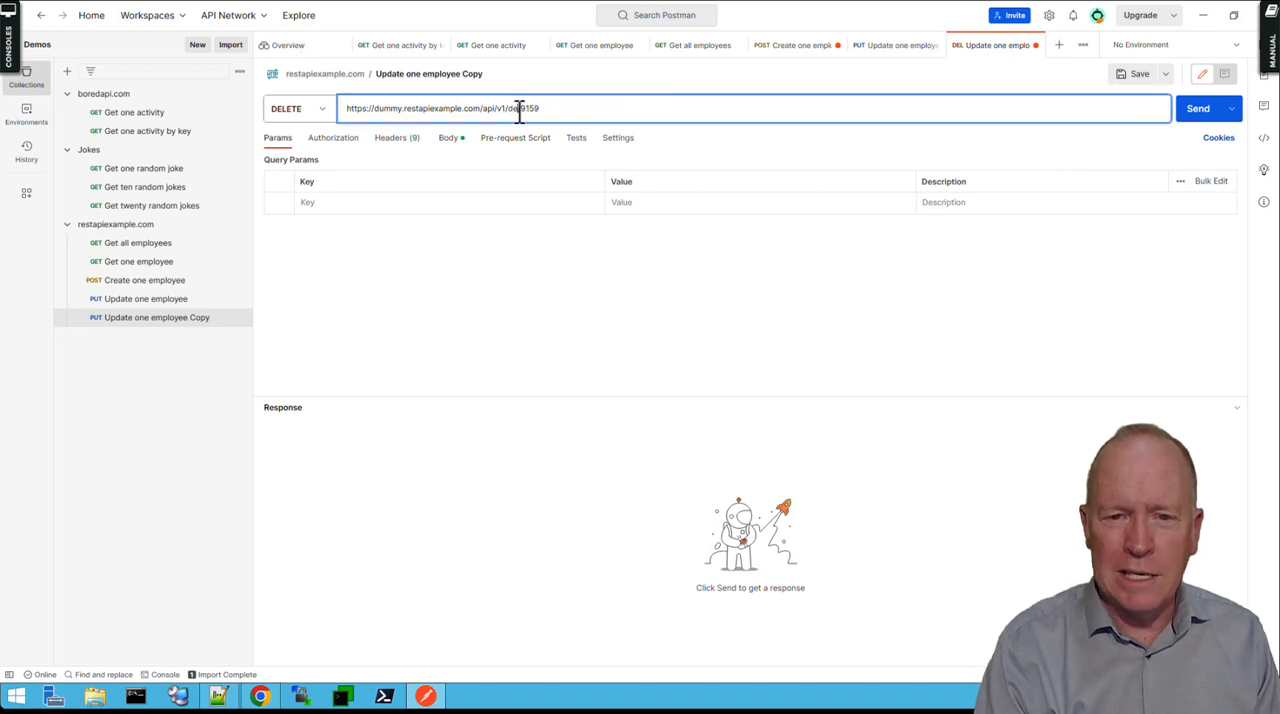
text(lete)
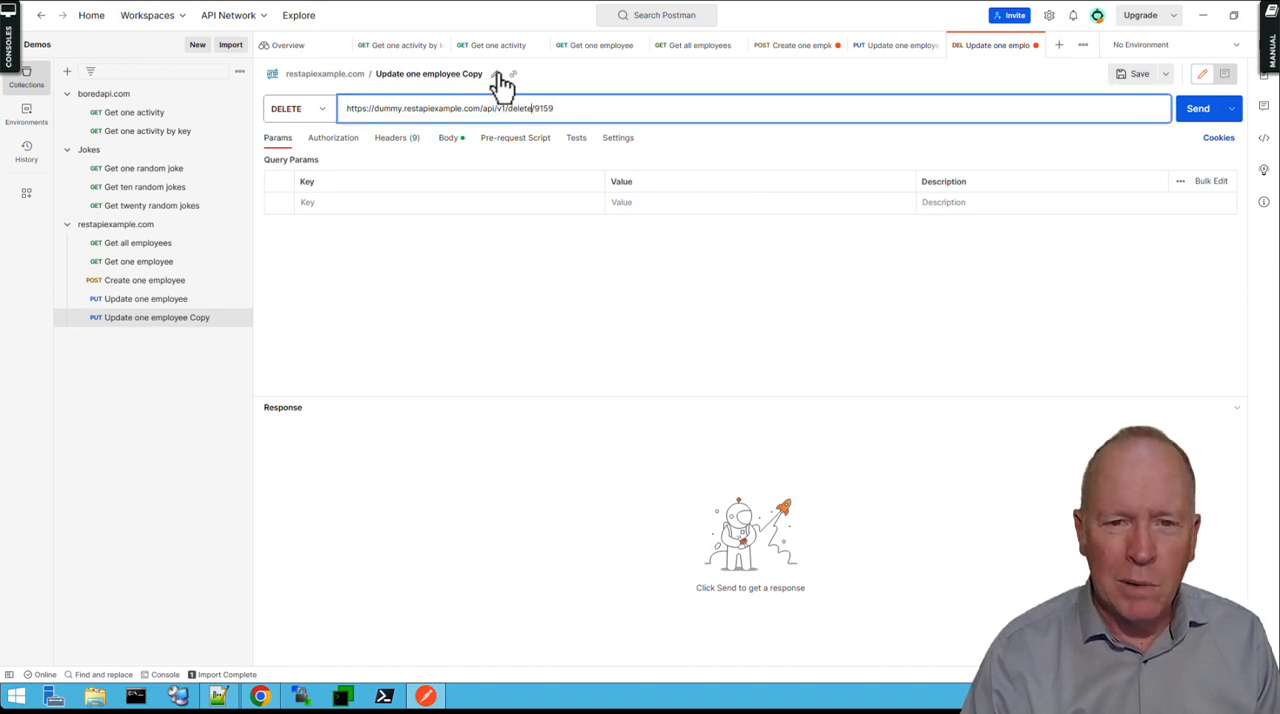
Rename the copied request as "Delete one employee".
click(497, 76)
double_click(384, 75)
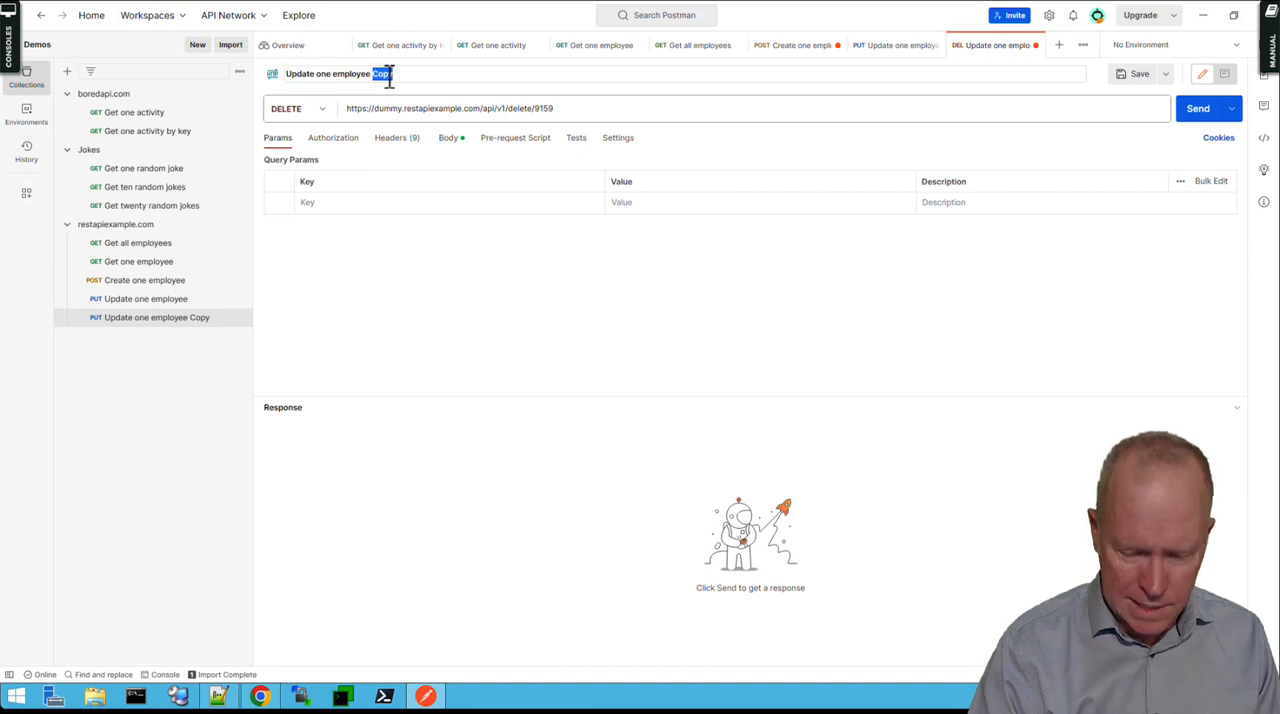
key(BackSpace)
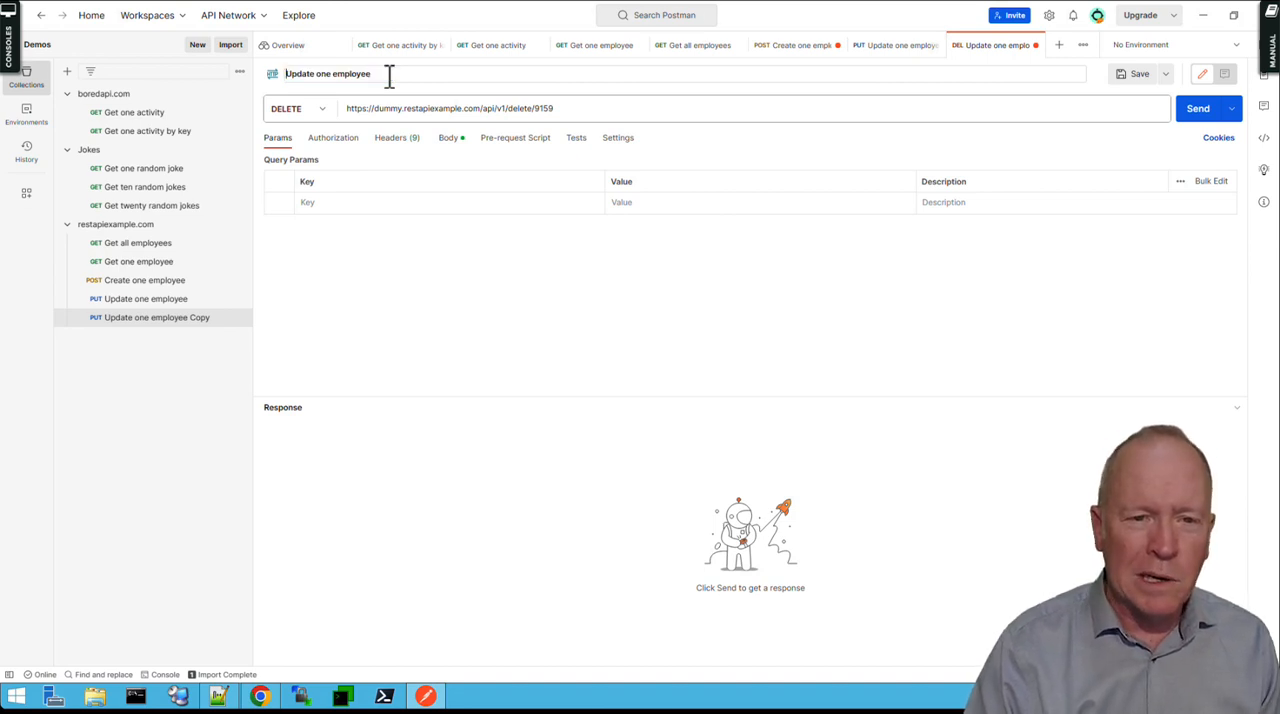
double_click(305, 74)
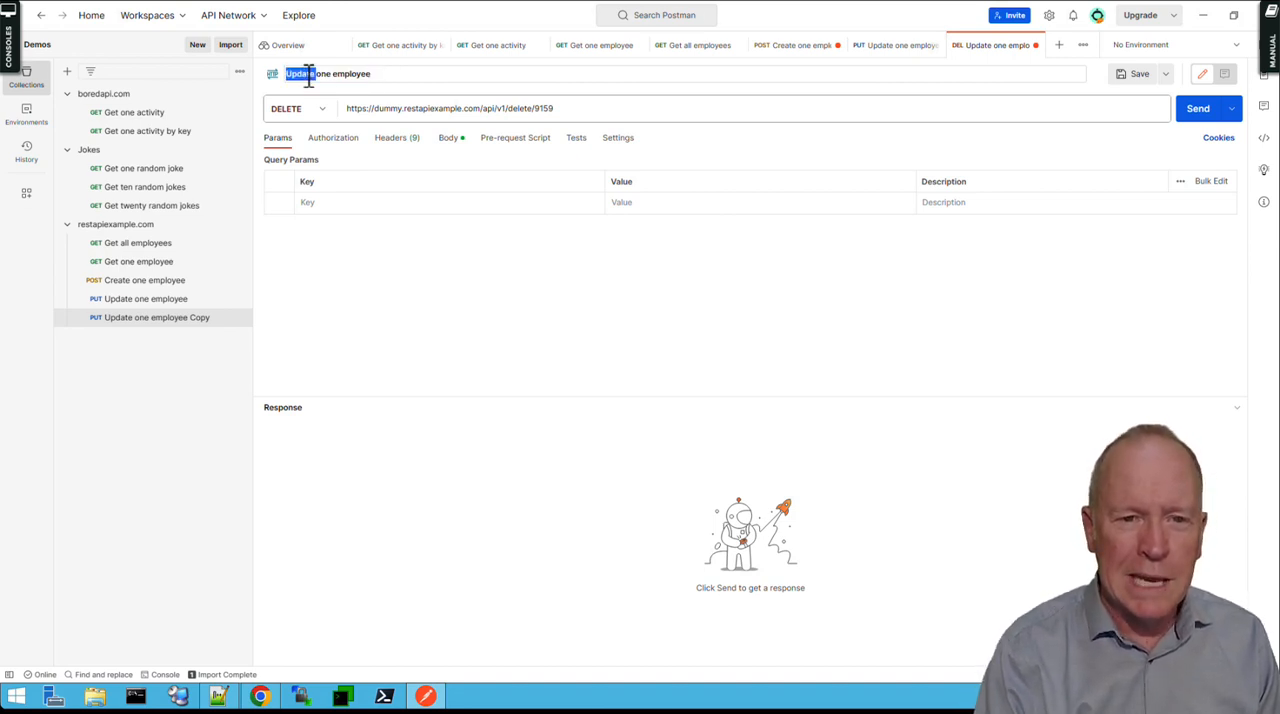
text(Delete)
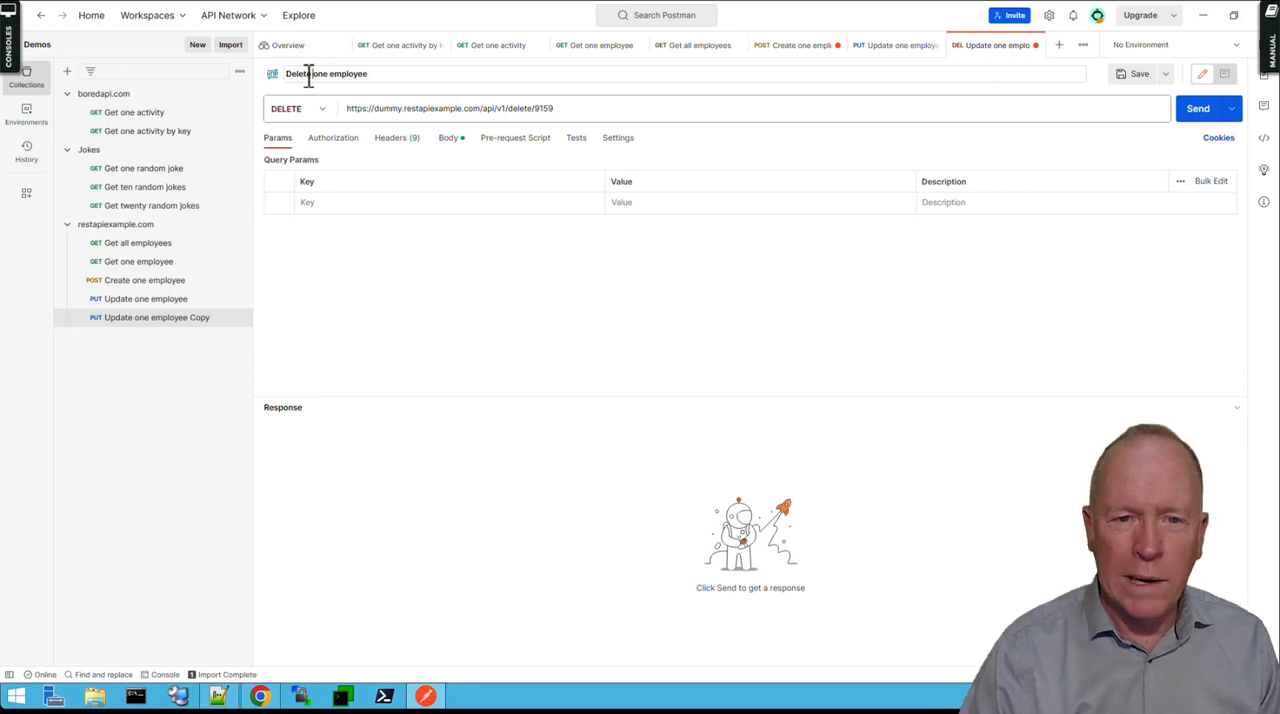
Remove the entire JSON body from the Delete one employee request.
click(451, 140)
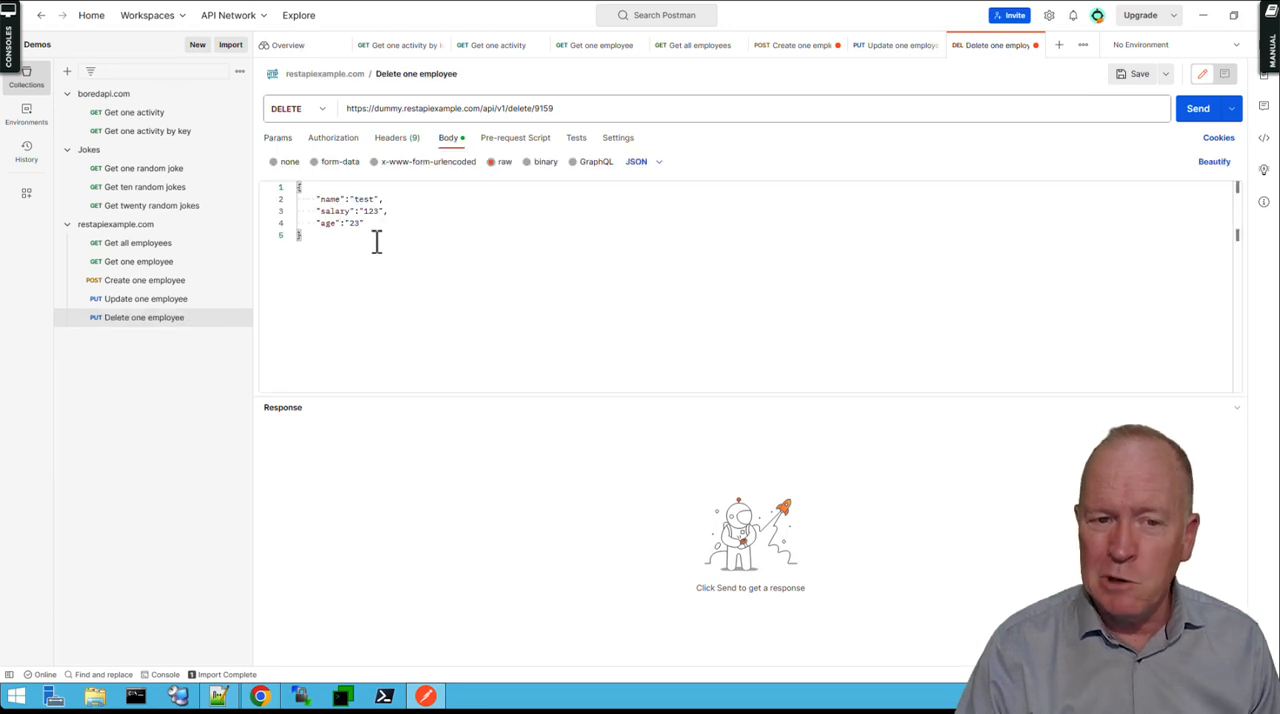
drag(374, 240, 283, 195)
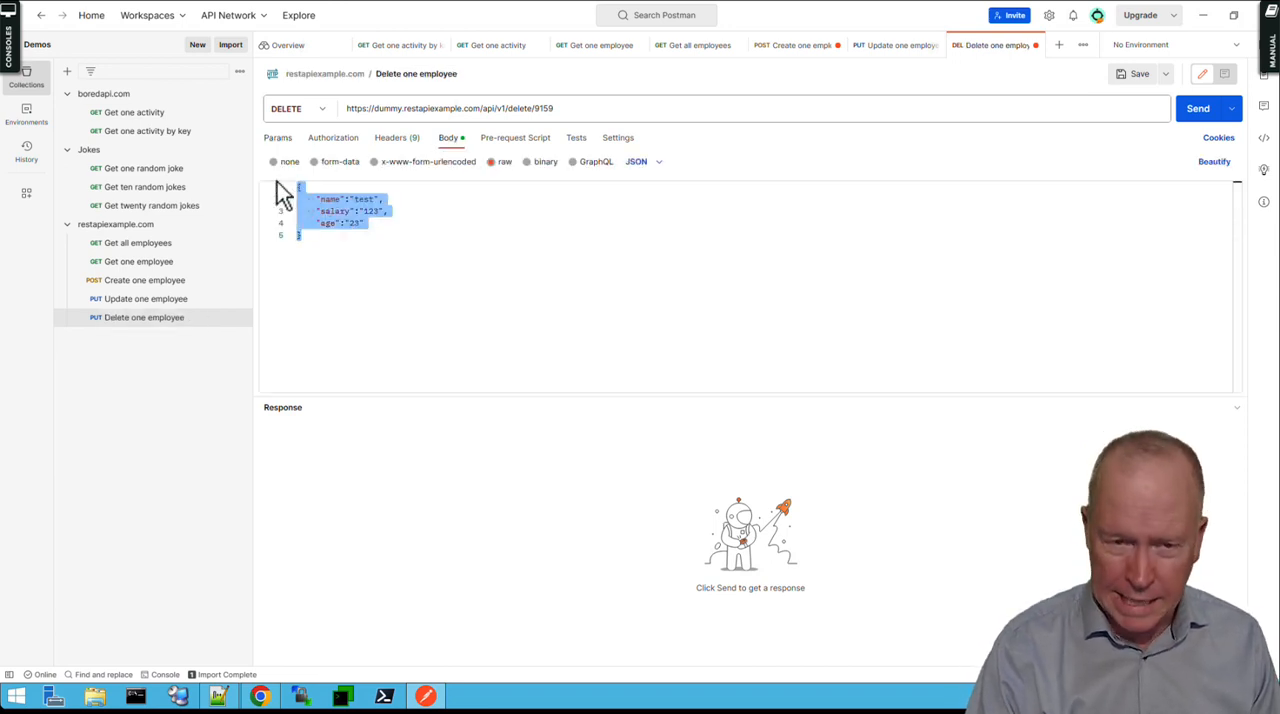
key(BackSpace)
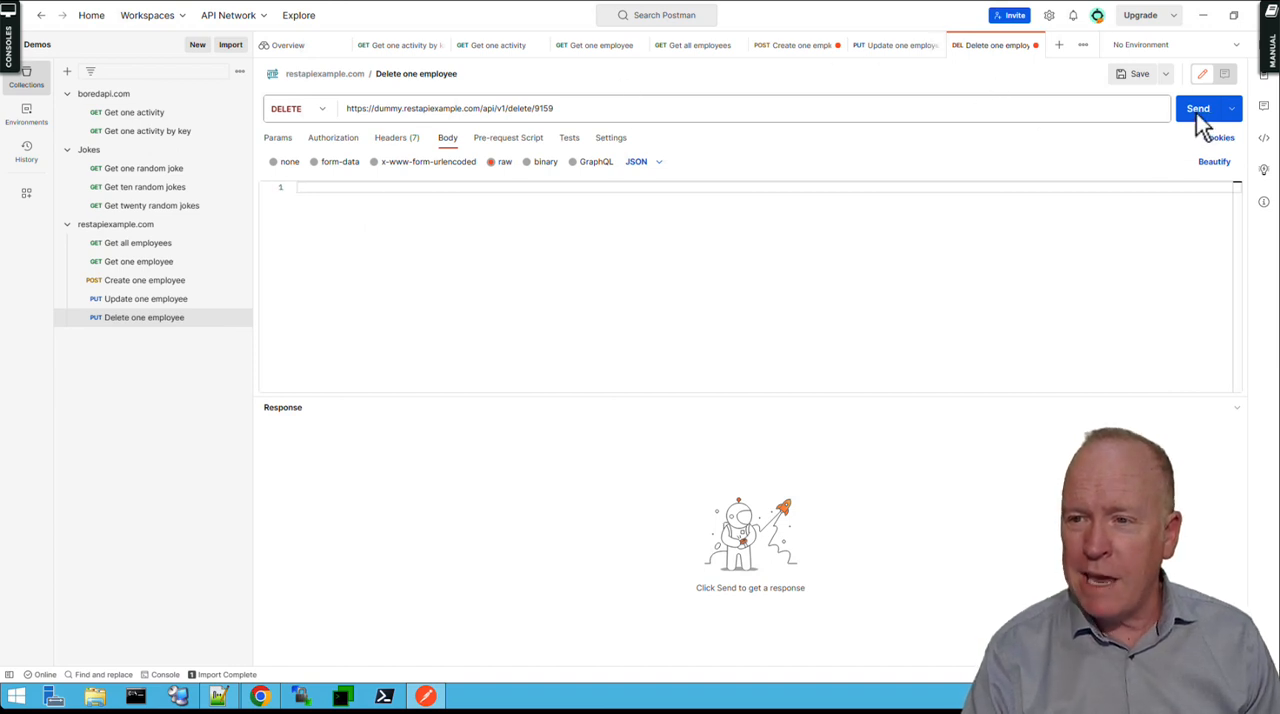
Save the Delete one employee request and send it to delete/9159.
click(1136, 75)
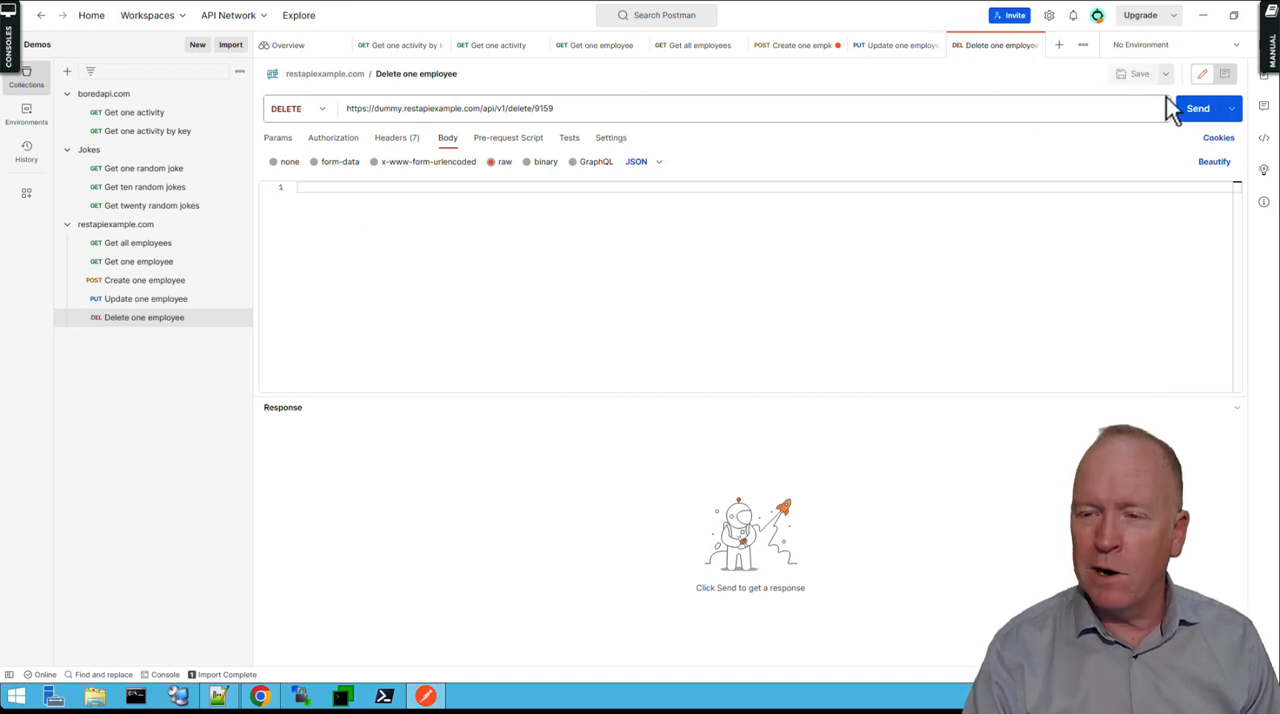
click(1198, 110)
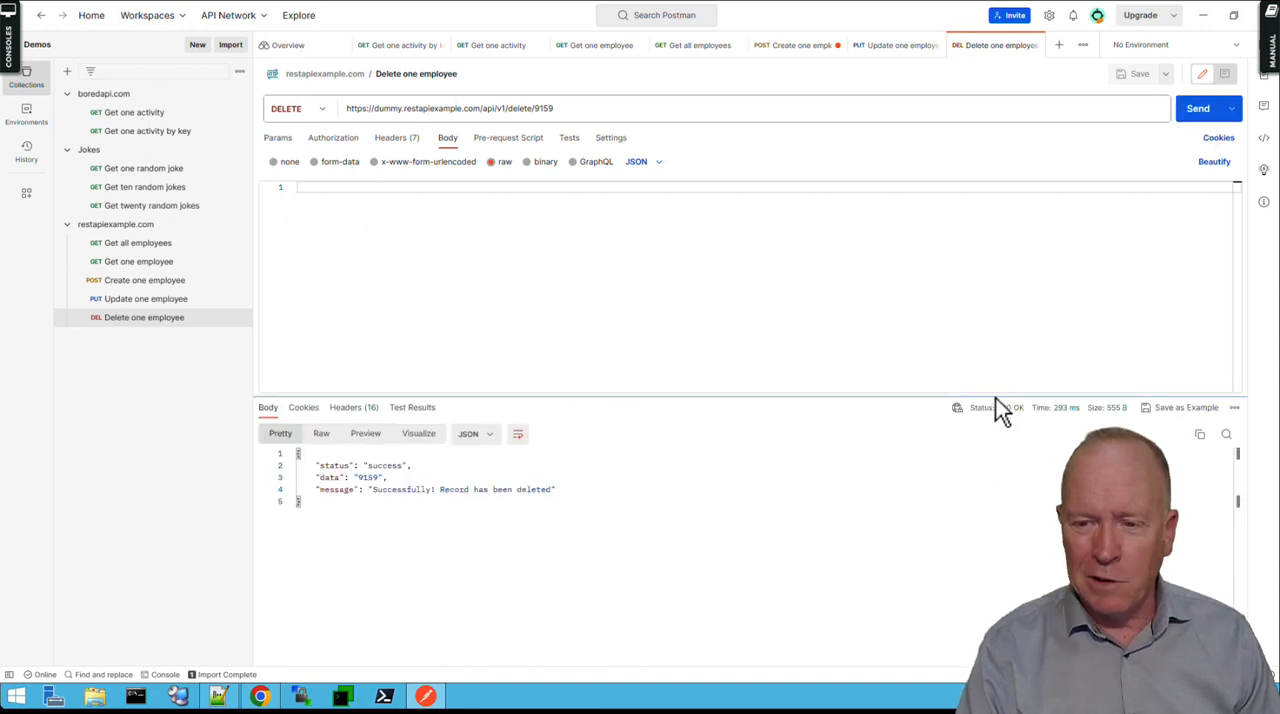
click(519, 433)
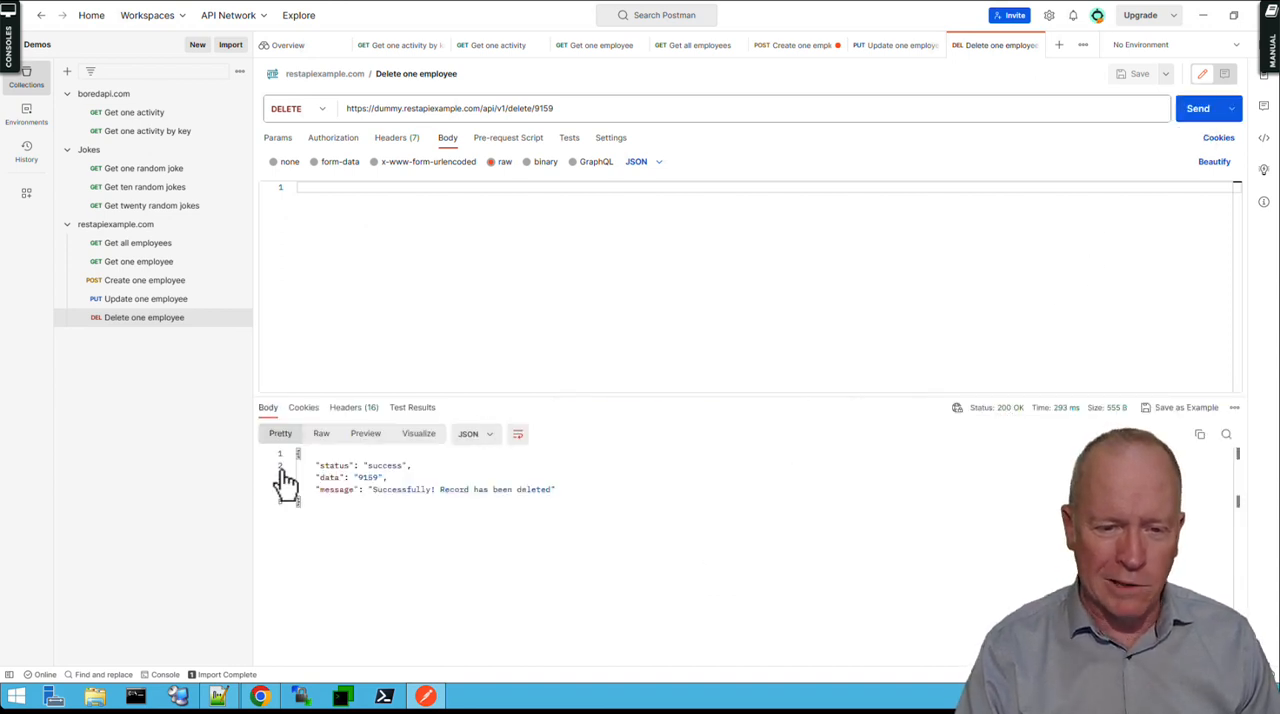